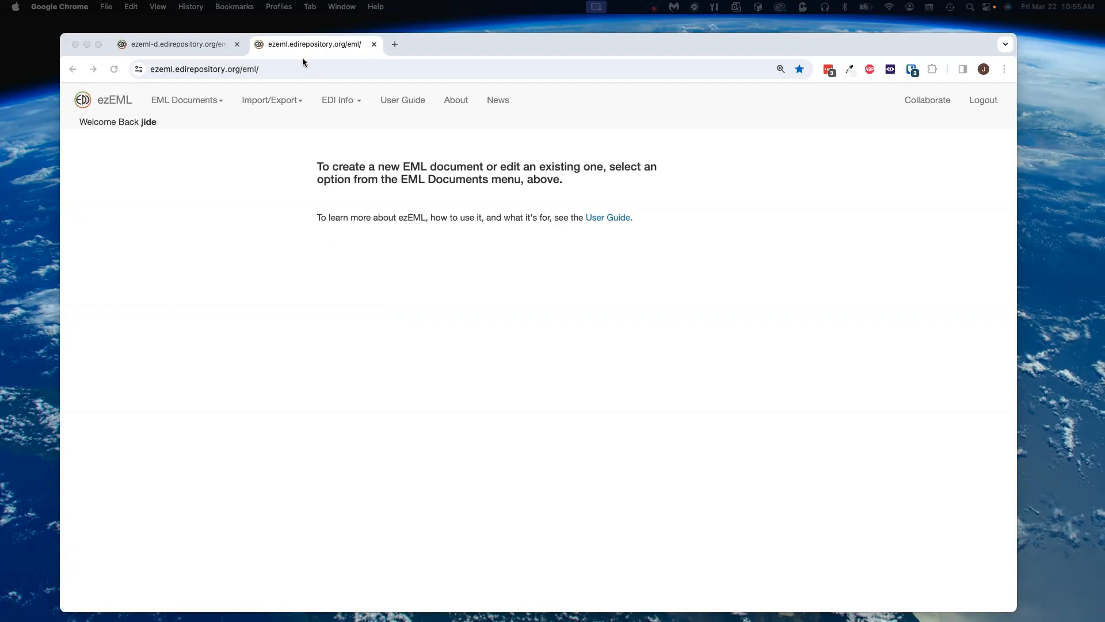
Step: Create a new EML document named Demo
left_click(198, 101)
left_click(185, 127)
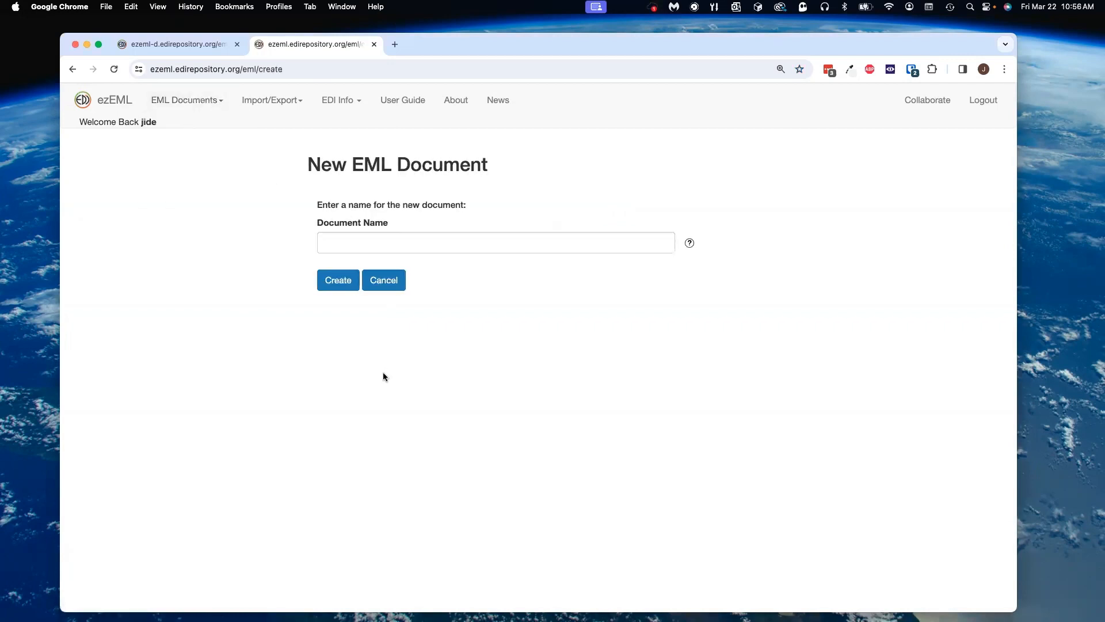
left_click(362, 242)
left_click(385, 270)
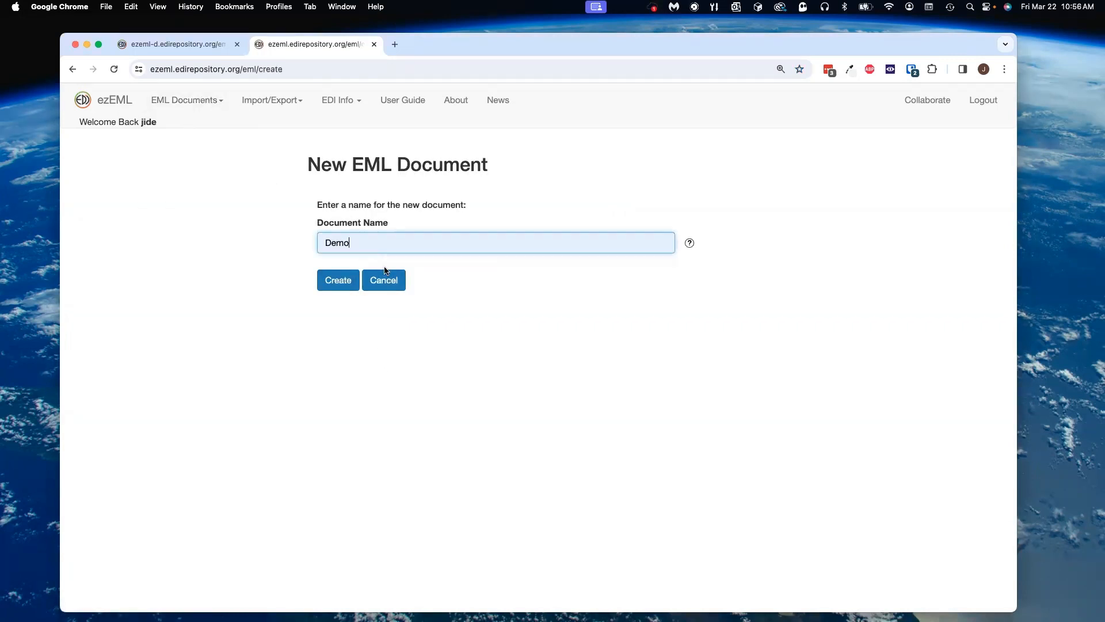
left_click(338, 280)
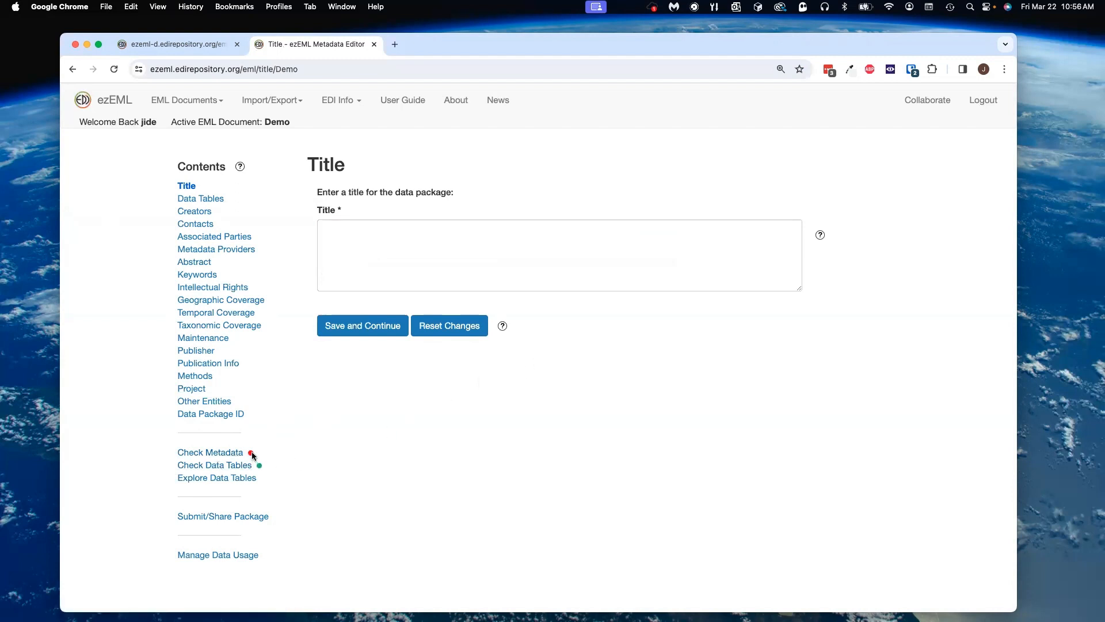
Step: Run Check Metadata and scroll through the results for the document
left_click(212, 453)
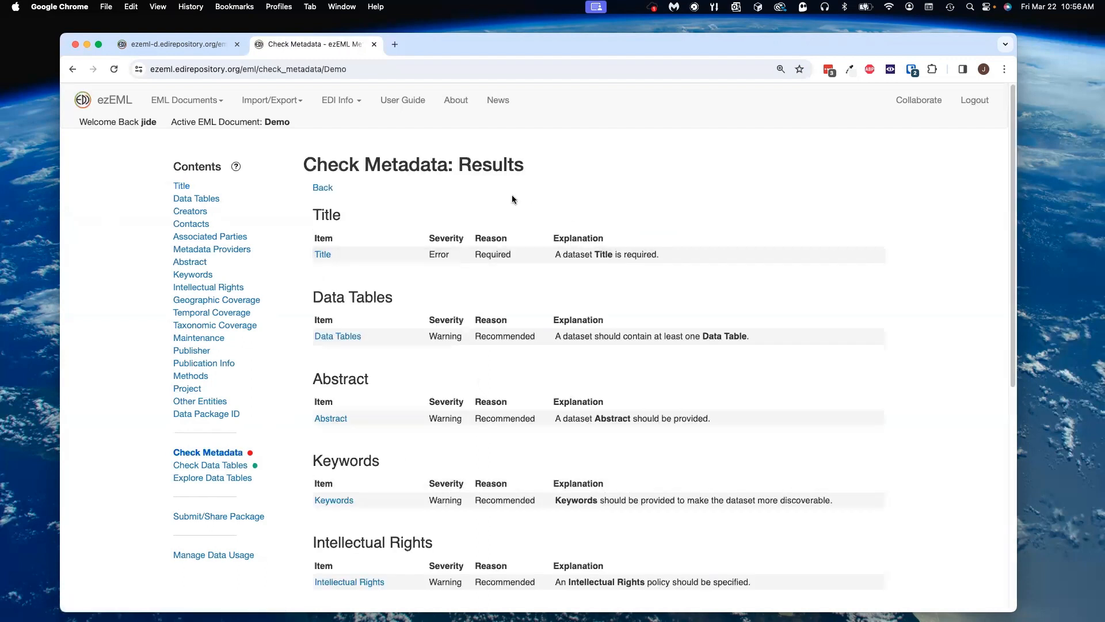
scroll(461, 547, "down", 3)
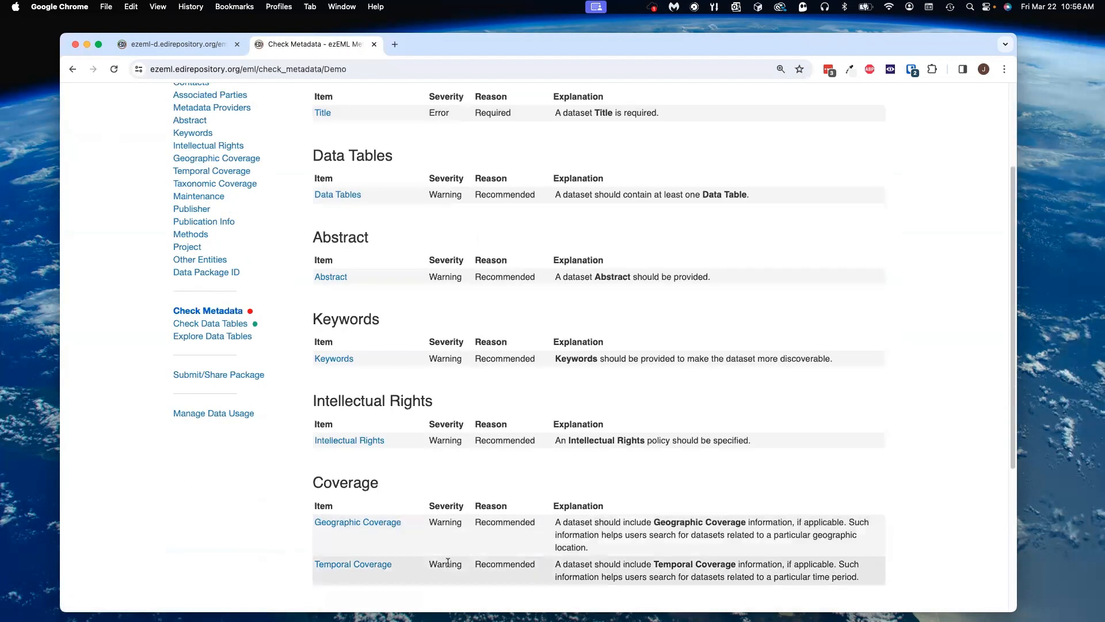
scroll(448, 562, "up", 3)
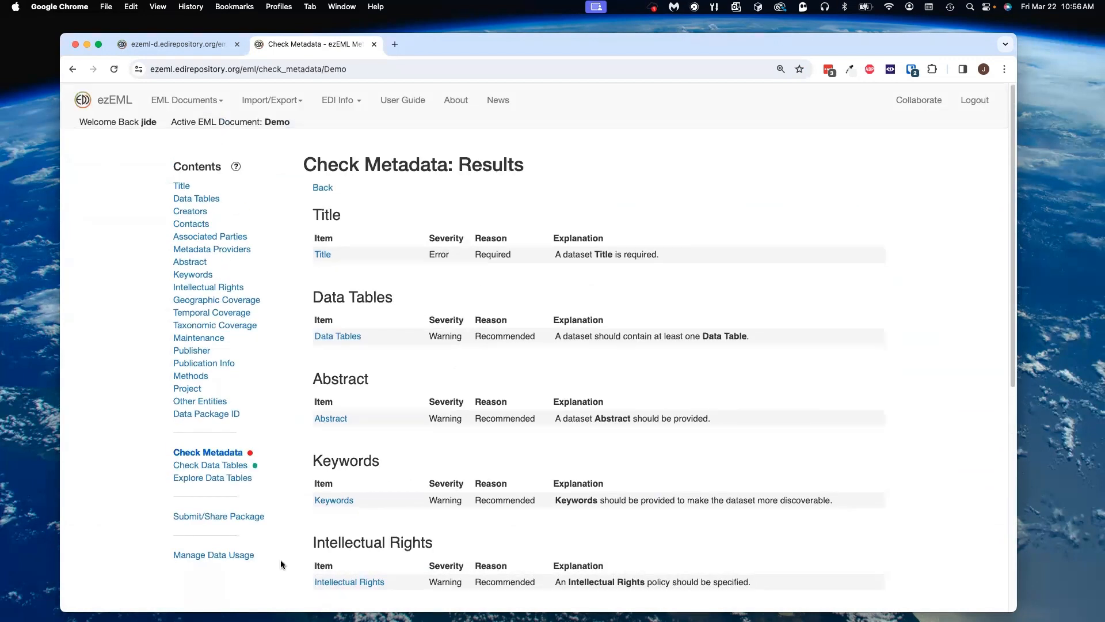
Step: Follow the Data Tables issue link and return to the metadata check results
left_click(339, 338)
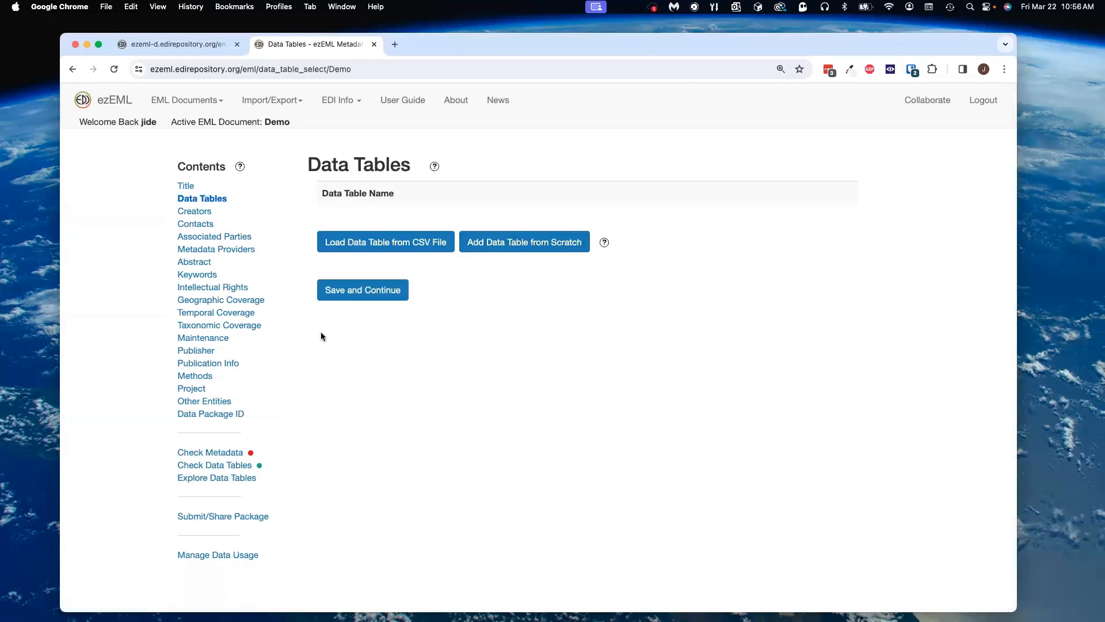
left_click(213, 455)
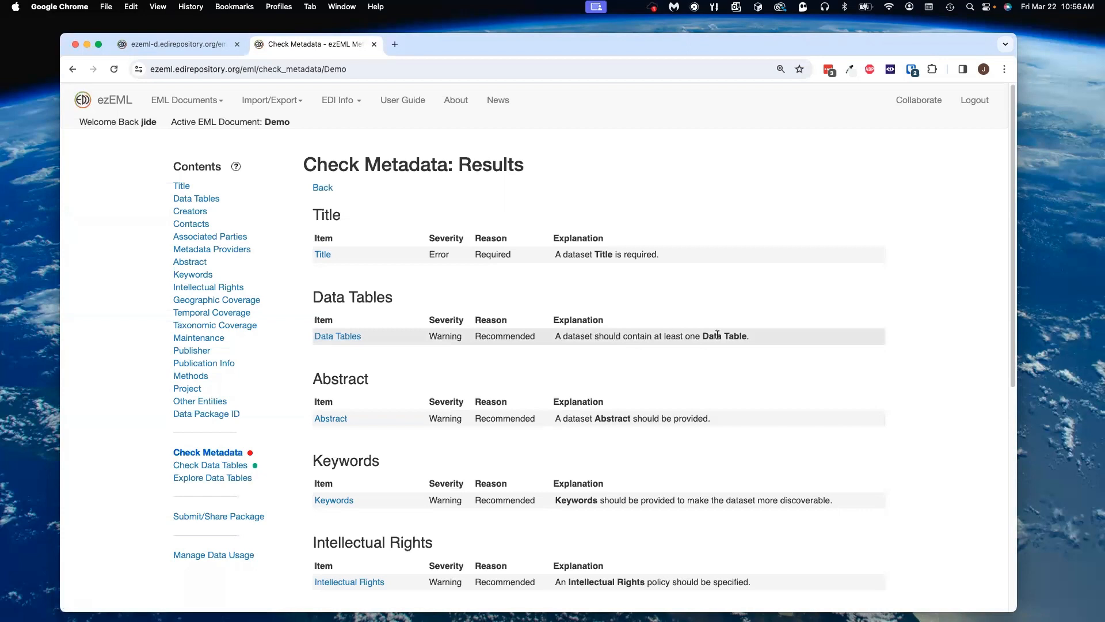
Step: Load sample.csv from the Demo Files folder as the document's data table
left_click(339, 337)
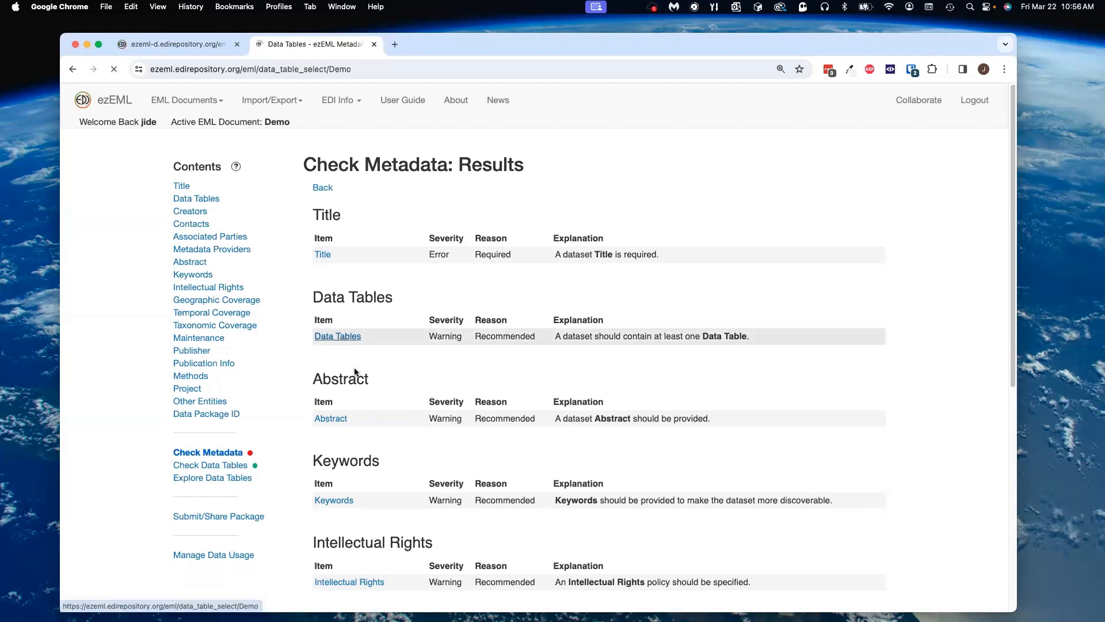
left_click(385, 247)
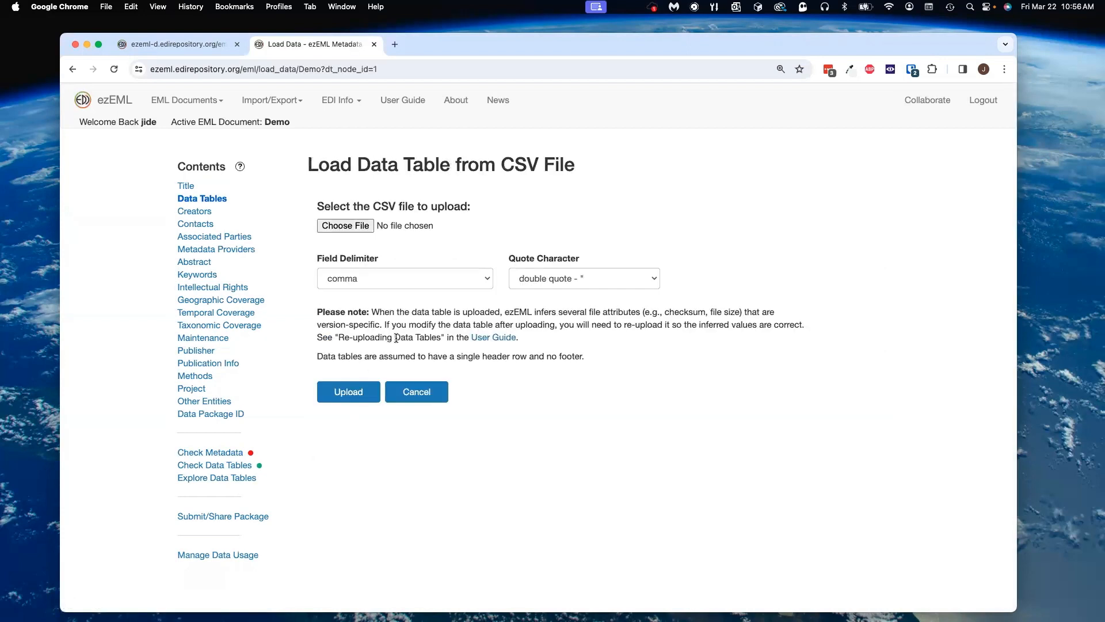
left_click(366, 226)
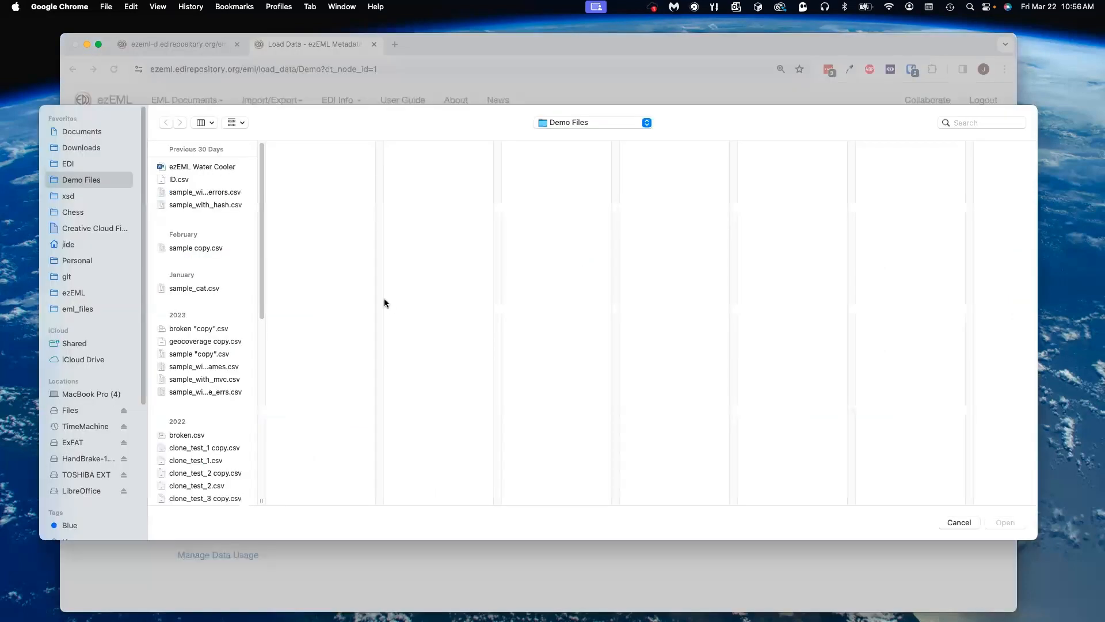
left_click_drag(262, 265, 246, 533)
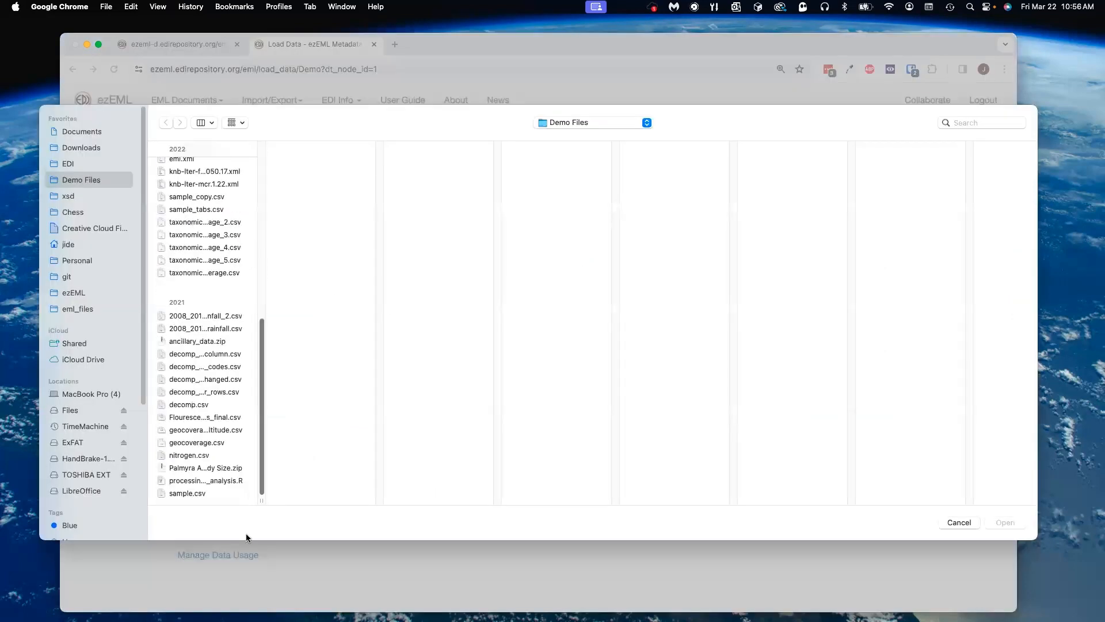
left_click(203, 494)
left_click(1006, 523)
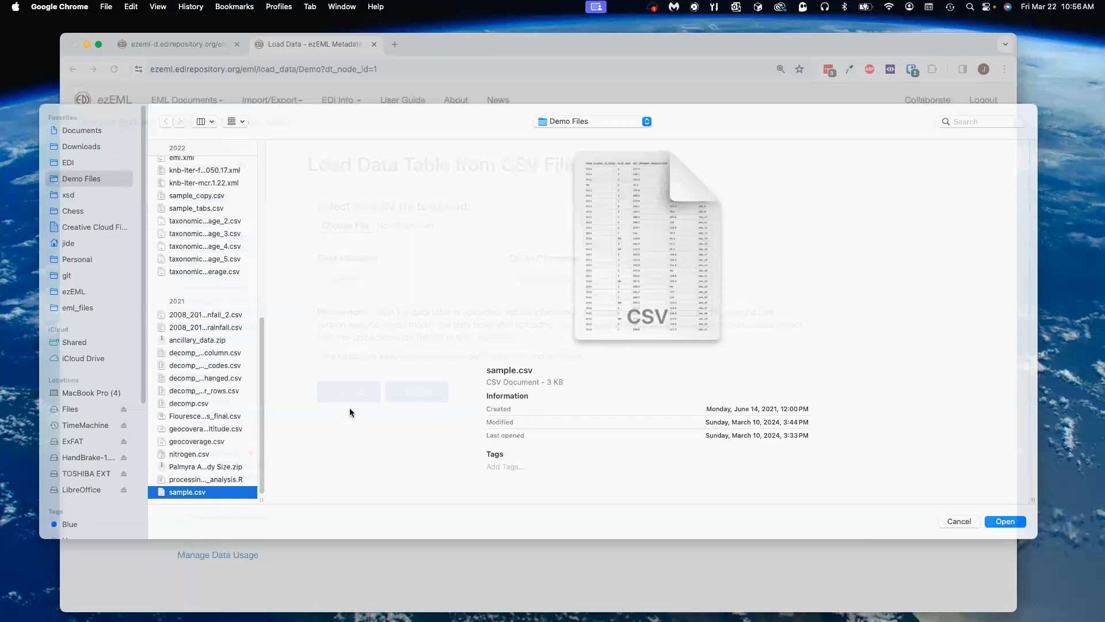
left_click(361, 398)
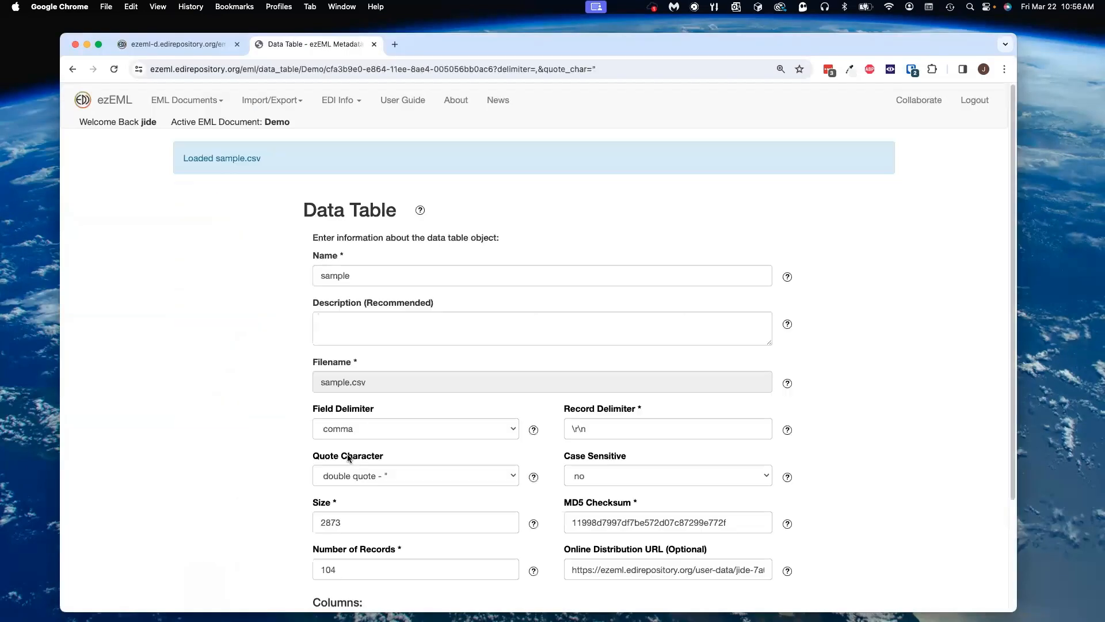
Step: Open the sample table's column properties, then rerun Check Metadata and scroll through the new results
scroll(398, 428, "down", 3)
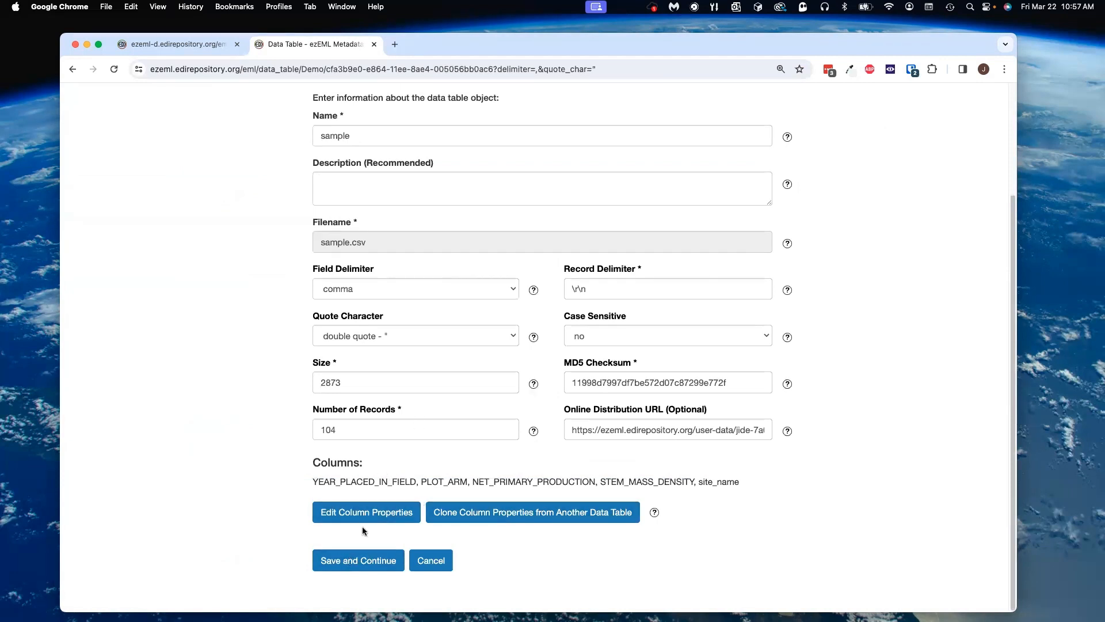
left_click(366, 510)
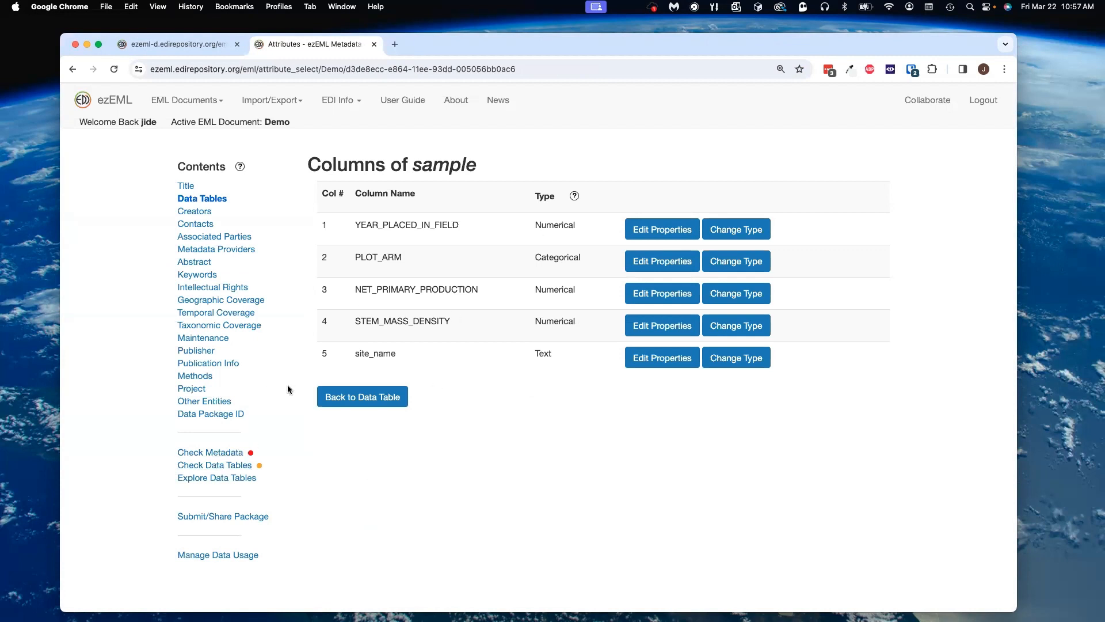
left_click(213, 454)
scroll(361, 380, "down", 1)
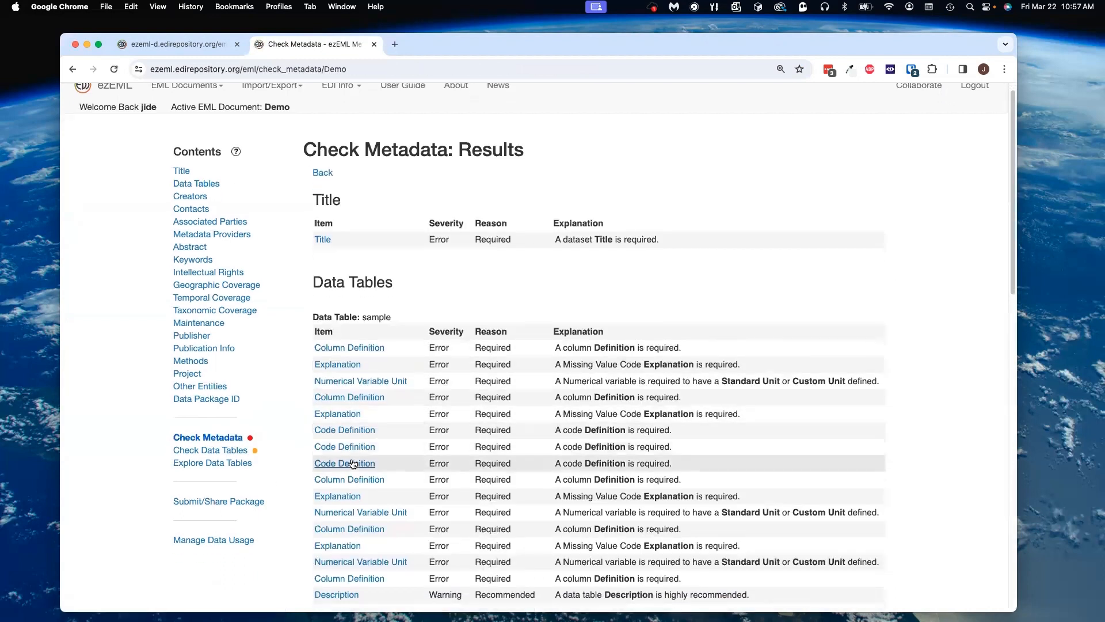
Step: Open the Numerical Variable Unit issue from the results and go back to them
left_click(349, 381)
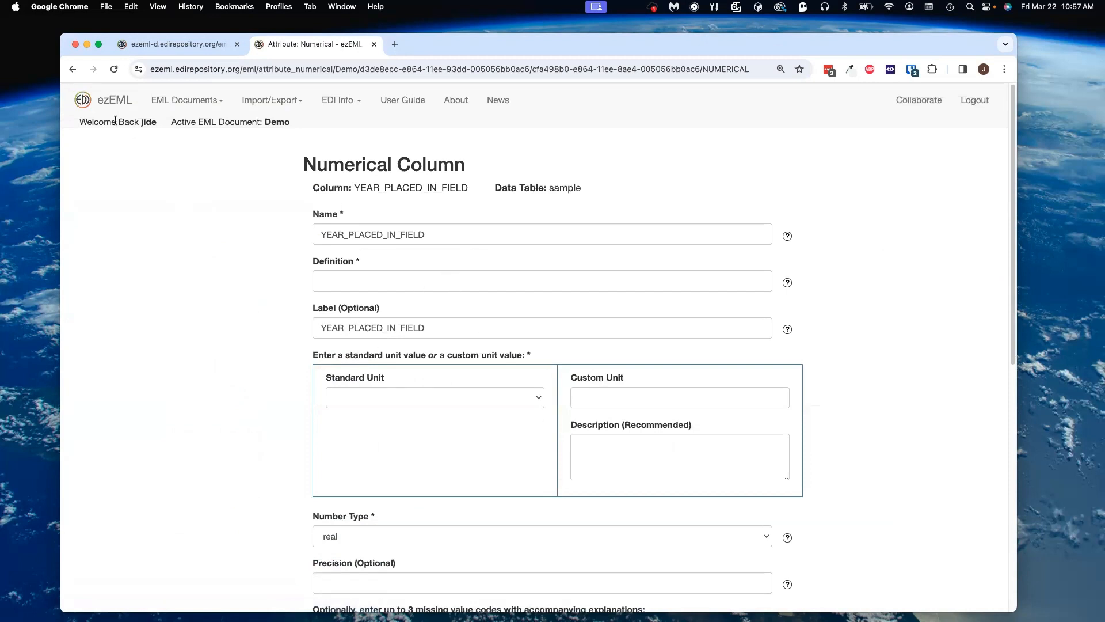
left_click(73, 68)
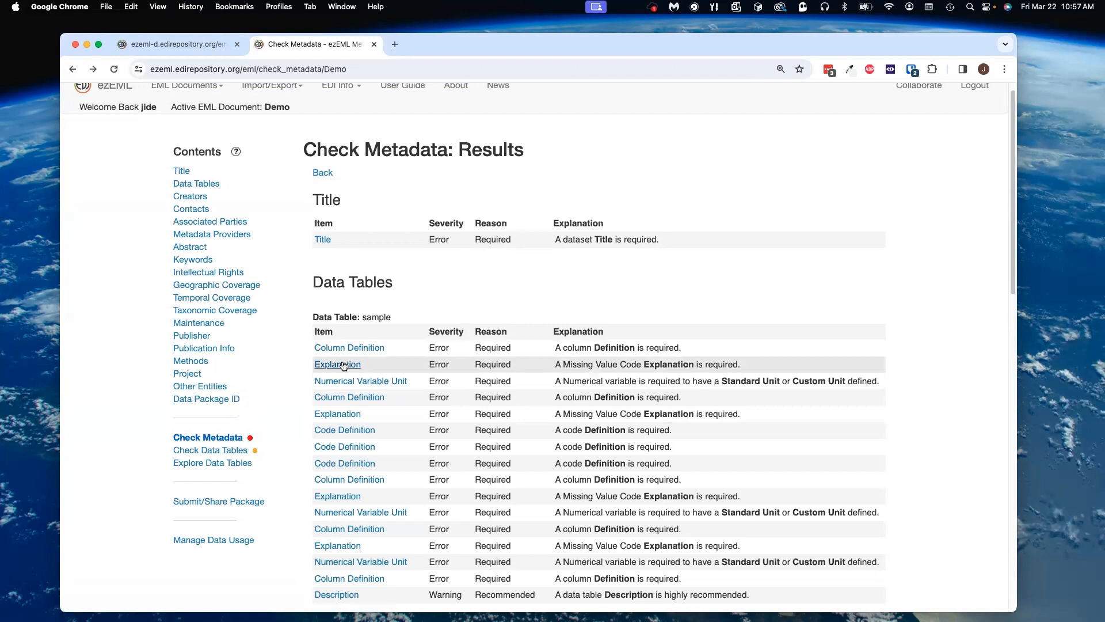
Step: Try entering Missing value as the explanation for the NA missing value code, then return to Check Metadata
left_click(343, 364)
scroll(575, 354, "down", 3)
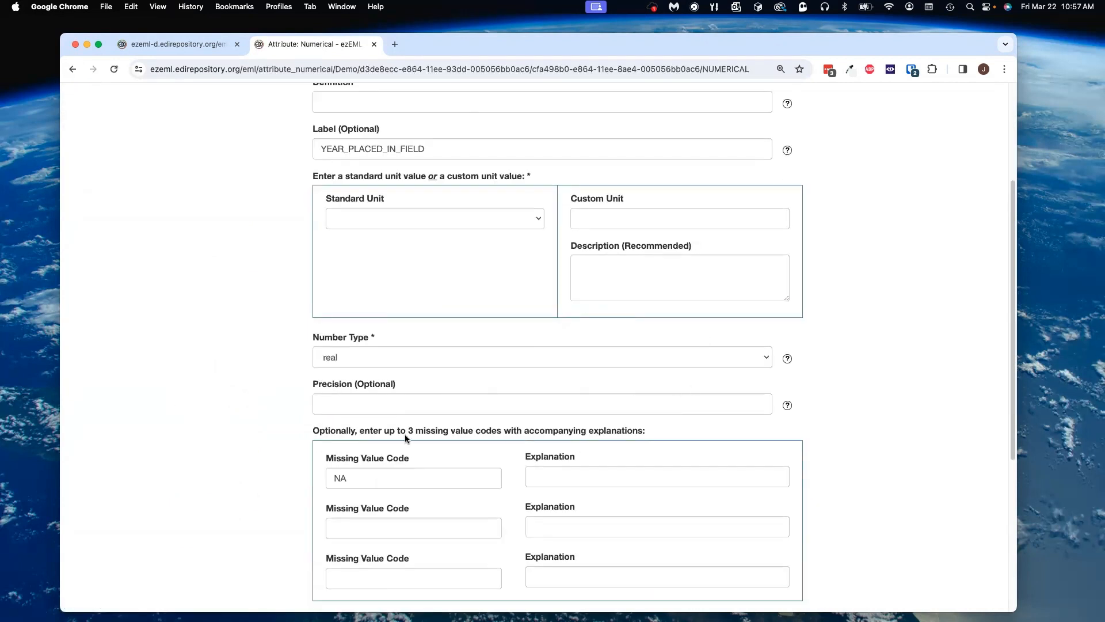
left_click(572, 470)
left_click(603, 507)
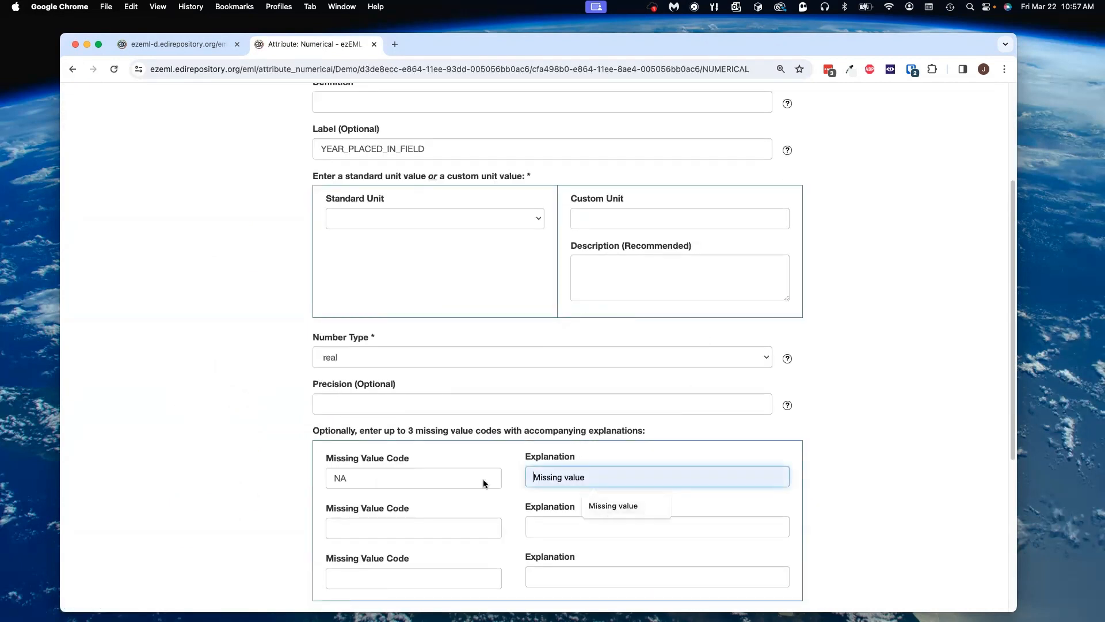
left_click(219, 363)
scroll(219, 369, "up", 3)
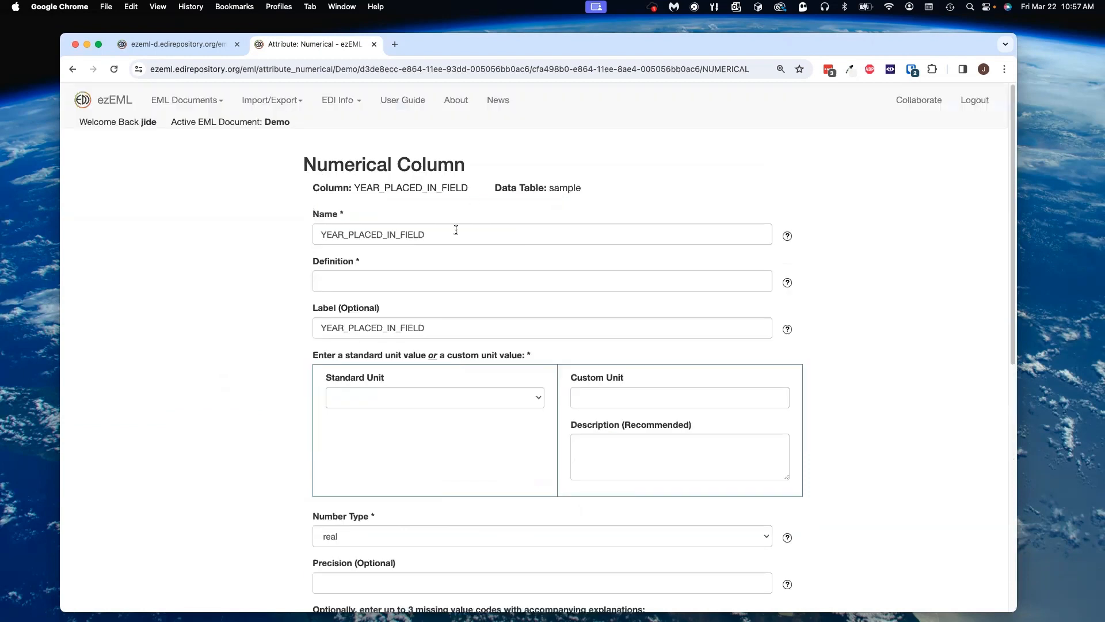
left_click(113, 103)
left_click(198, 453)
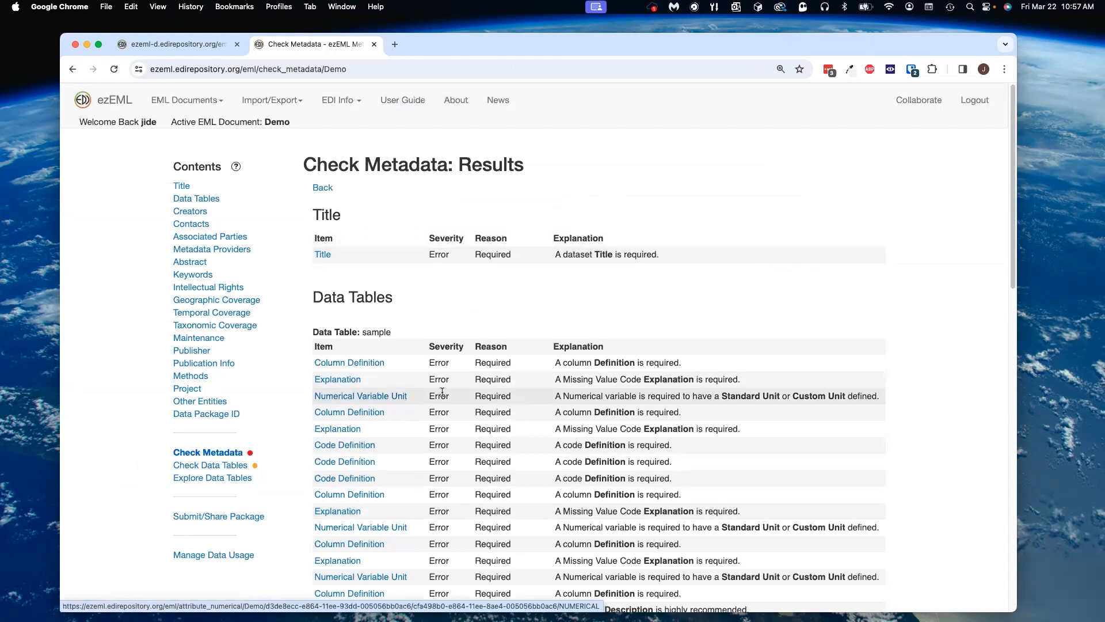
Step: Open the Numerical Variable Unit issue and examine the YEAR_PLACED_IN_FIELD column form
left_click(374, 396)
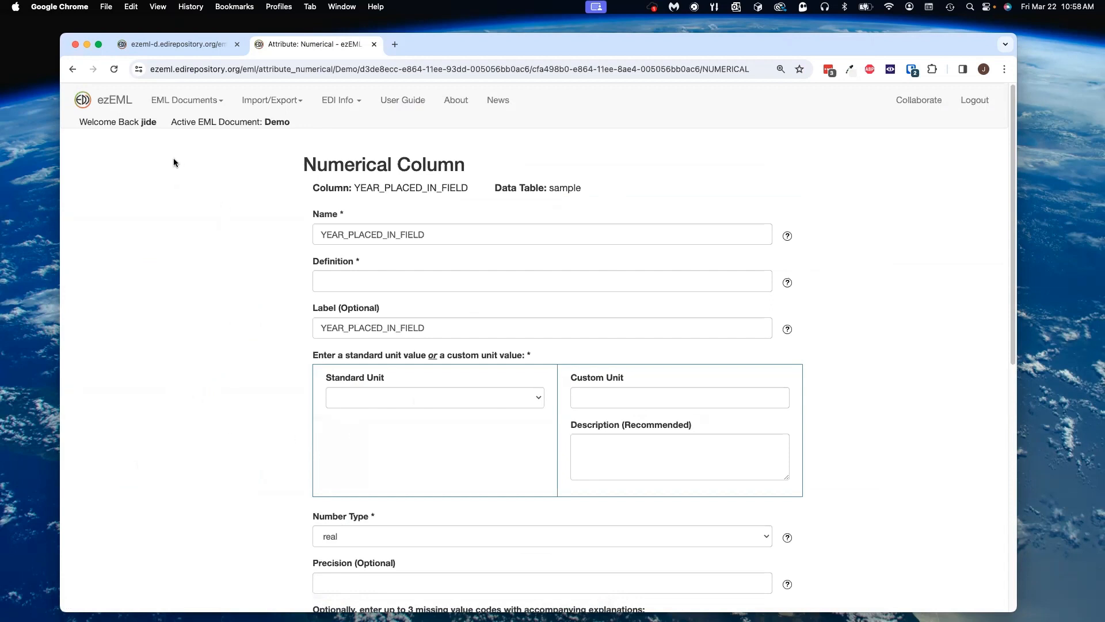
scroll(236, 316, "down", 10)
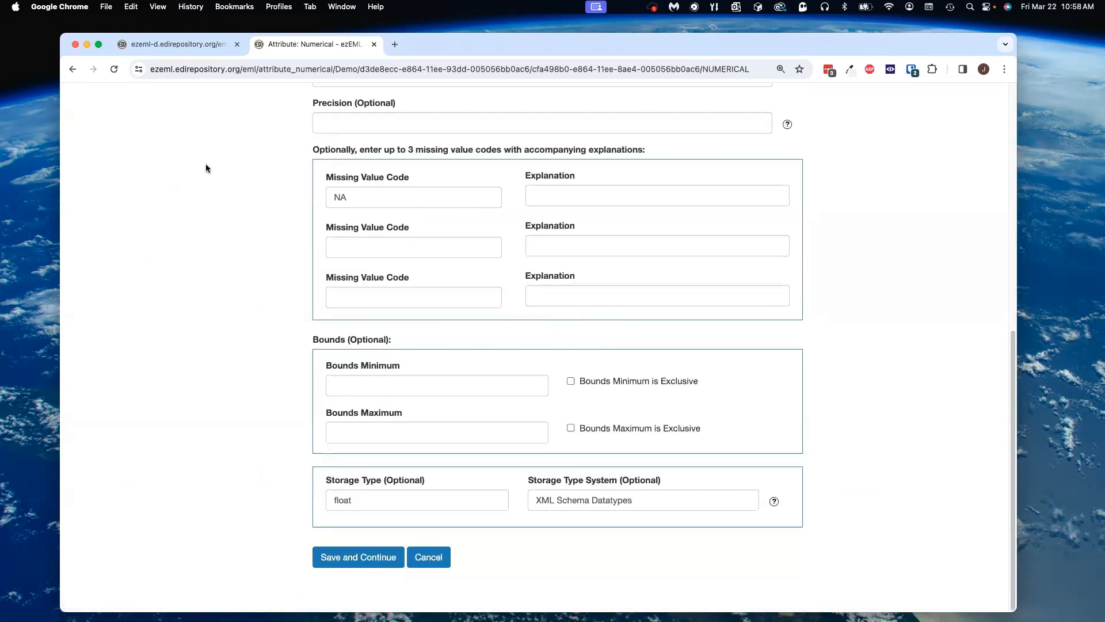
scroll(207, 161, "up", 6)
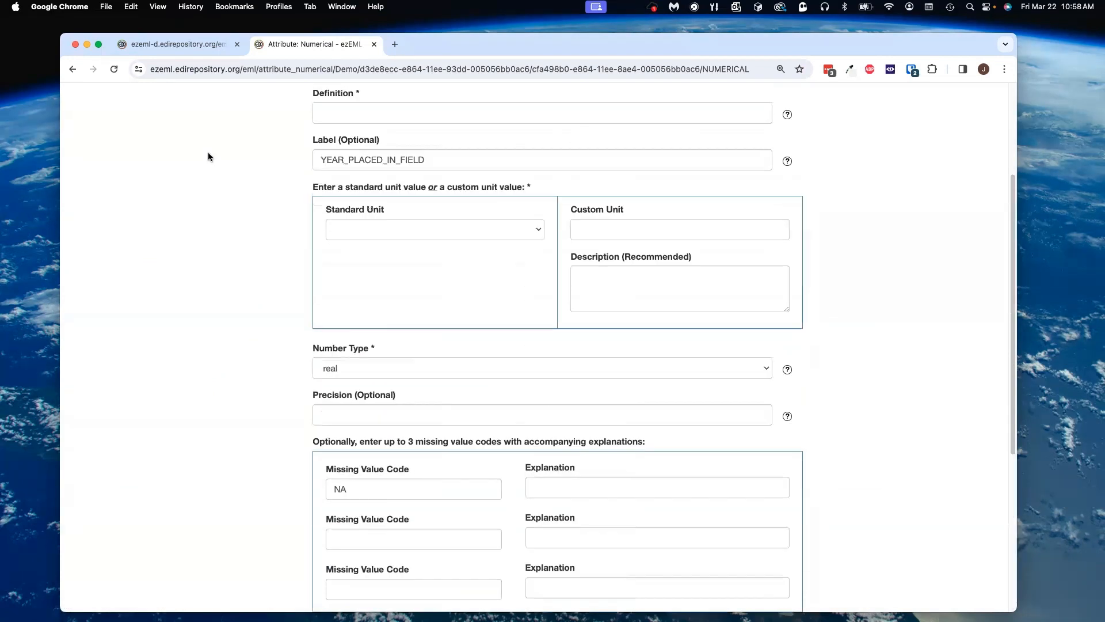
Step: Switch to the ezeml-d tab and create a new EML document named Demo there
left_click(186, 46)
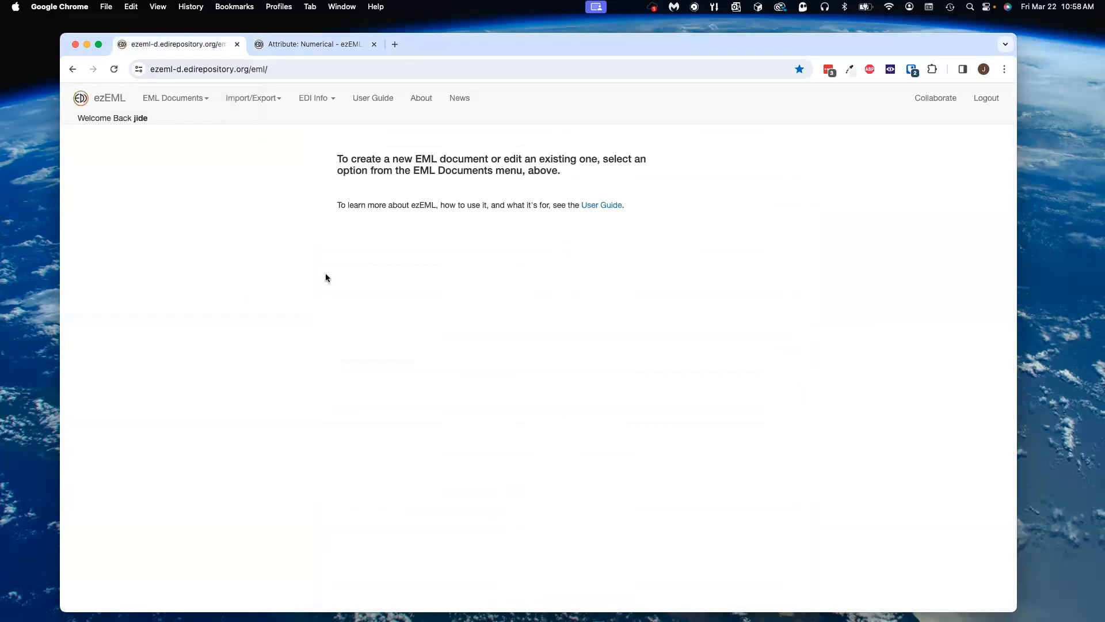
left_click(180, 100)
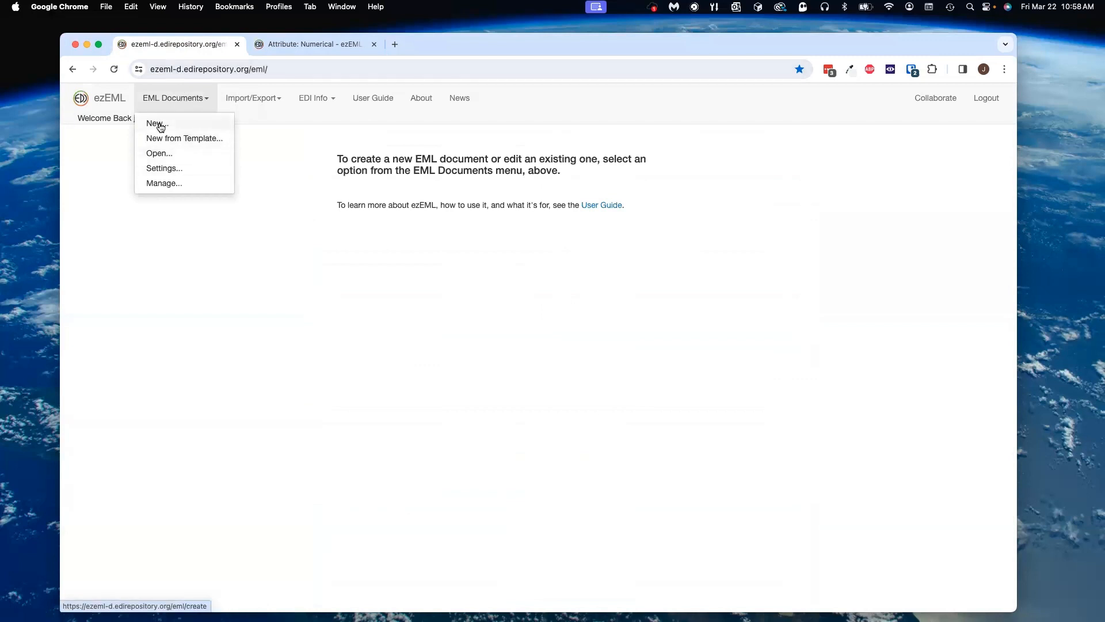
left_click(160, 123)
left_click(372, 221)
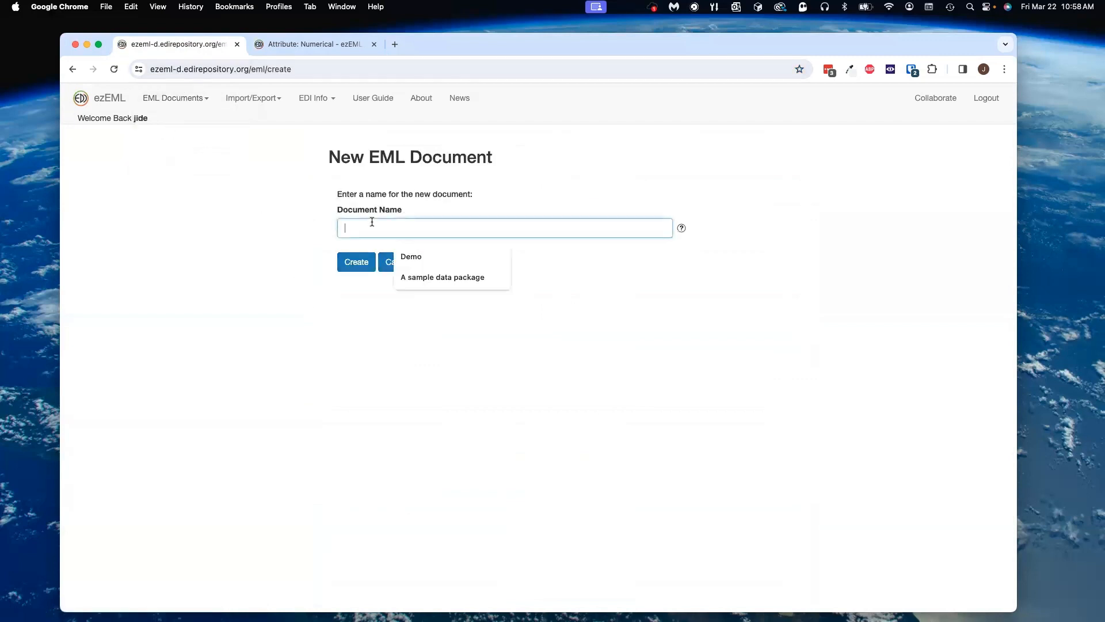
left_click(414, 256)
left_click(355, 263)
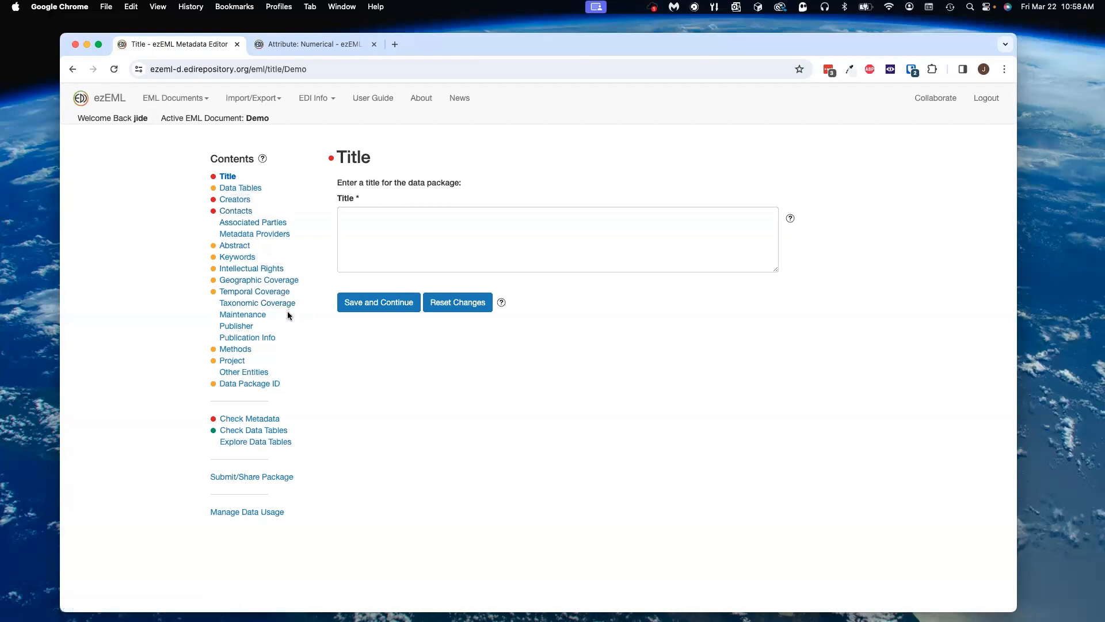
Step: Open and close the Contents help explaining the status badge colours
left_click(263, 159)
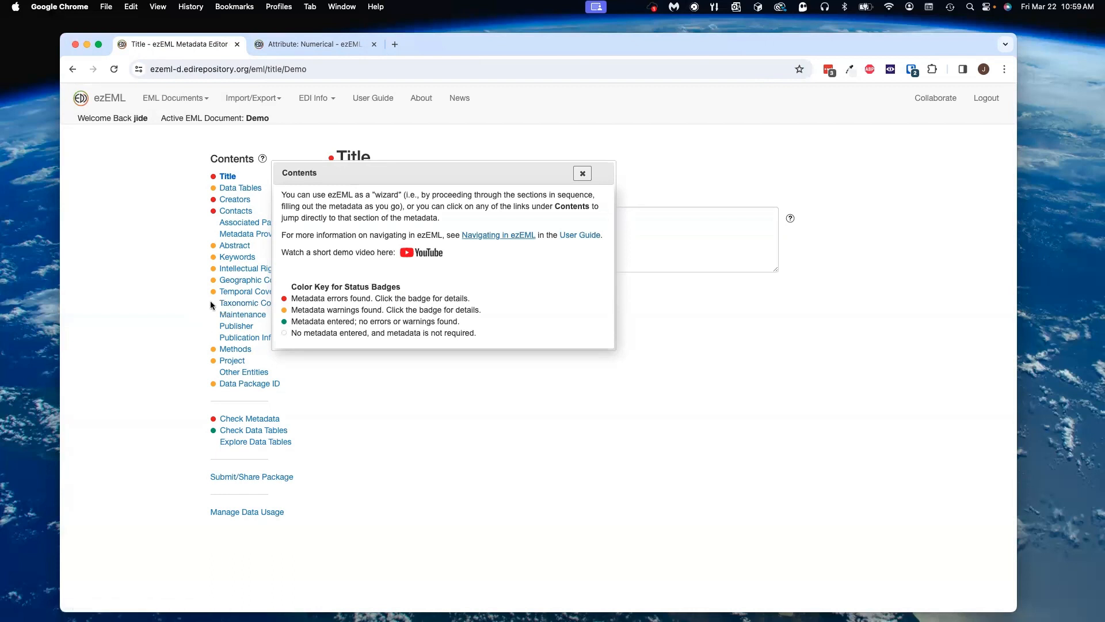
left_click(582, 173)
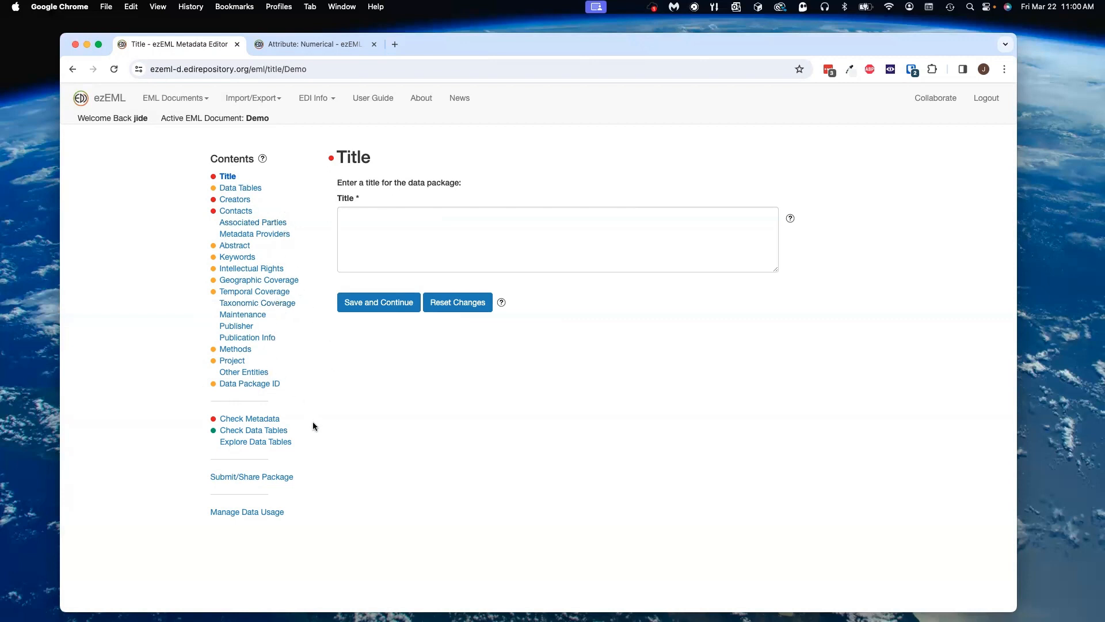
Step: Run Check Metadata and review the results with their status badges
left_click(247, 420)
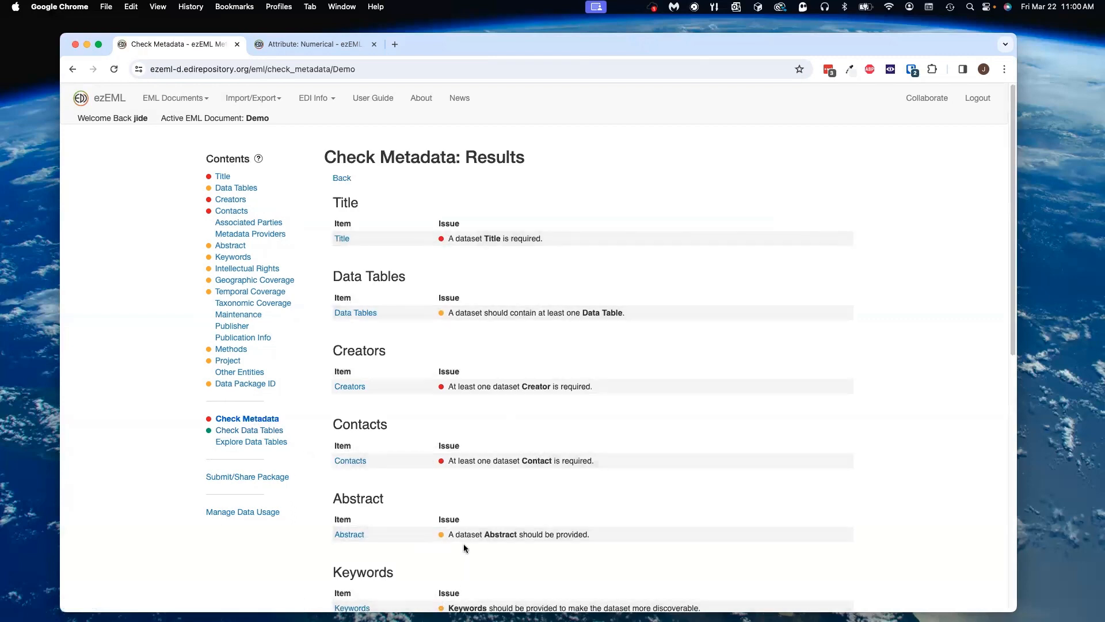
scroll(473, 545, "down", 5)
scroll(469, 549, "up", 5)
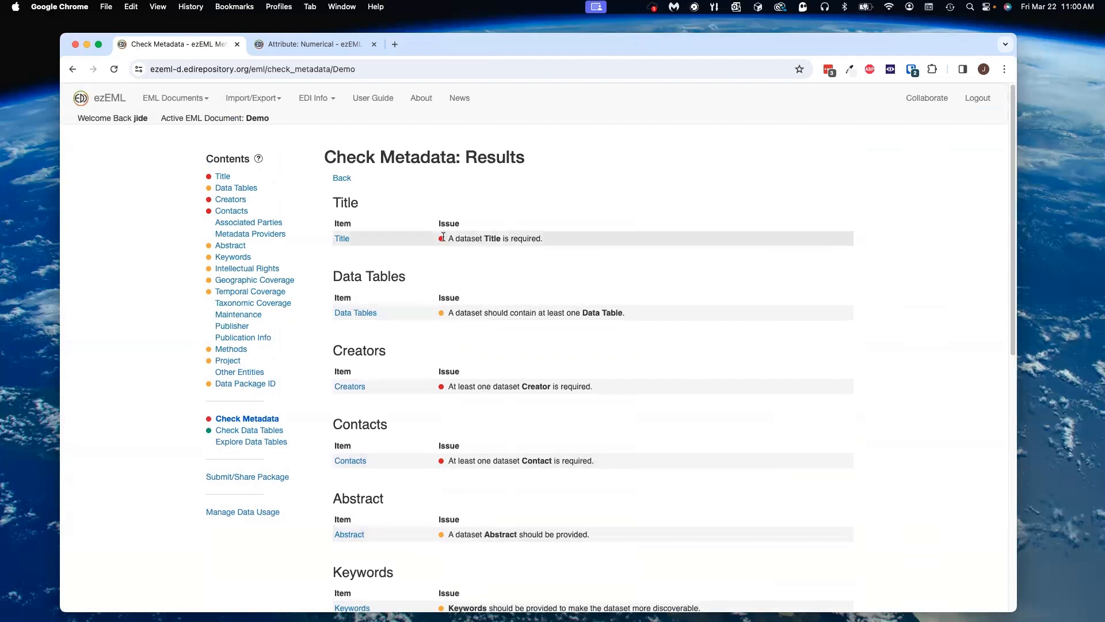
mouse_move(442, 241)
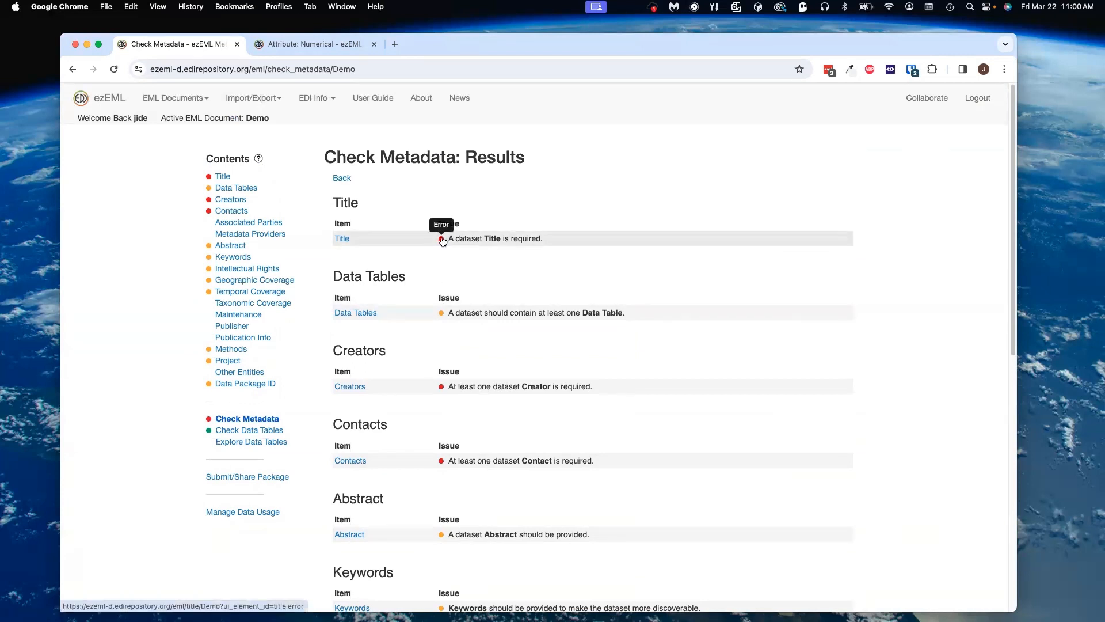
Step: Follow the Title error from the check results, enter the title My title and save it
left_click(442, 241)
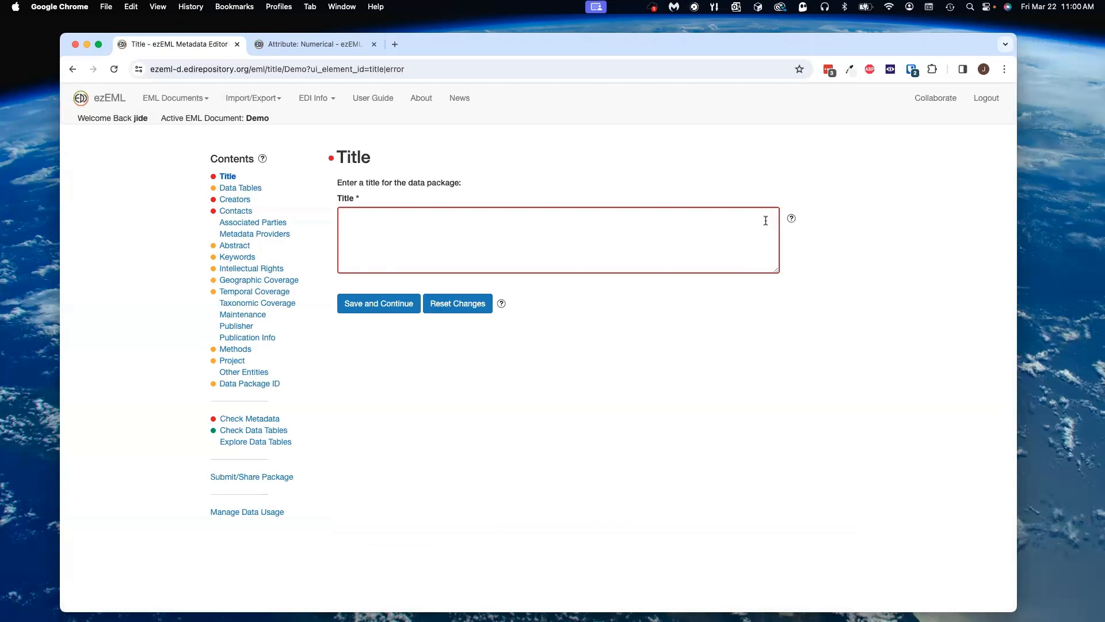
left_click(370, 226)
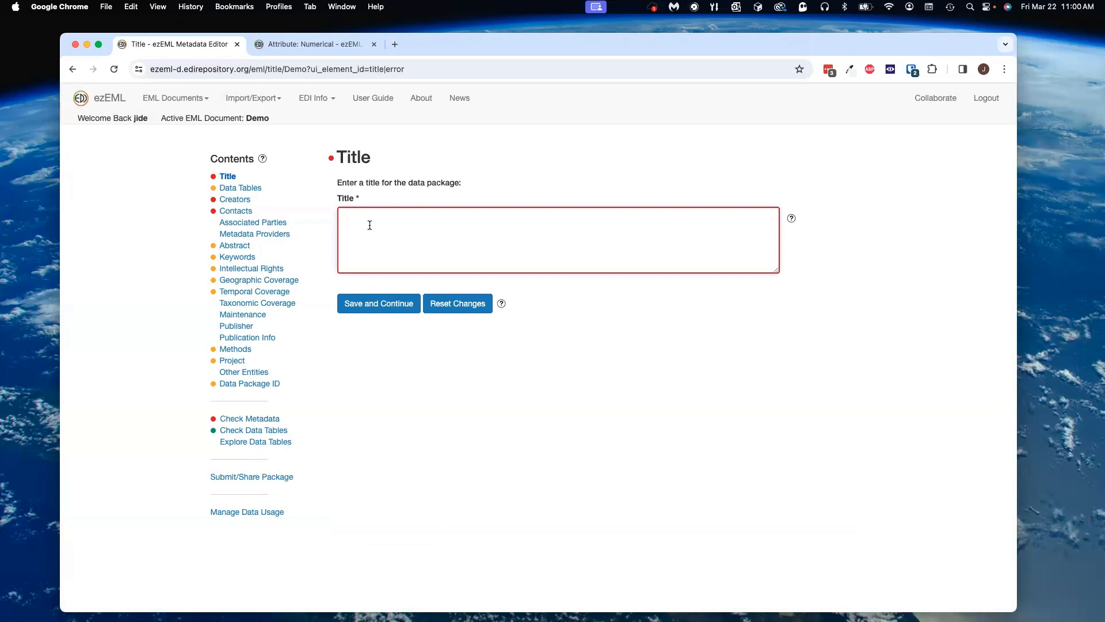
type("My title")
left_click(388, 298)
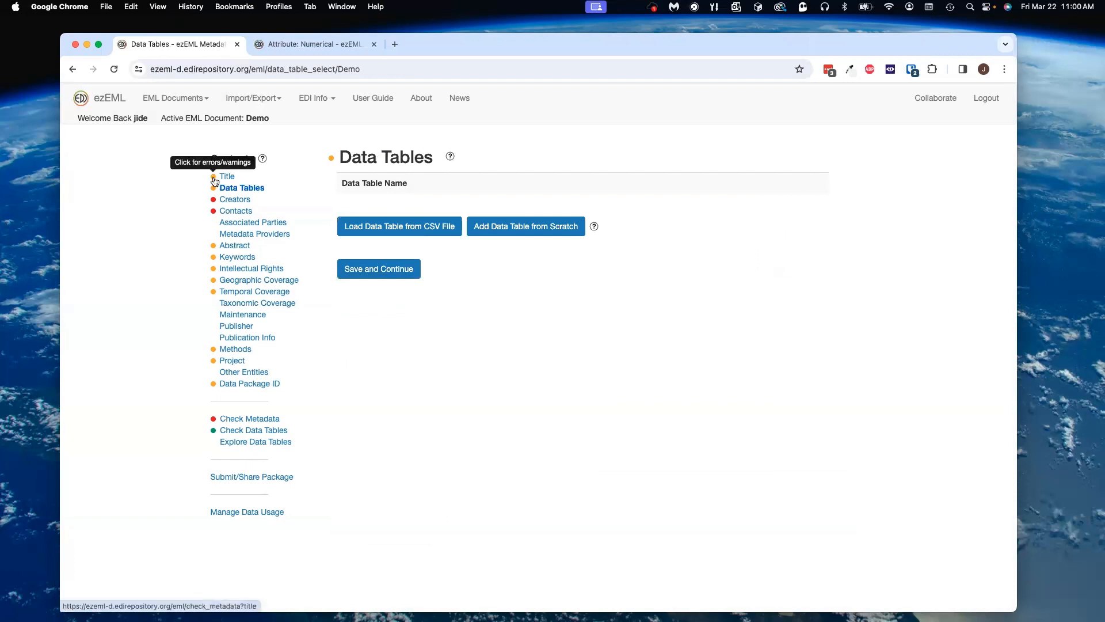
Step: Reopen the Title page, follow its warning from the status badge, and lengthen the title to My title is longer now, saving it
left_click(227, 177)
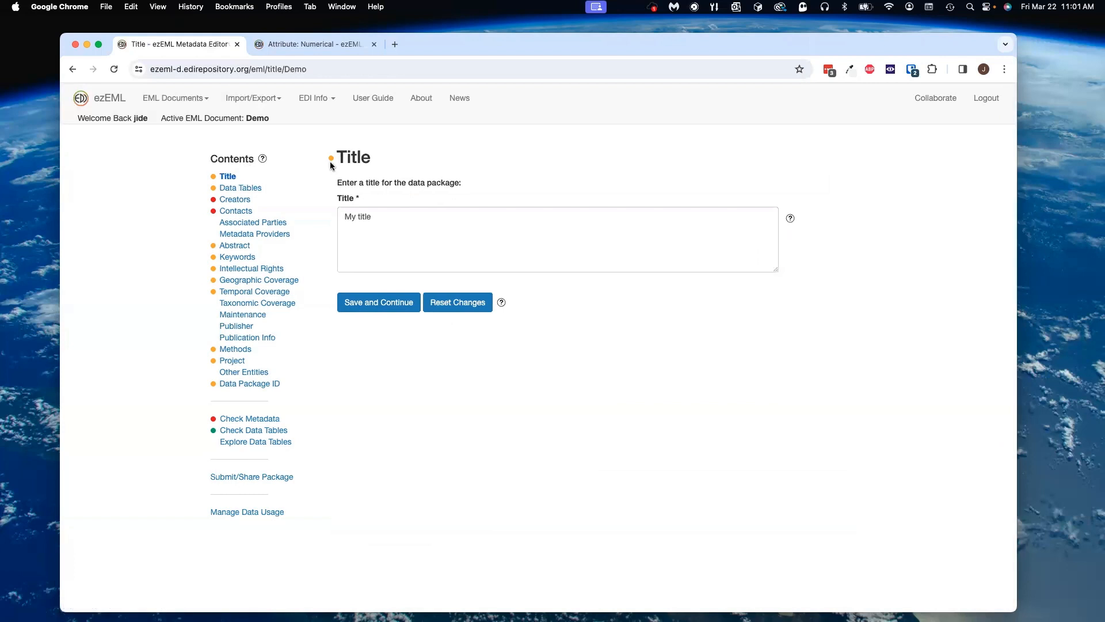
left_click(331, 160)
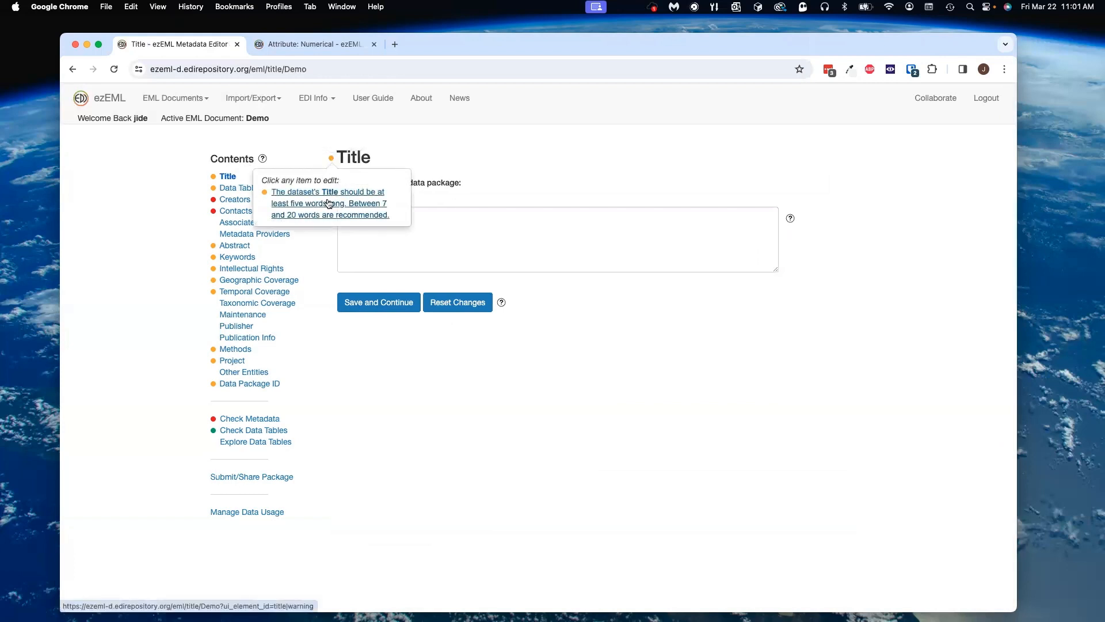
left_click(434, 218)
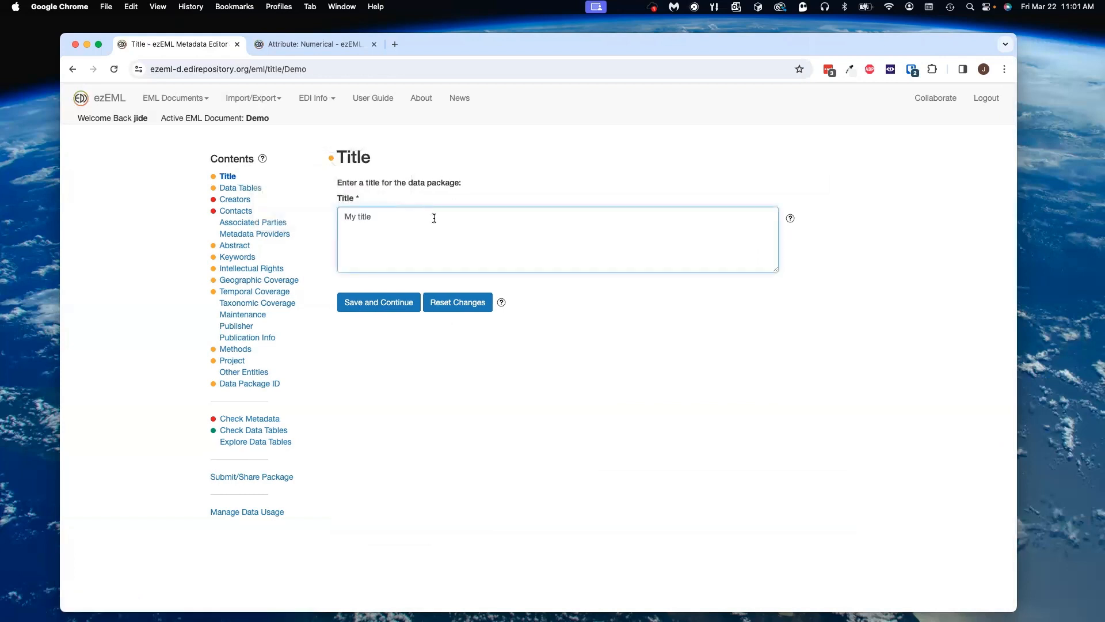
type("is too")
key("BackSpace")
key("BackSpace")
key("BackSpace")
key("BackSpace")
key("BackSpace")
type("is longer now")
left_click(384, 302)
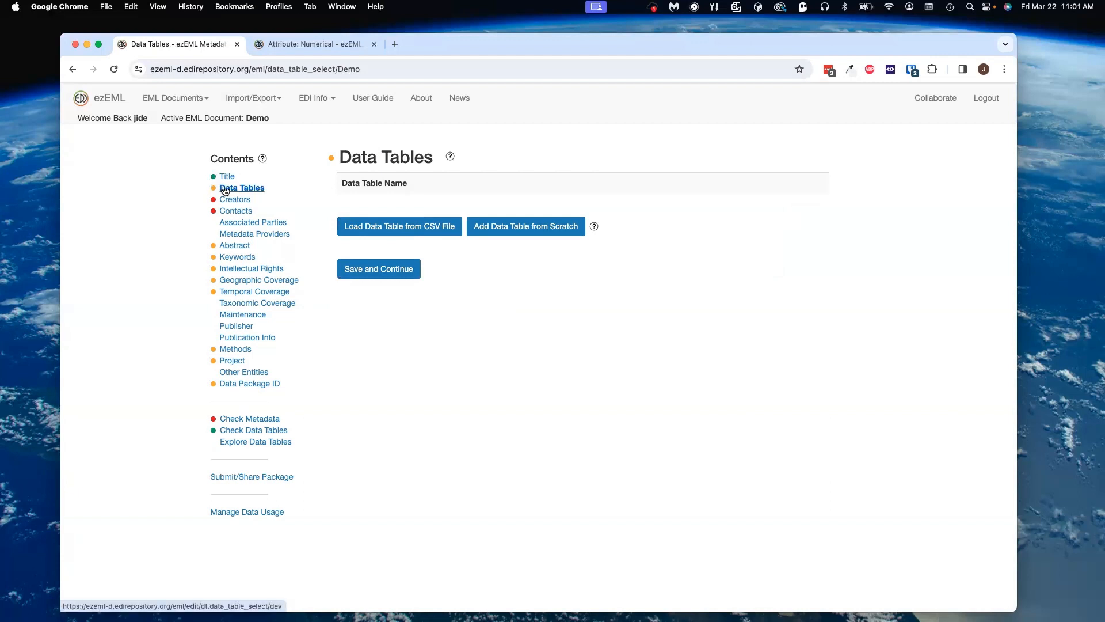
Step: Follow the Data Tables warning and load sample.csv as a comma-delimited data table
left_click(330, 157)
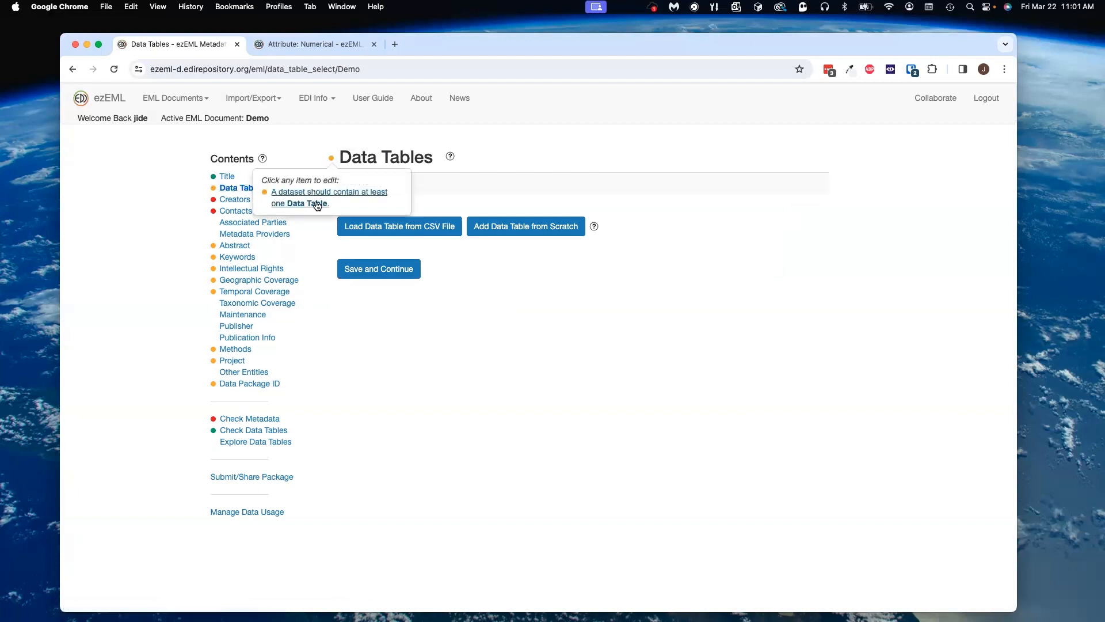
left_click(416, 320)
left_click(396, 224)
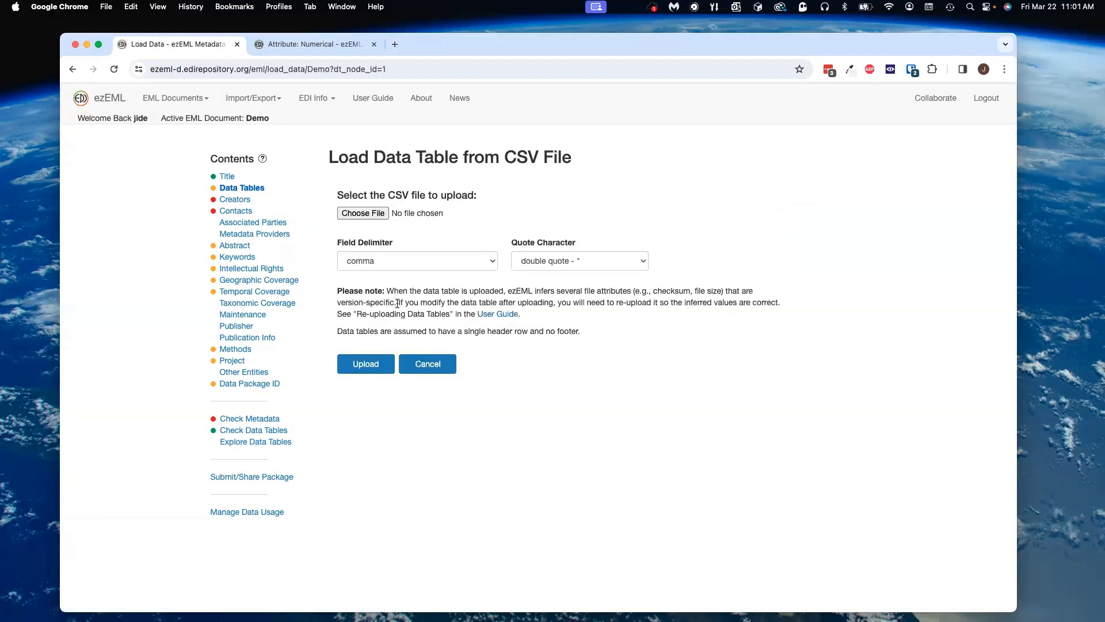
left_click(494, 261)
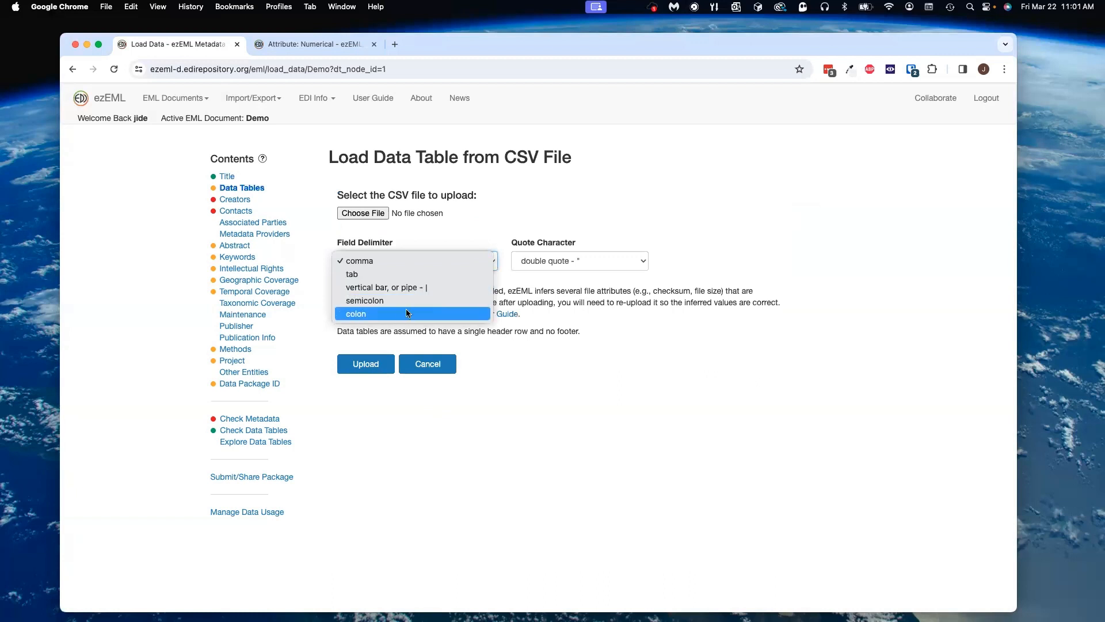
left_click(381, 220)
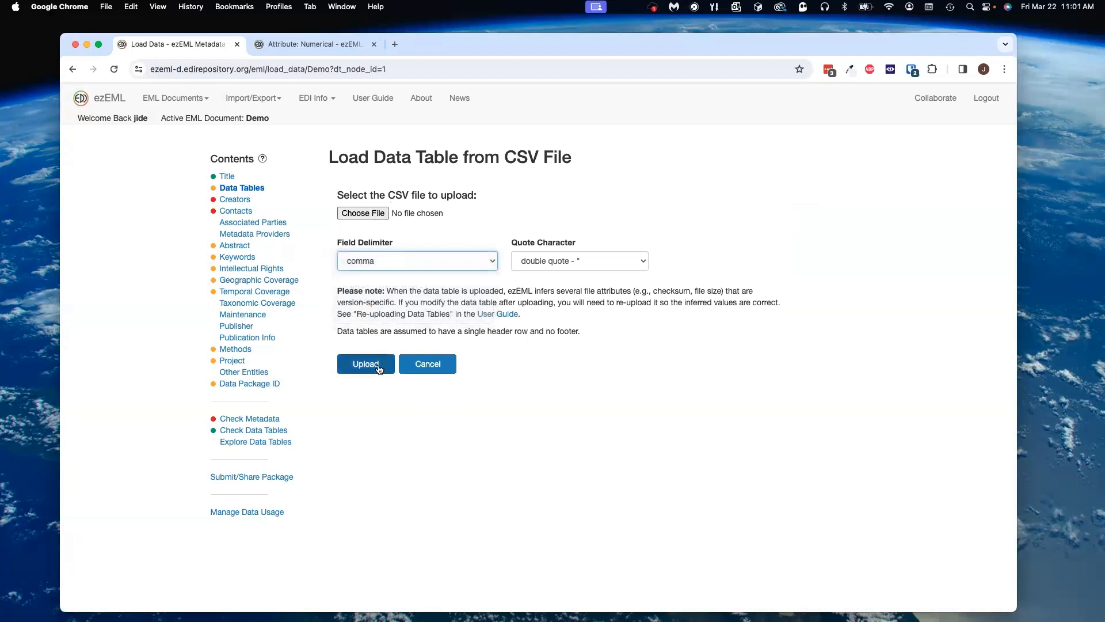
left_click(368, 213)
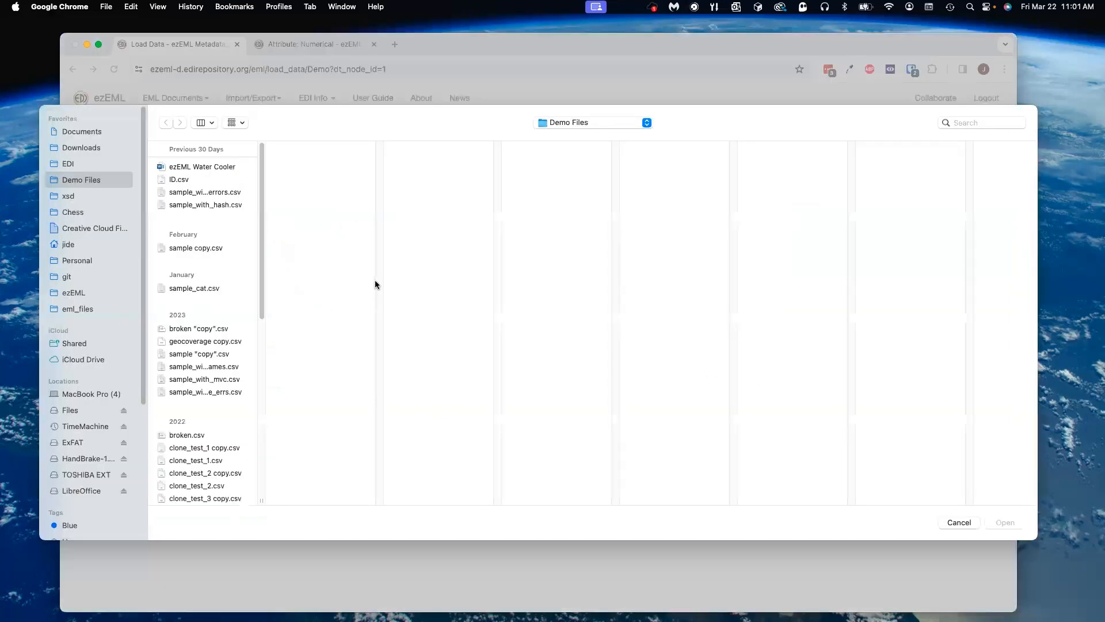
scroll(250, 268, "down", 3)
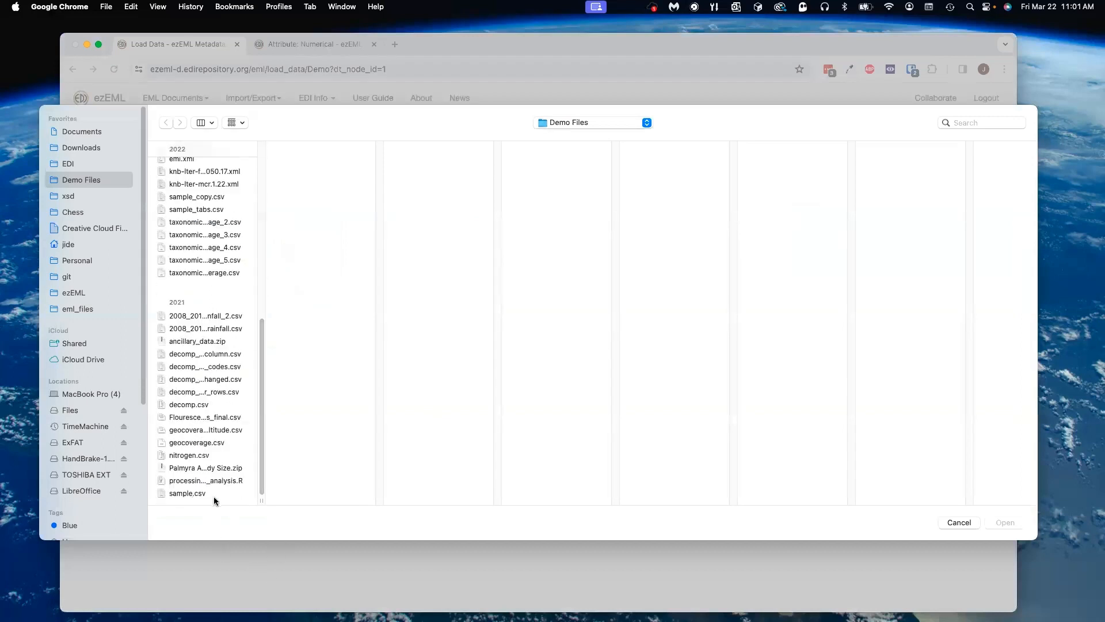
left_click(214, 498)
left_click(995, 522)
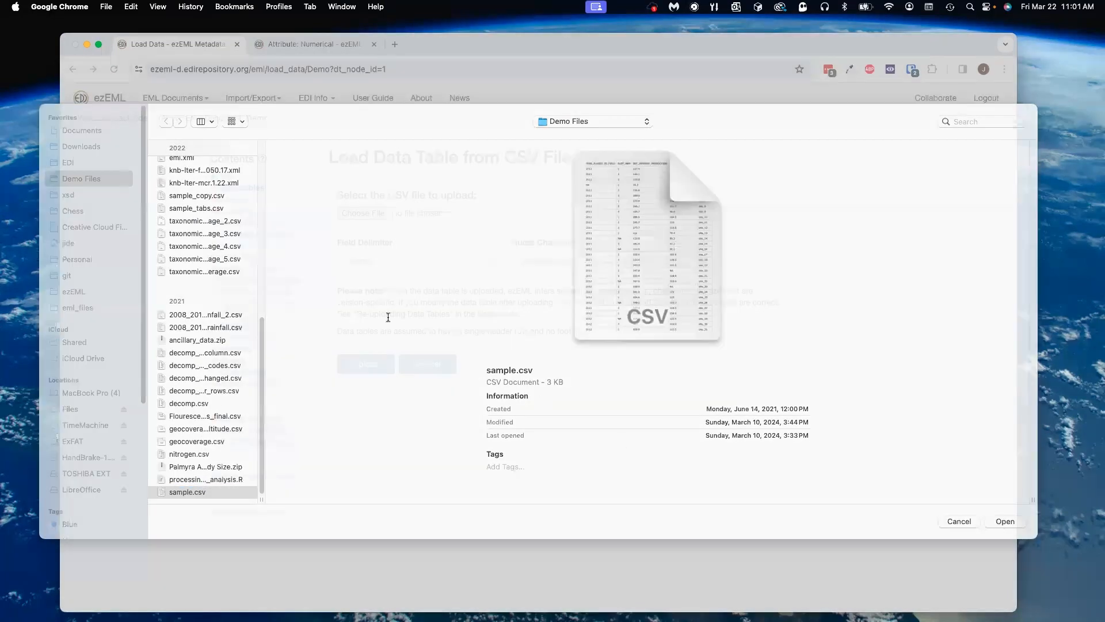
left_click(385, 368)
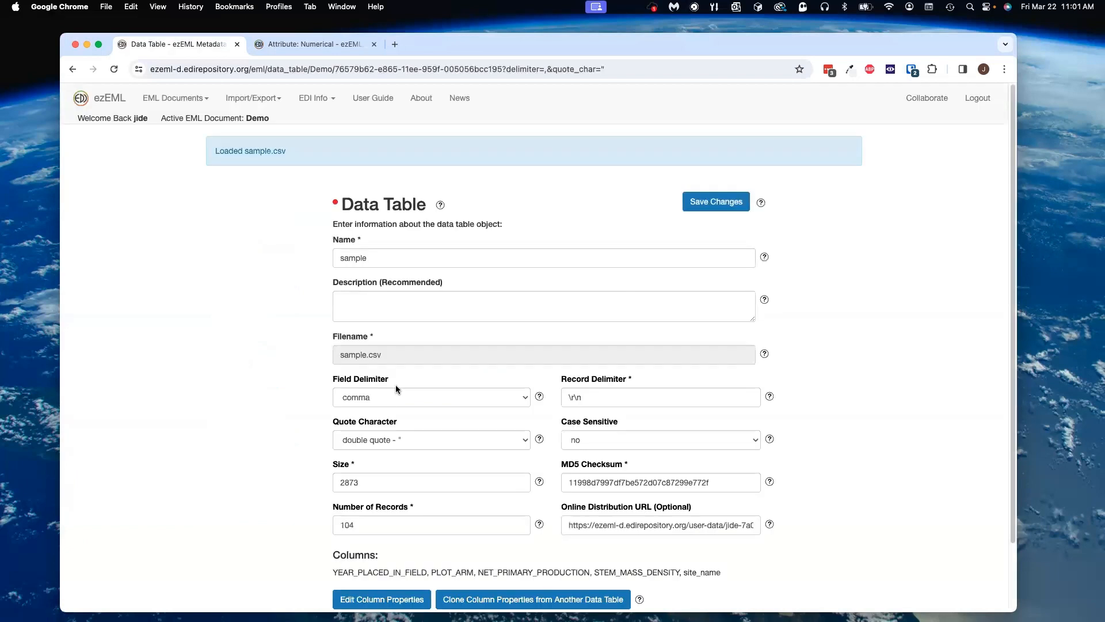
Step: Open the data table's issue list, follow the description warning, enter the description My sample table and save
scroll(442, 391, "down", 2)
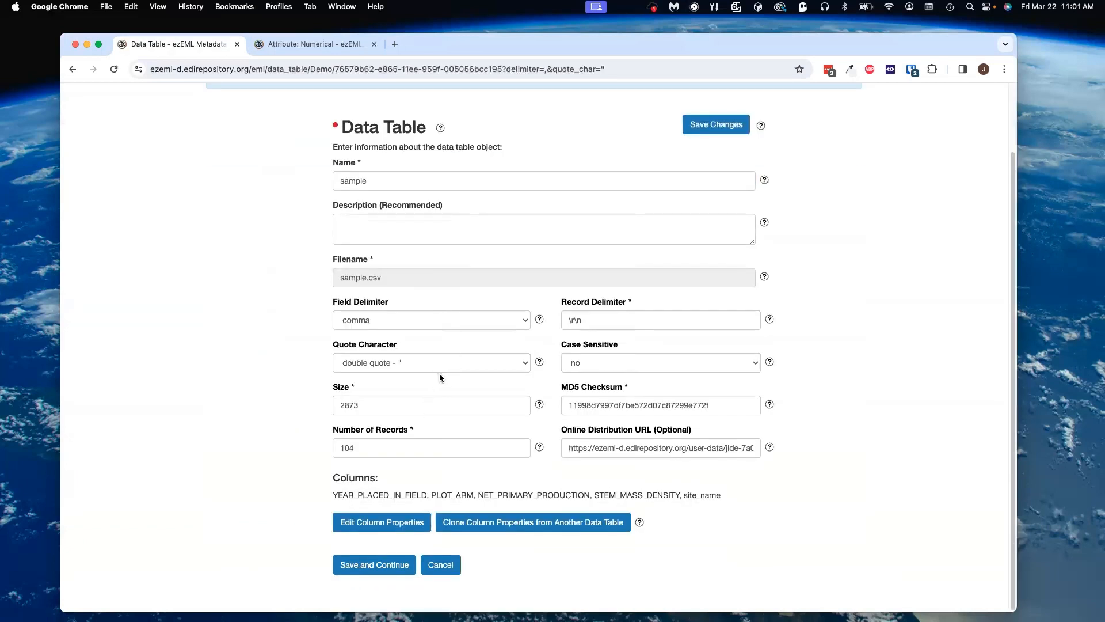
left_click(336, 128)
left_click(336, 126)
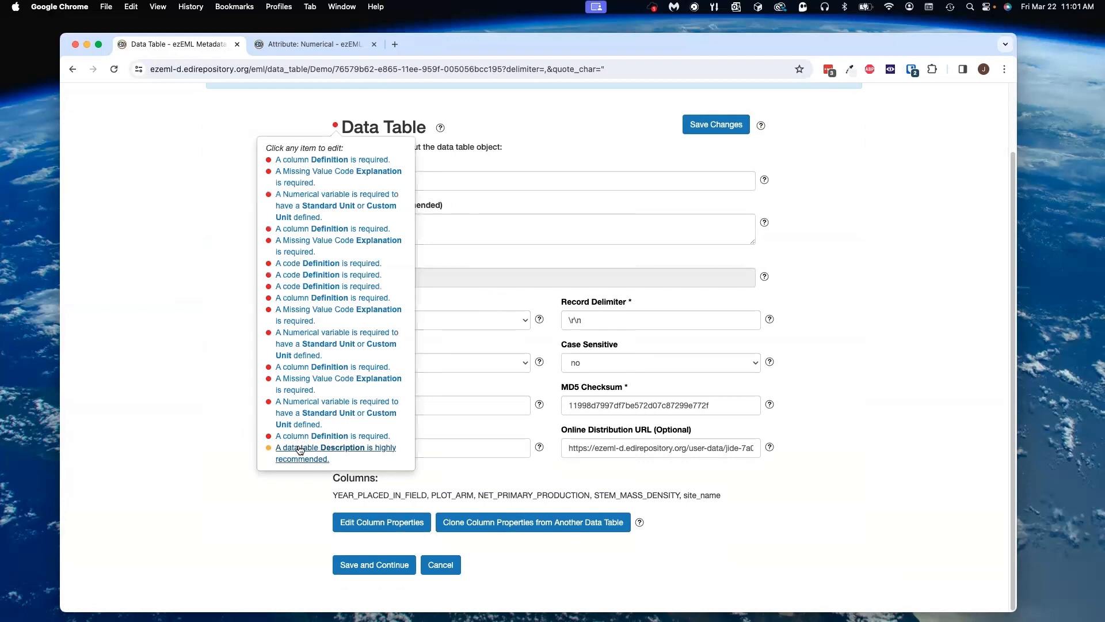
left_click(300, 450)
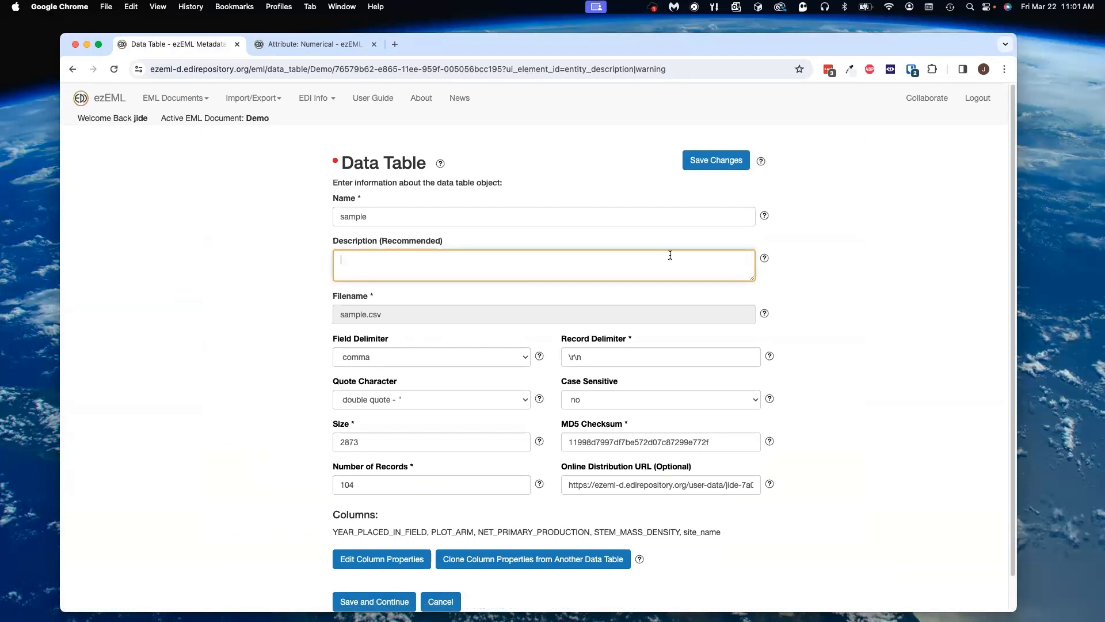
type("My sample table")
left_click(724, 165)
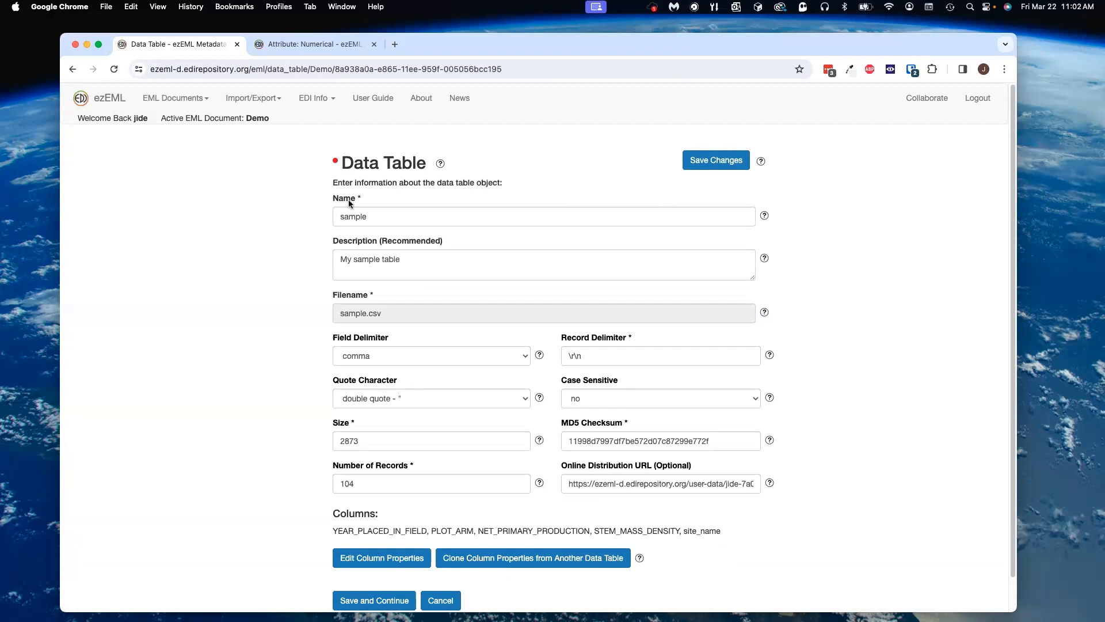
Step: Open the table's columns, view the YEAR_PLACED_IN_FIELD column's issues, and edit that column's properties
left_click(382, 556)
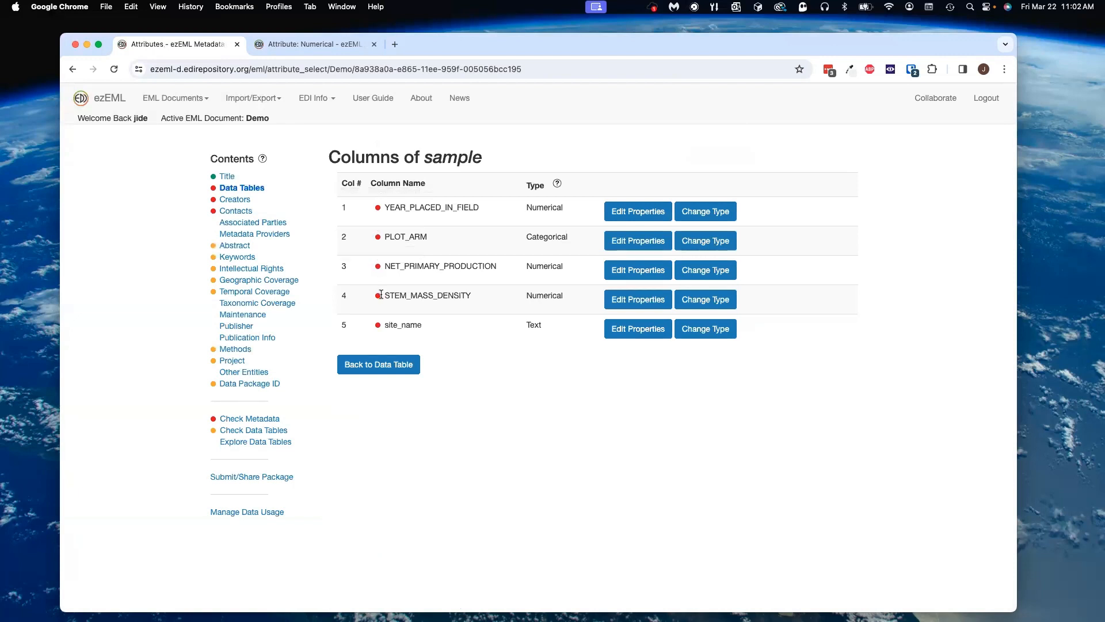
left_click(379, 209)
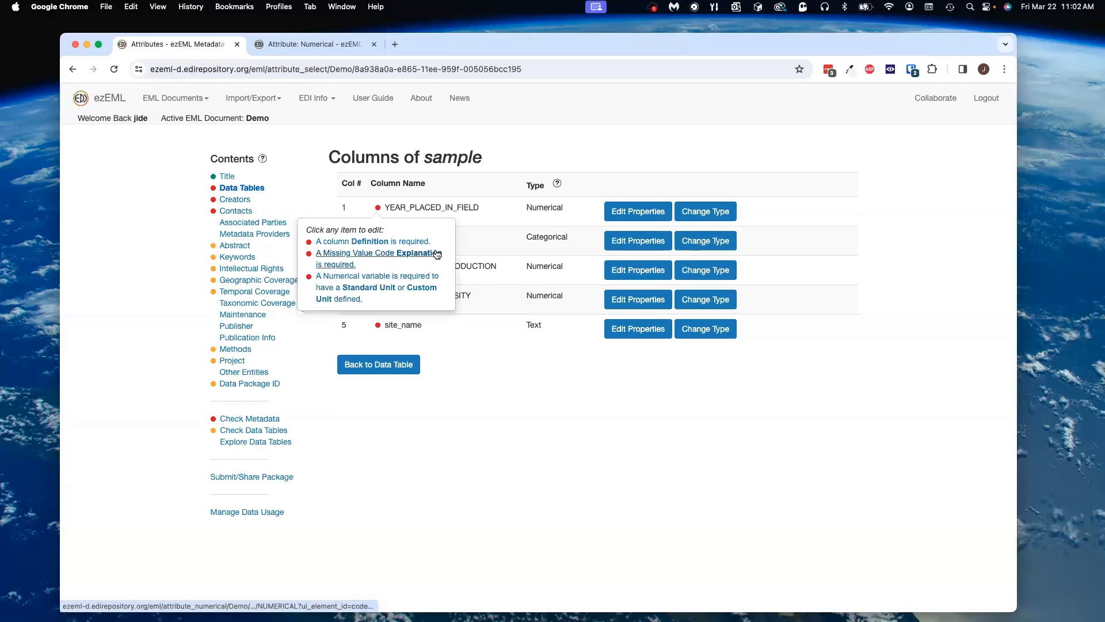
left_click(639, 212)
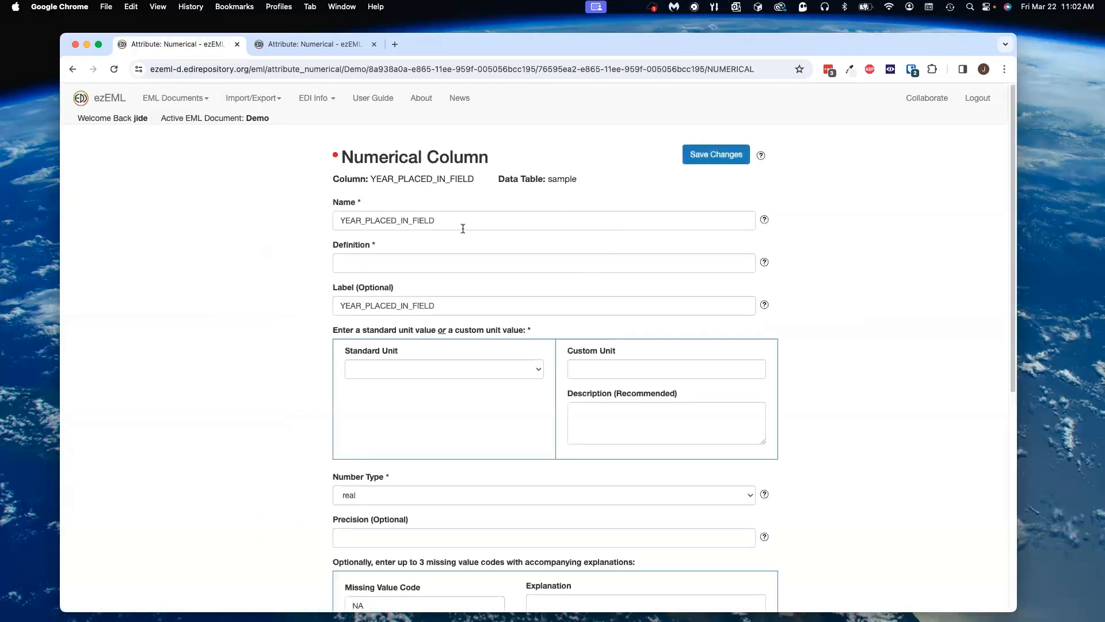
Step: Follow the column definition error from the badge and set the definition to Year studied
left_click(335, 154)
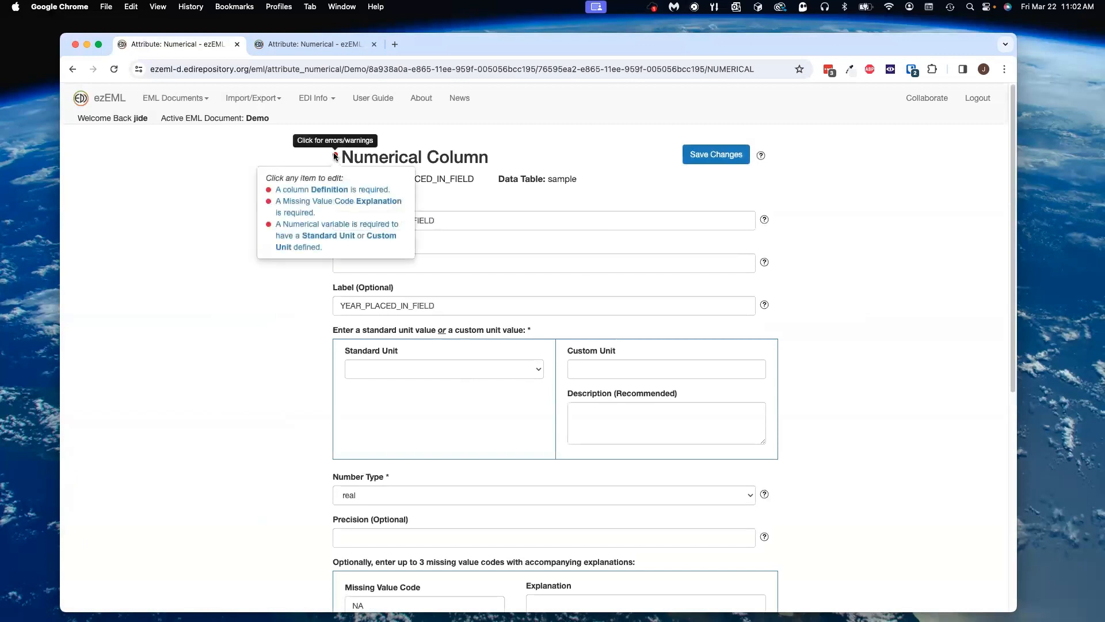
left_click(334, 190)
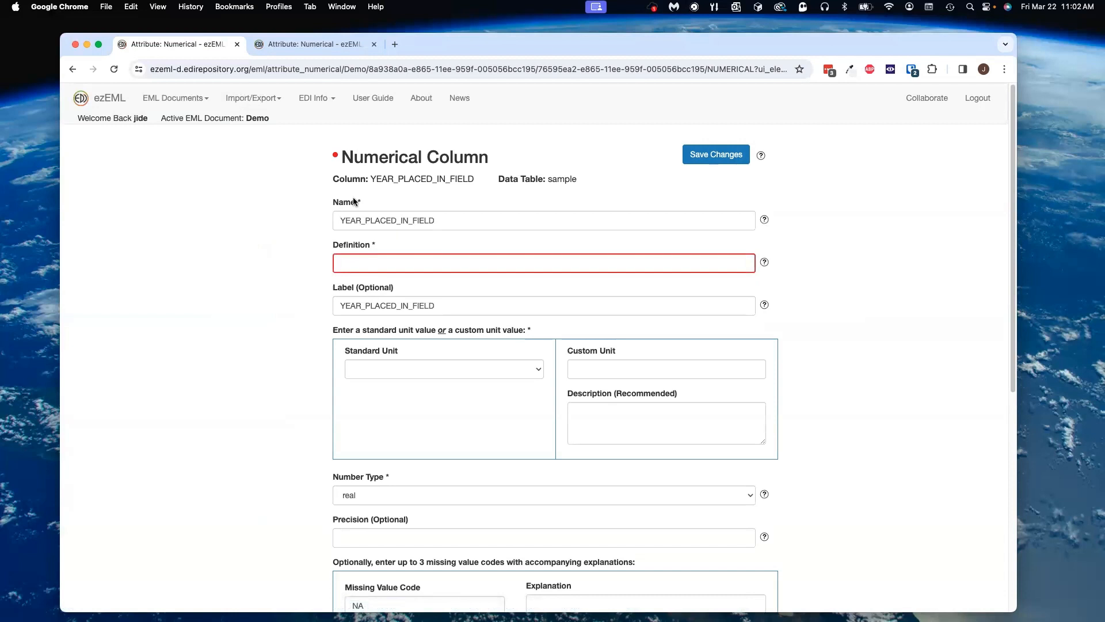
left_click(363, 266)
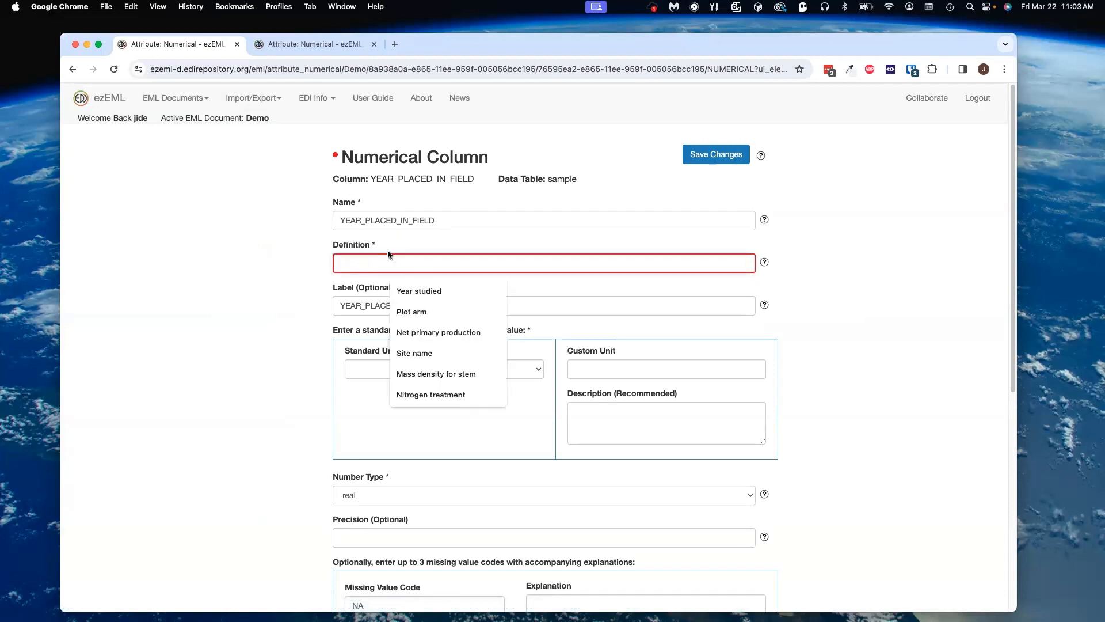
left_click(423, 287)
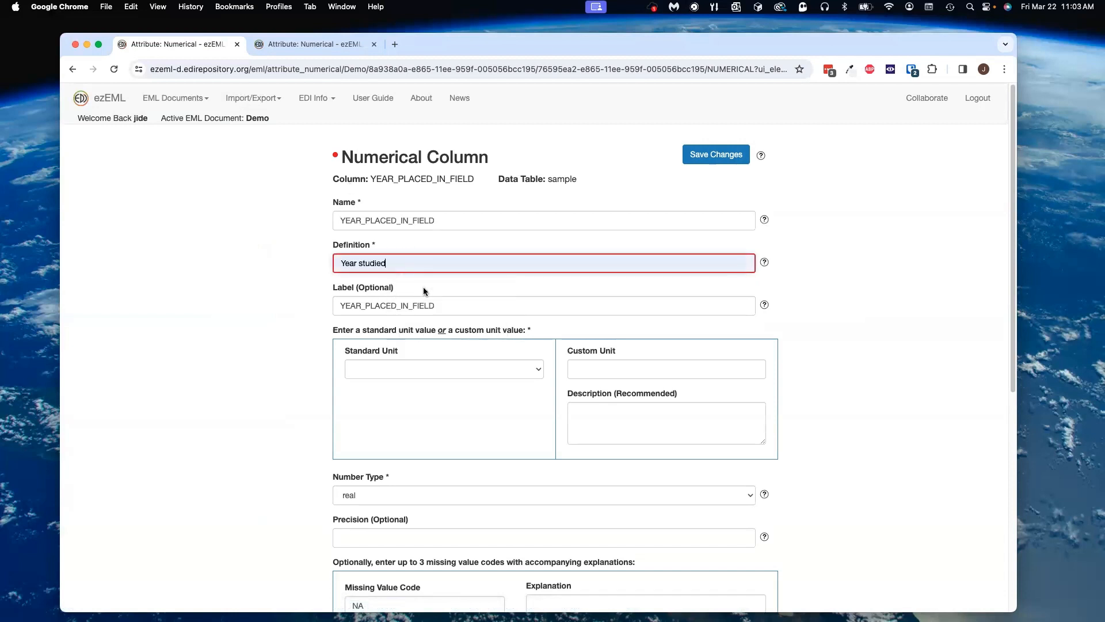
Step: Dismiss the unsaved-changes notice and save the column's changes
left_click(337, 156)
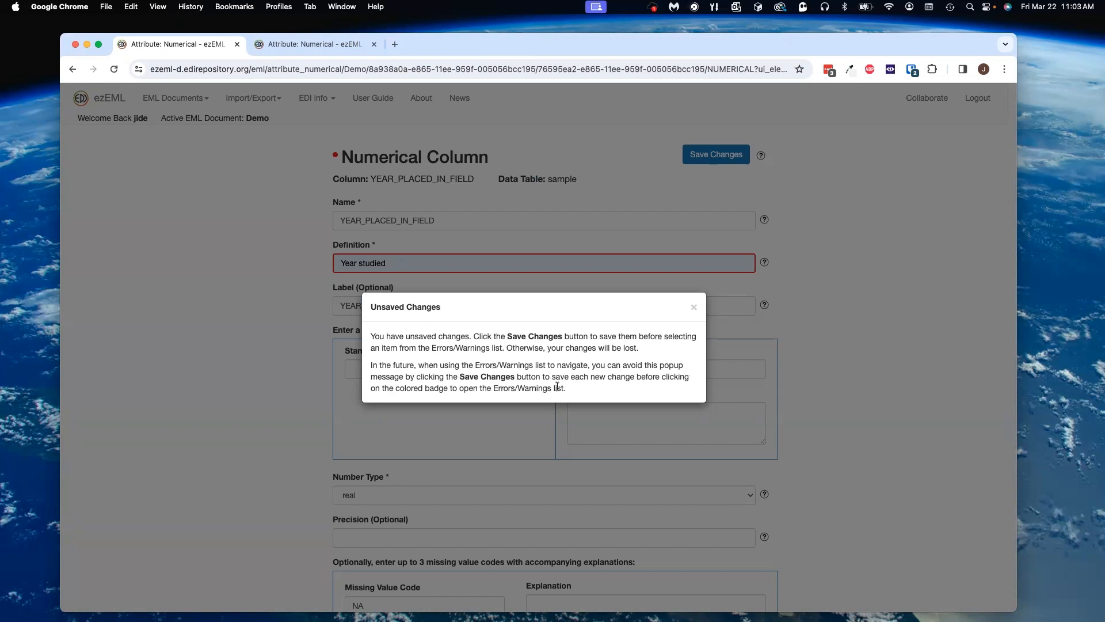
left_click(694, 310)
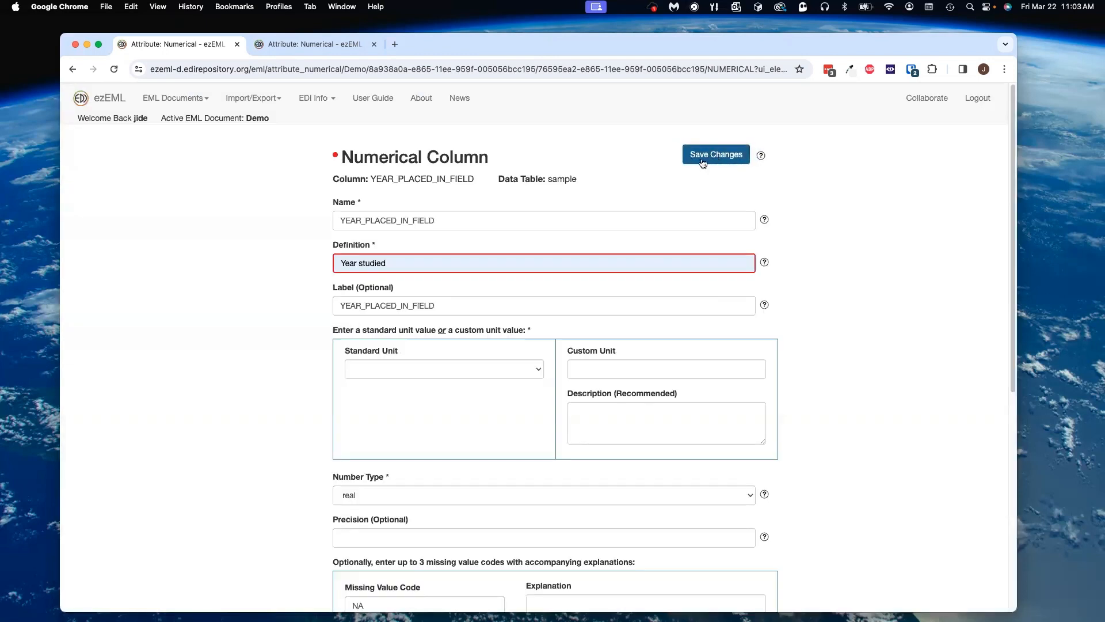
left_click(715, 159)
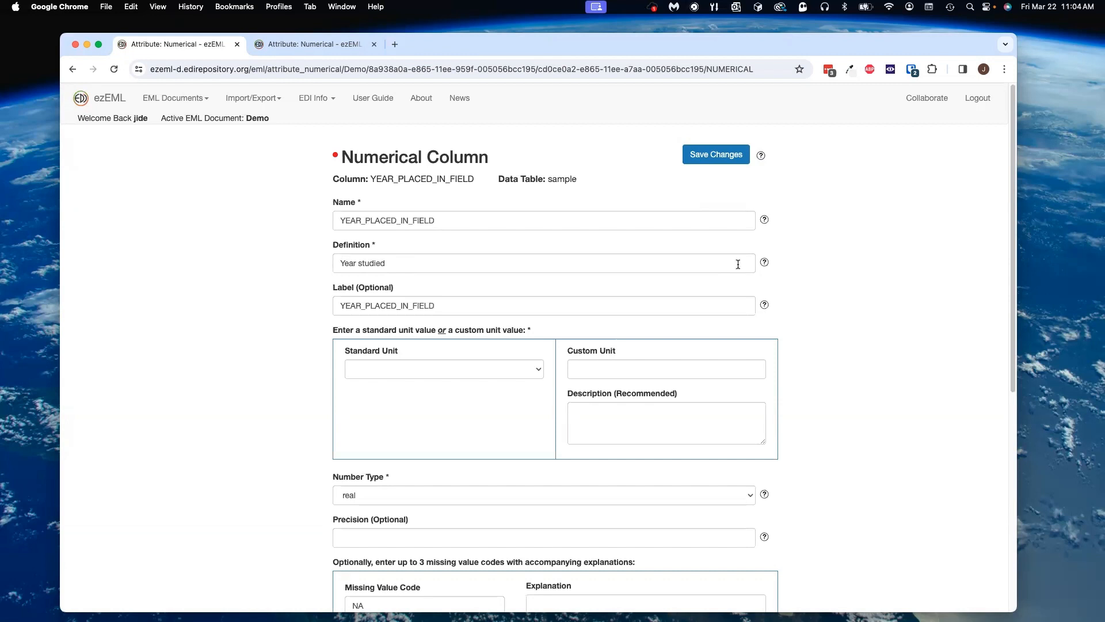
Step: Follow the missing value code explanation error and set the NA code's explanation to Missing value
left_click(336, 155)
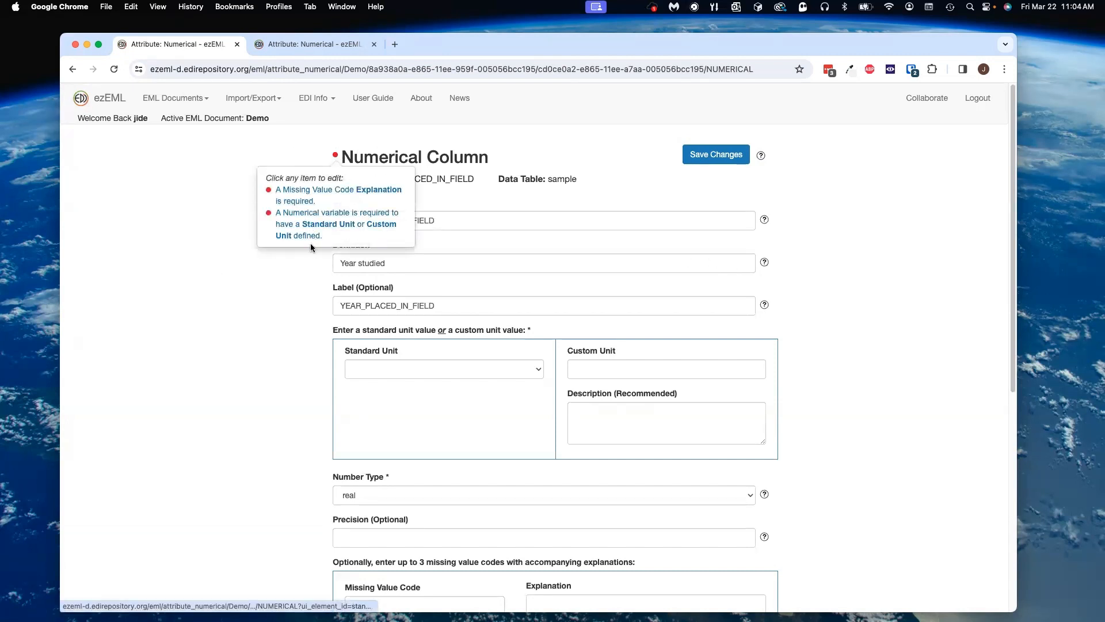
left_click(299, 194)
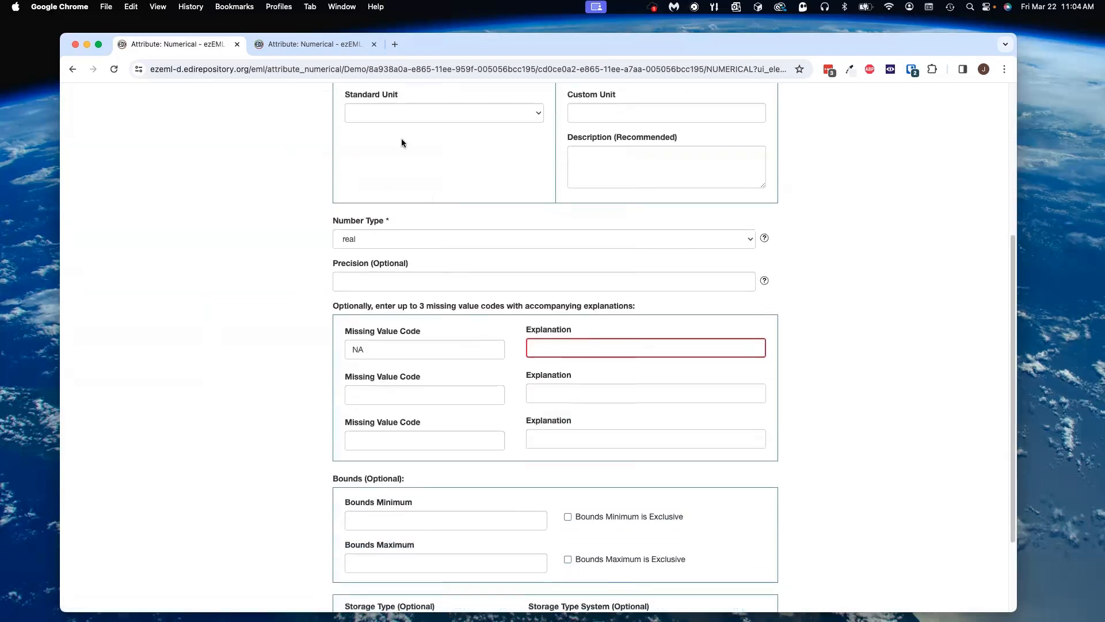
scroll(426, 277, "up", 5)
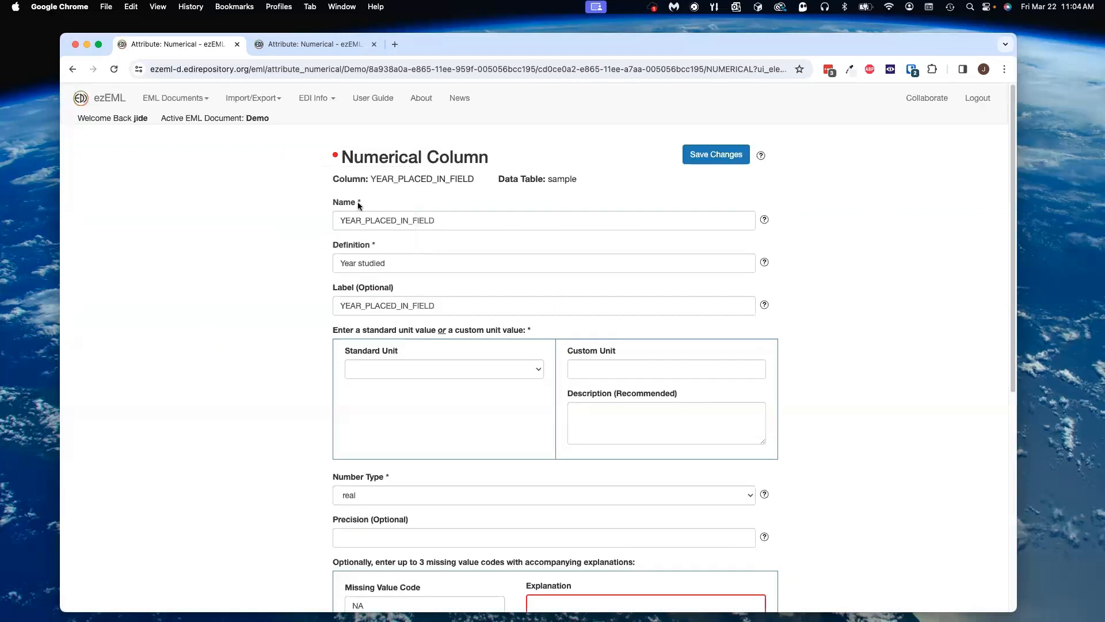
left_click(334, 155)
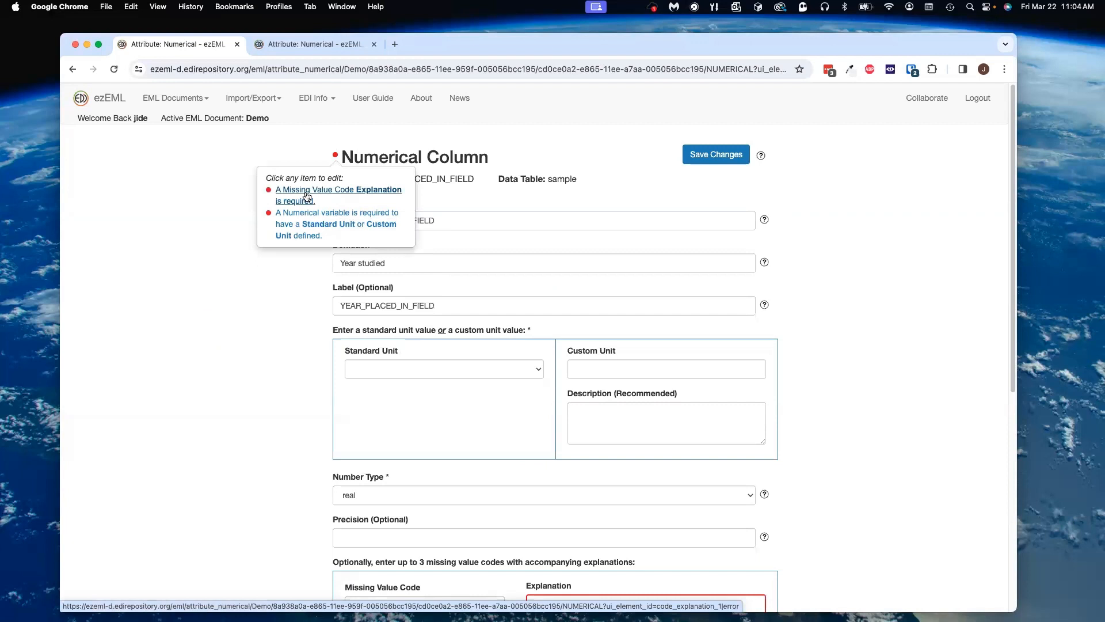
left_click(306, 198)
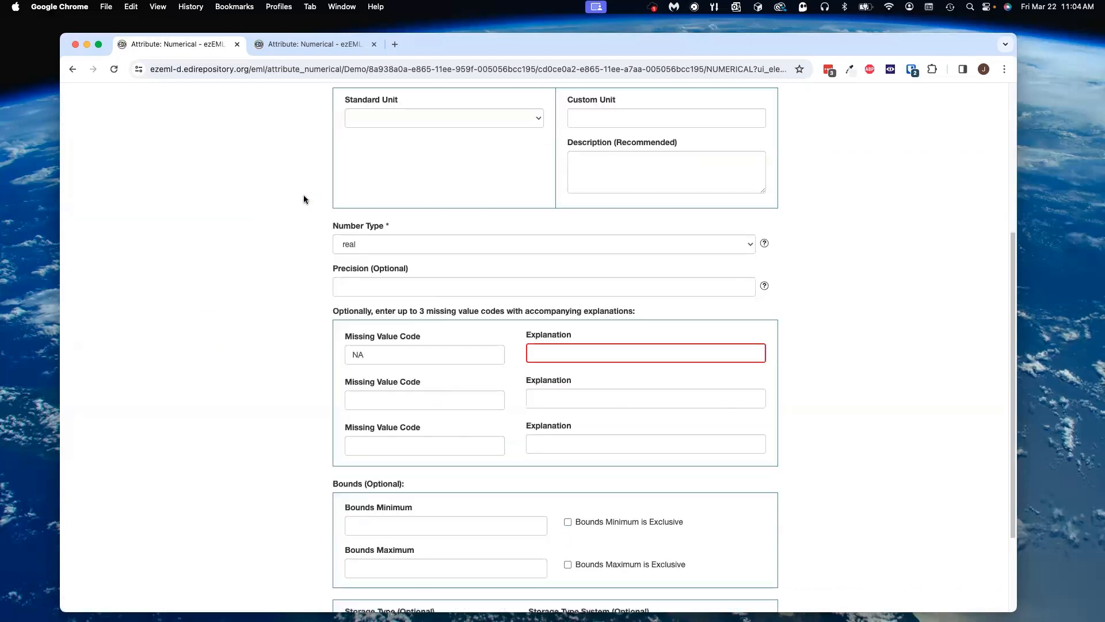
left_click(659, 350)
left_click(647, 372)
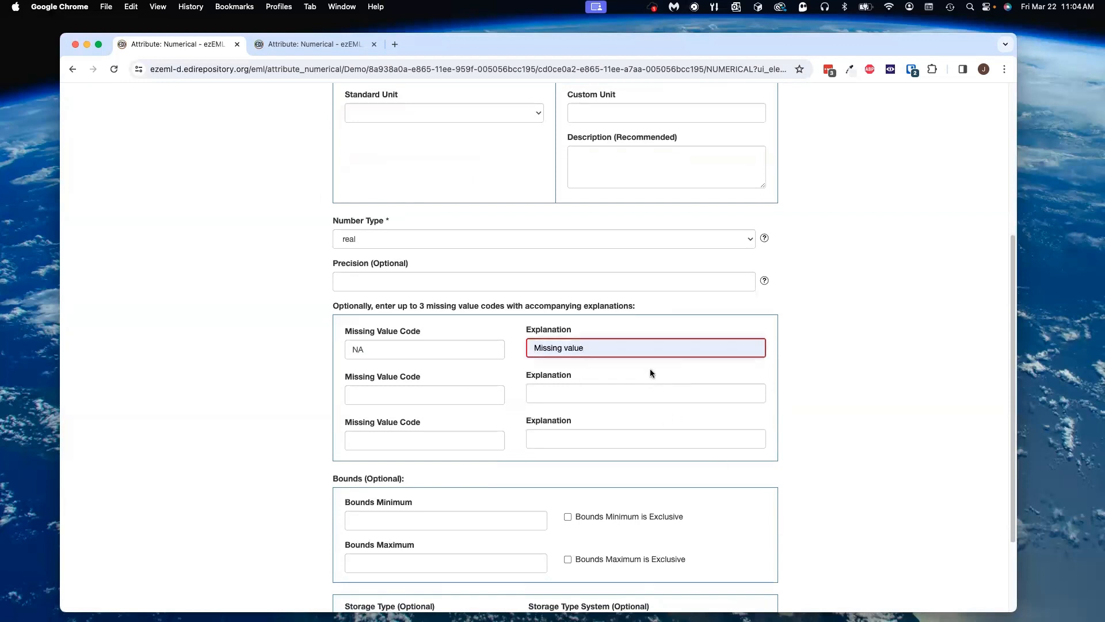
Step: Save the column's changes and follow the numerical unit error from the status badge
scroll(651, 368, "up", 5)
left_click(718, 154)
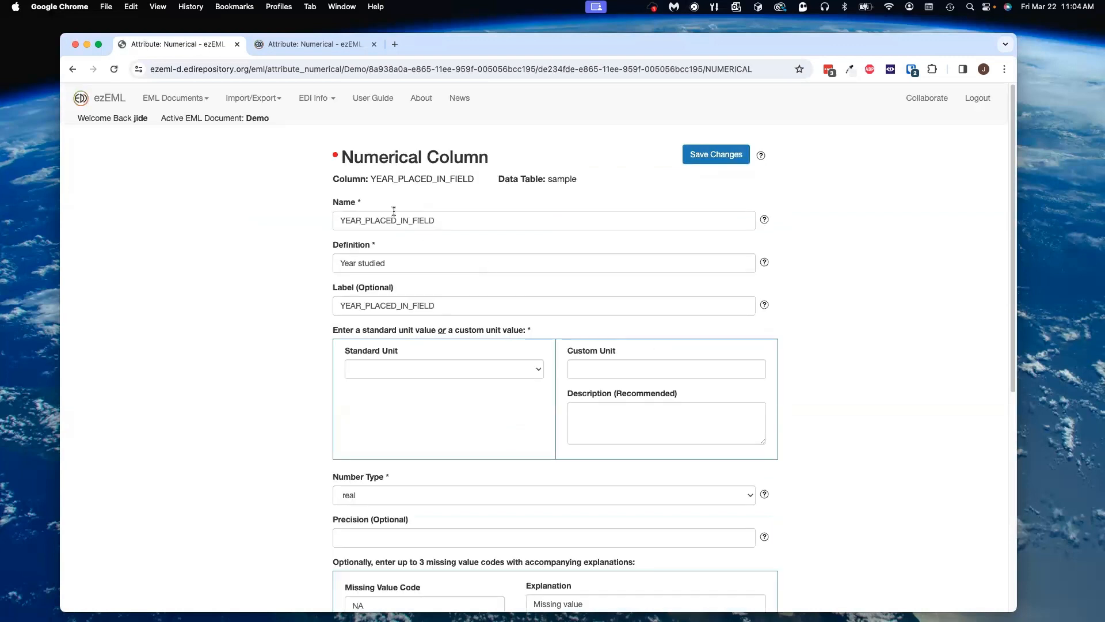
left_click(337, 154)
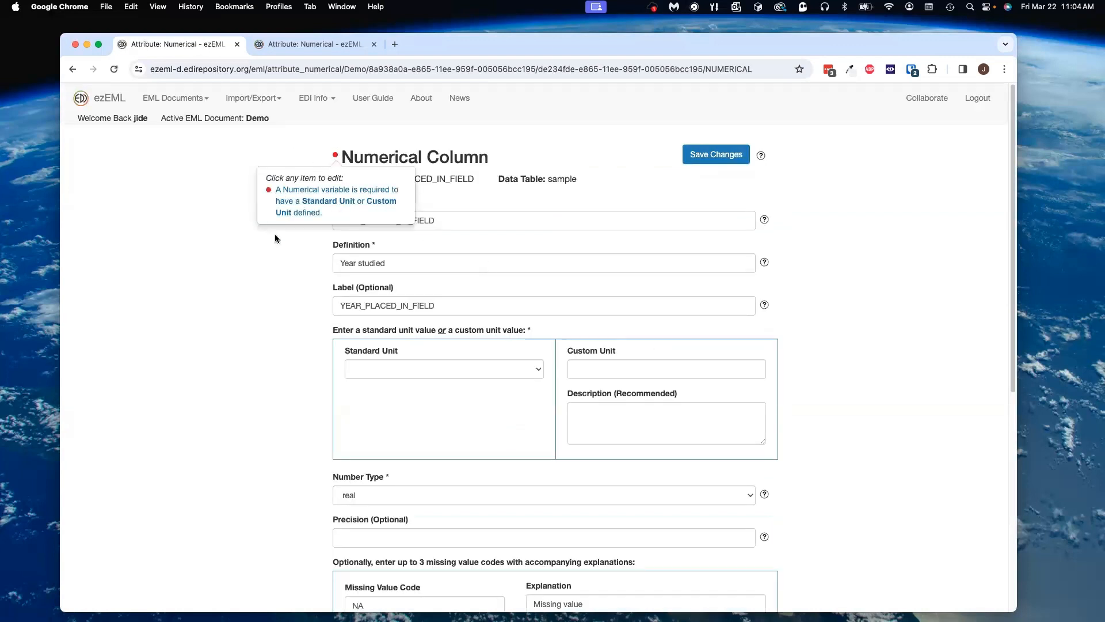
left_click(301, 206)
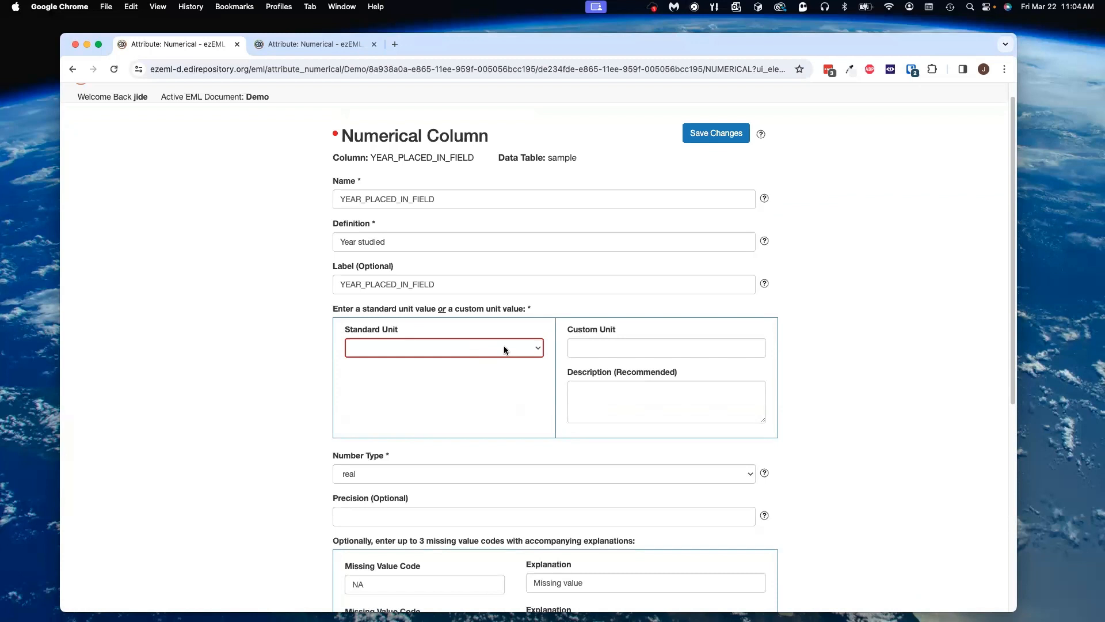
Step: Set the YEAR_PLACED_IN_FIELD column's Standard Unit to amperePerMeterSquared and save the changes
left_click(592, 347)
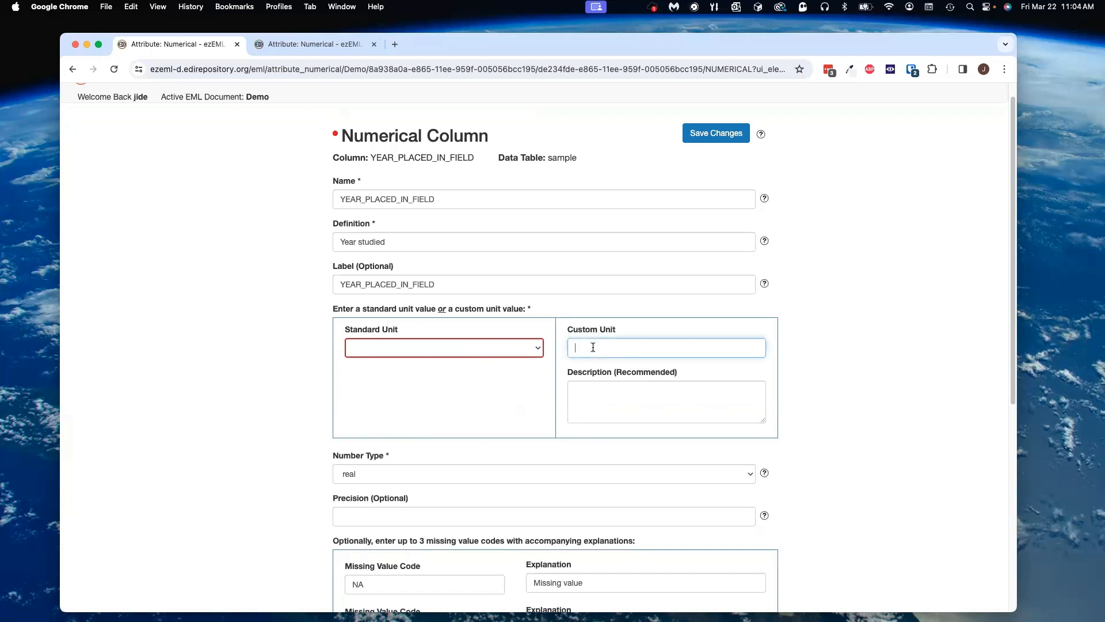
left_click(470, 350)
left_click(418, 401)
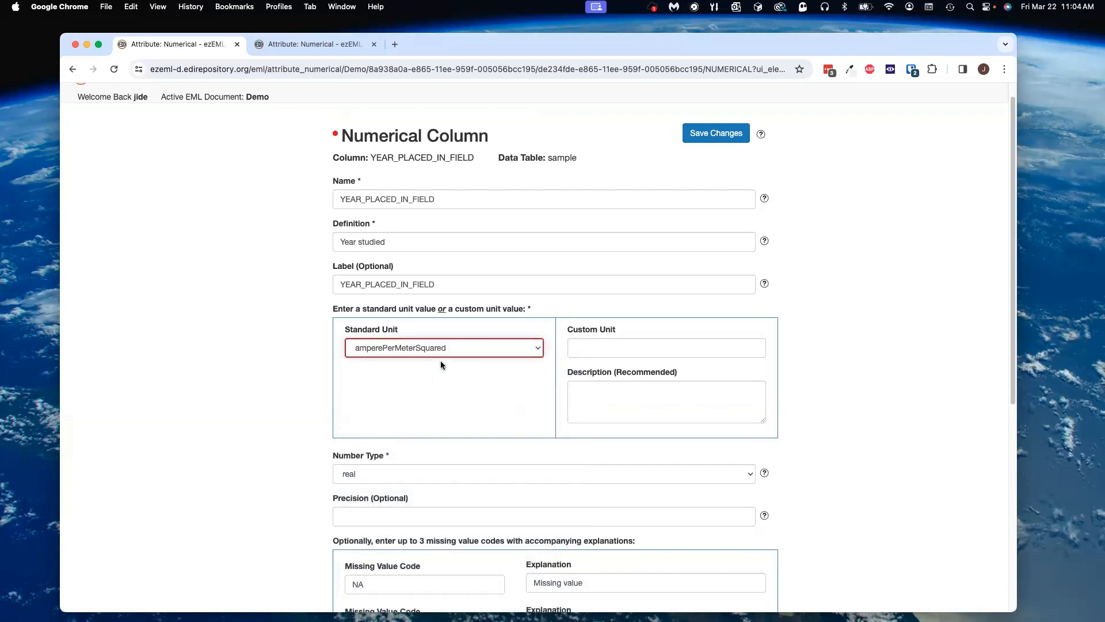
left_click(713, 134)
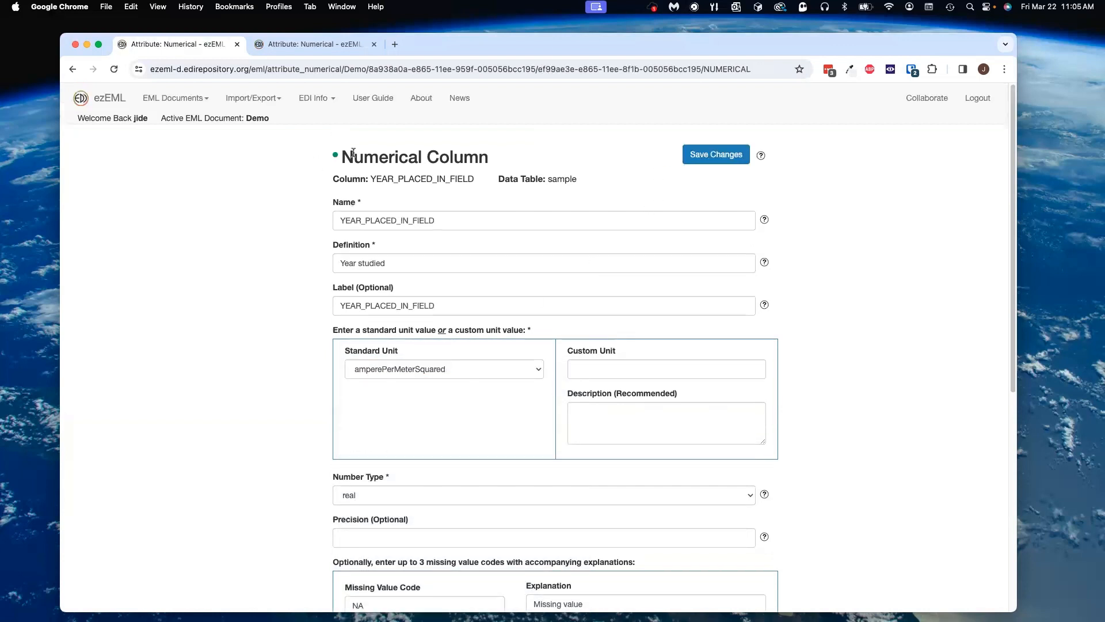
Step: Save and continue to the columns list and open the PLOT_ARM column's properties
scroll(335, 159, "down", 7)
left_click(370, 562)
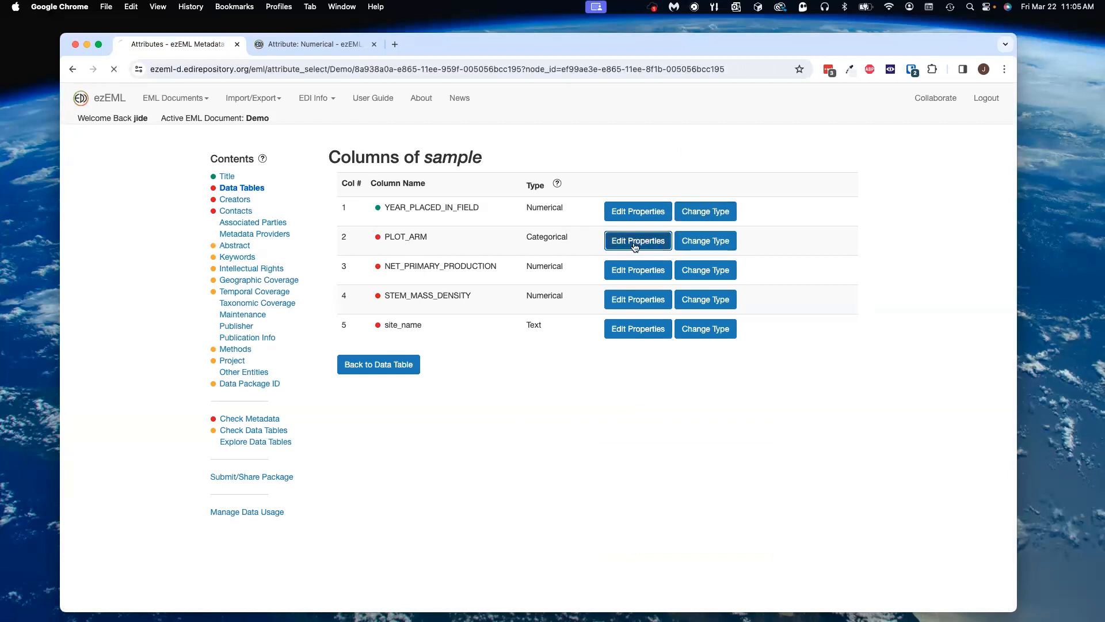
left_click(635, 246)
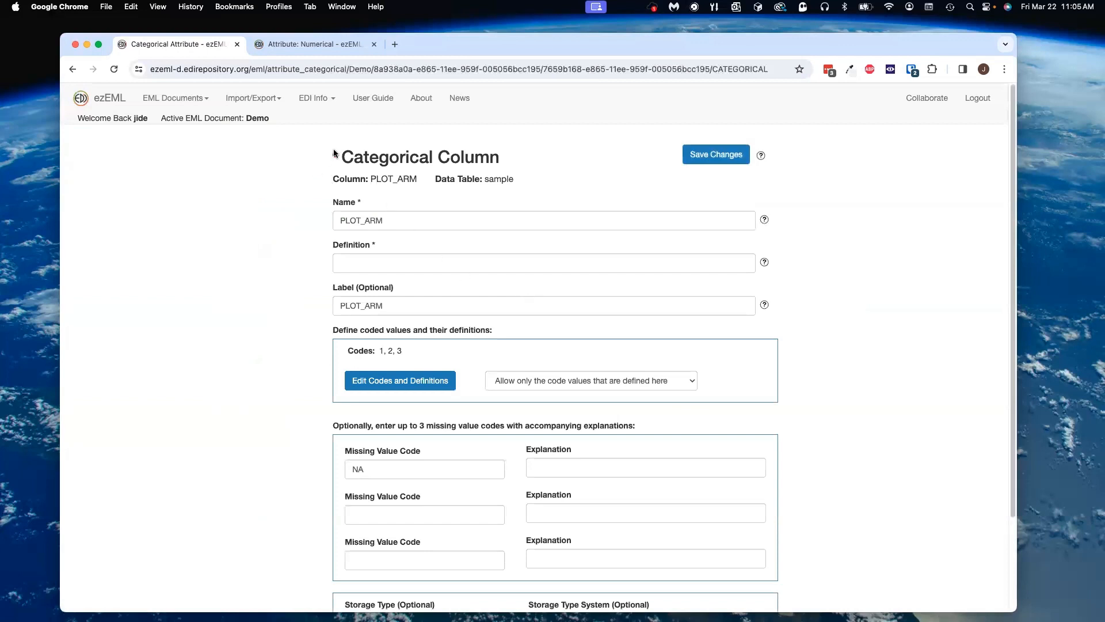
Step: Follow the definition error from the badge, set PLOT_ARM's definition to Plot arm, and save the changes
left_click(336, 155)
left_click(330, 190)
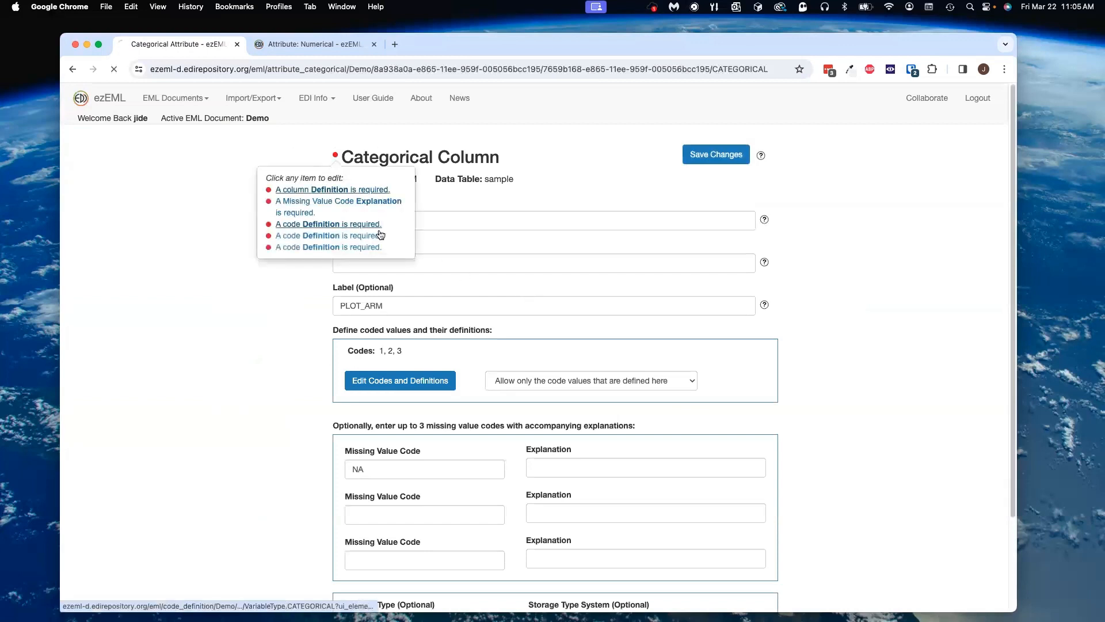
left_click(439, 261)
left_click(424, 315)
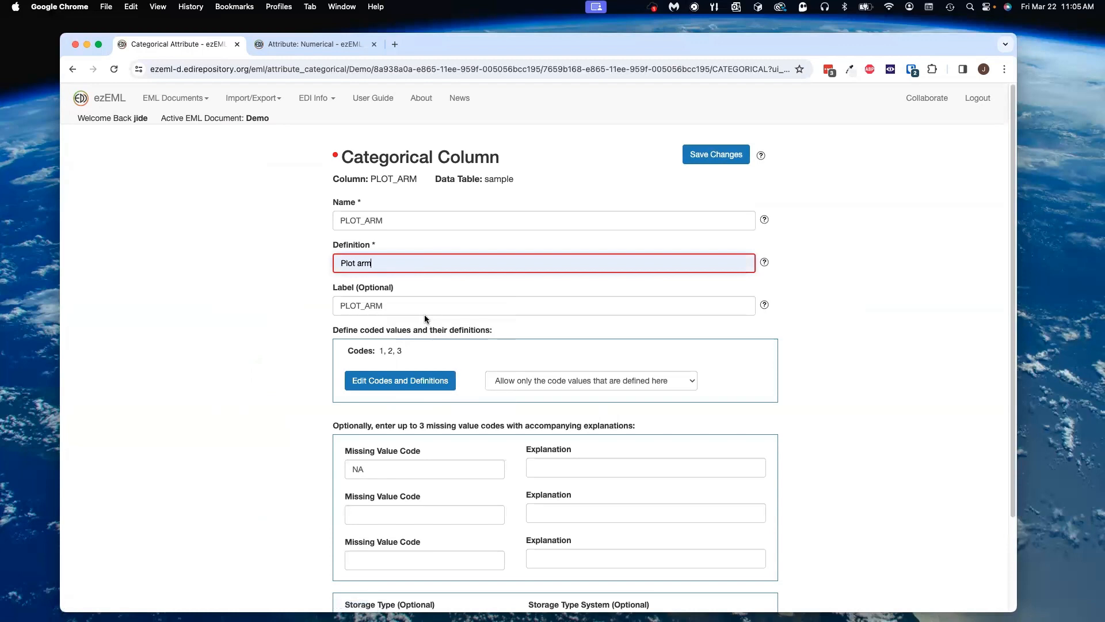
left_click(702, 159)
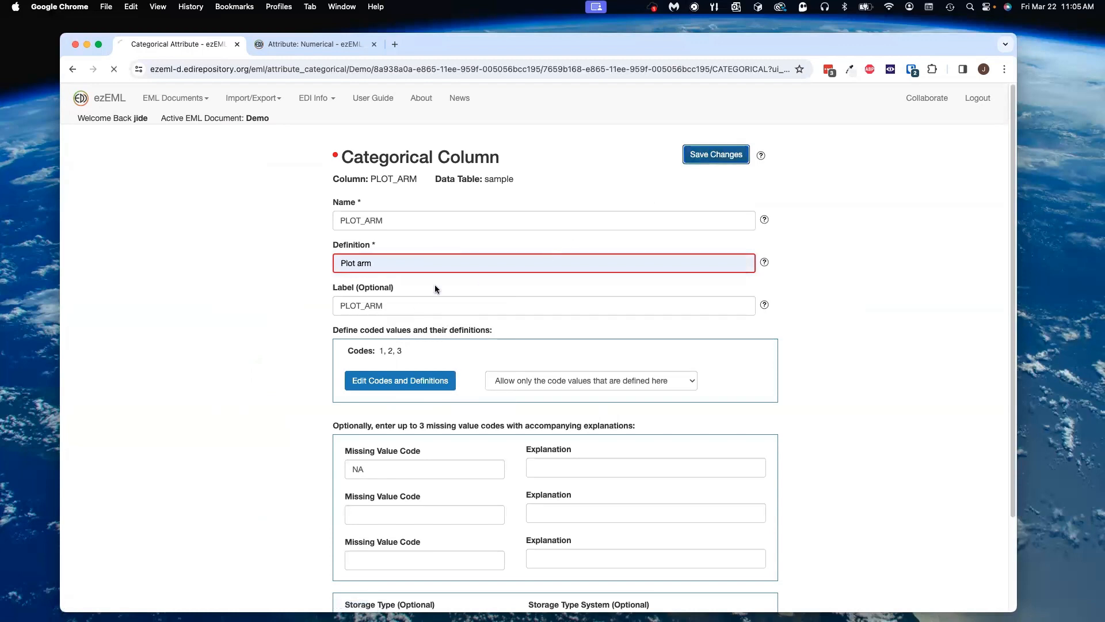
Step: Follow the missing value explanation error, set the NA code's explanation to Missing value, and save
left_click(334, 156)
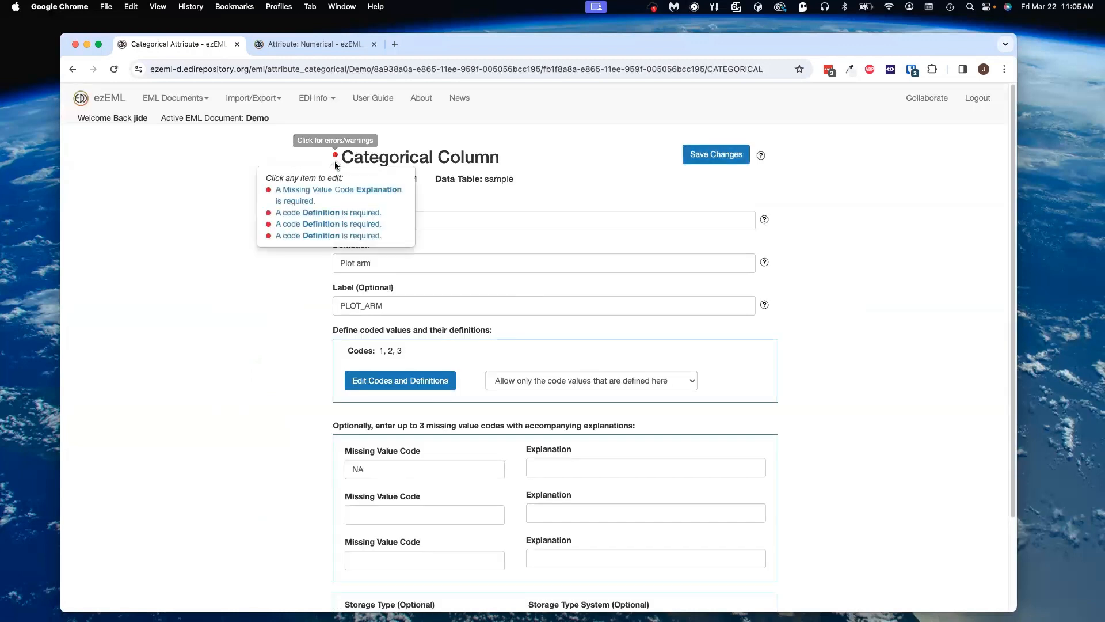
left_click(330, 193)
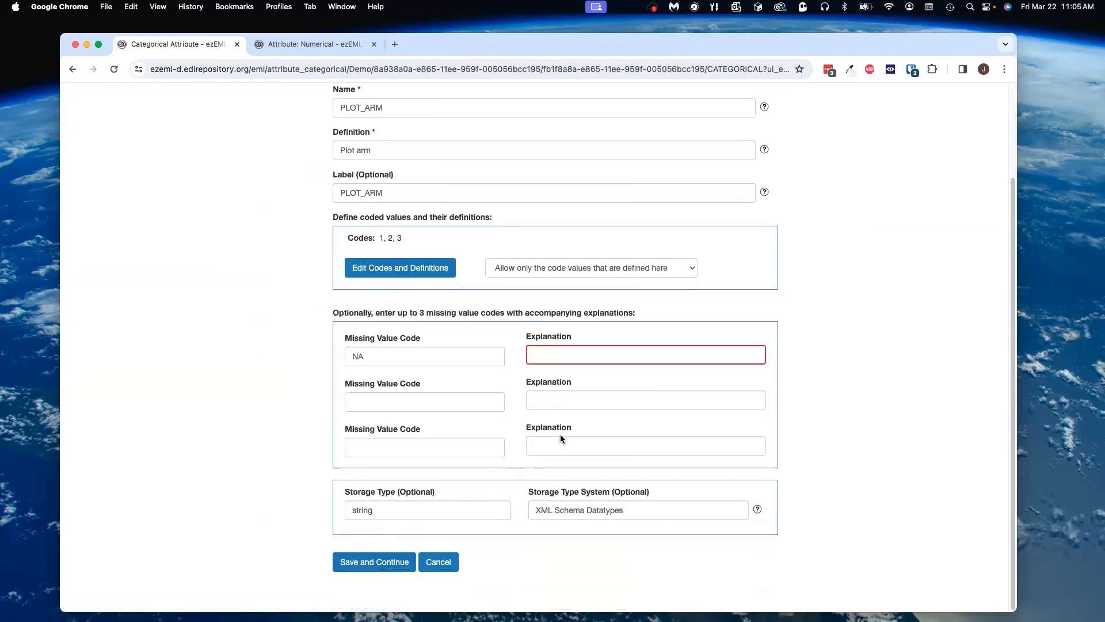
left_click(582, 354)
left_click(602, 382)
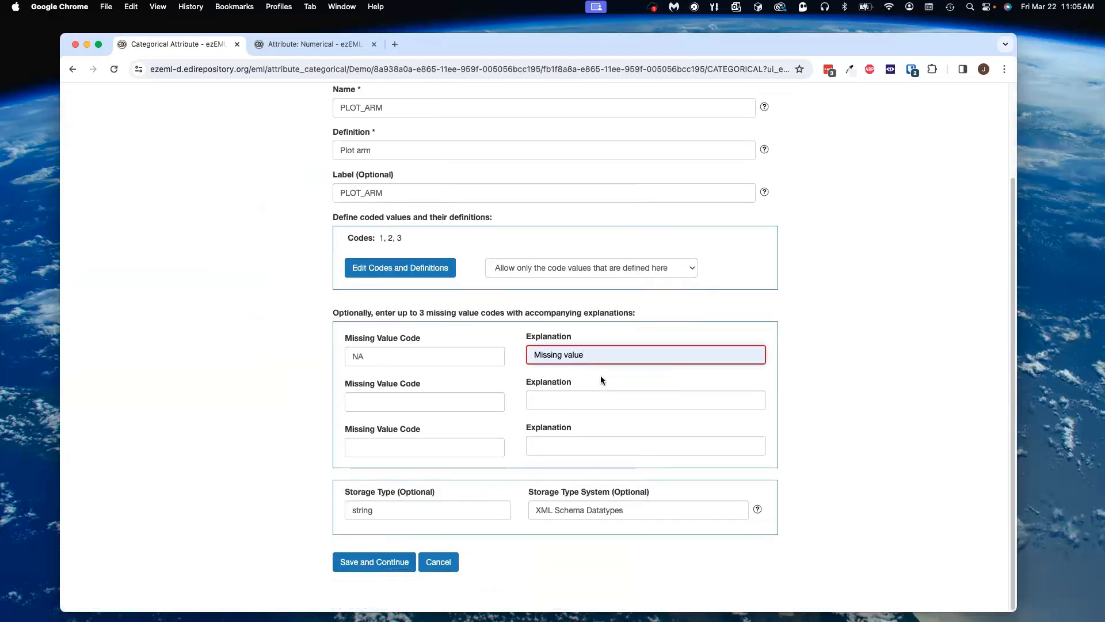
scroll(703, 131, "up", 3)
left_click(717, 160)
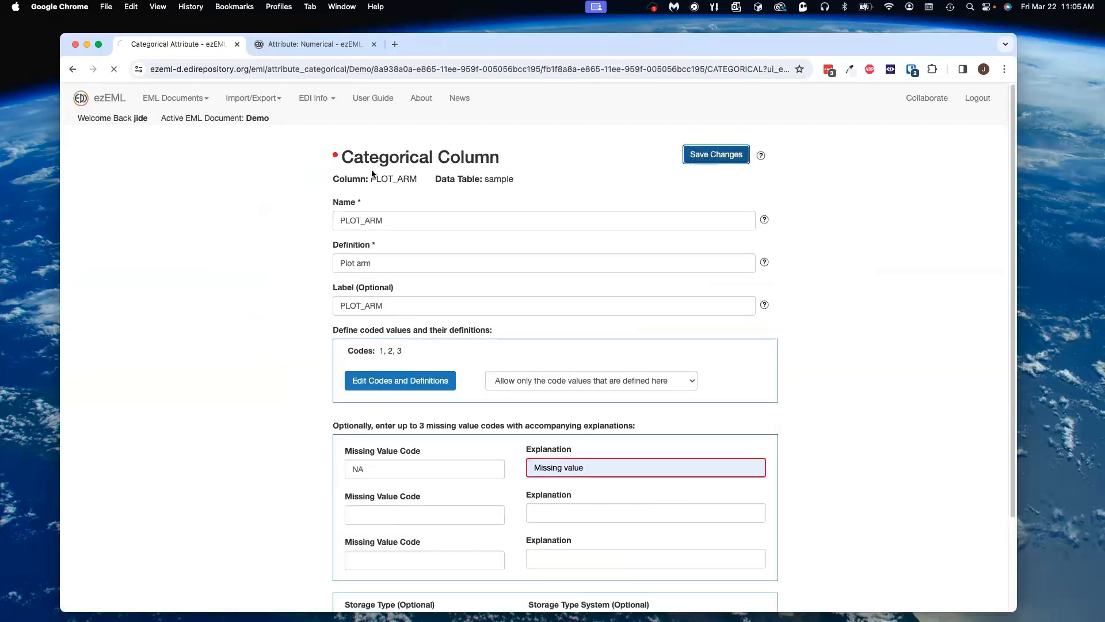
Step: Follow the code definition error from the badge and define code 1 as Arm 1
left_click(335, 154)
left_click(341, 190)
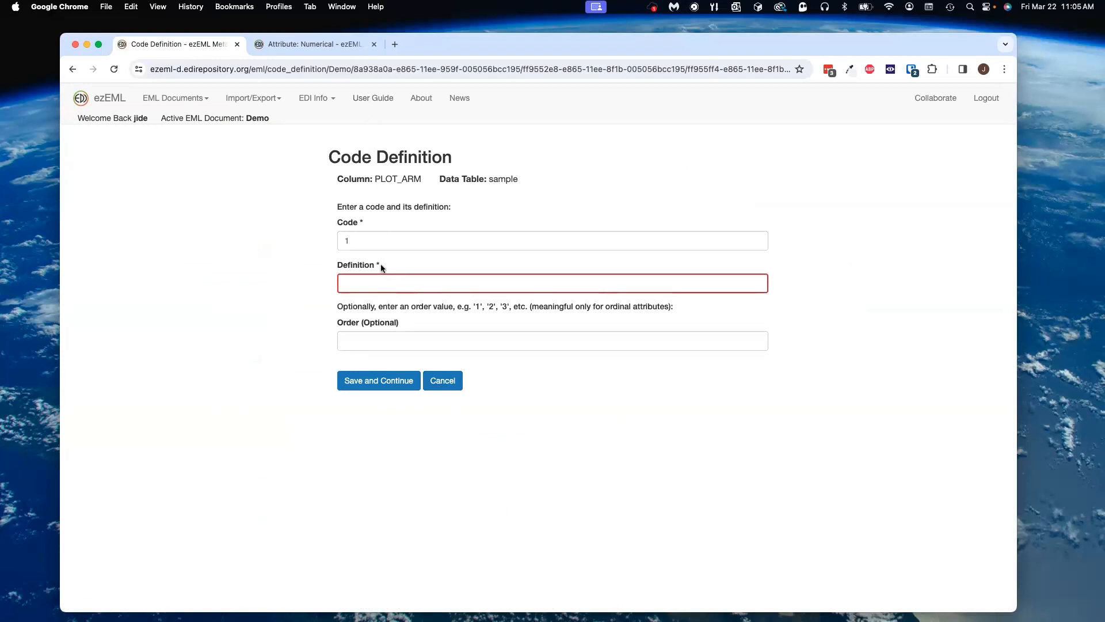
left_click(382, 281)
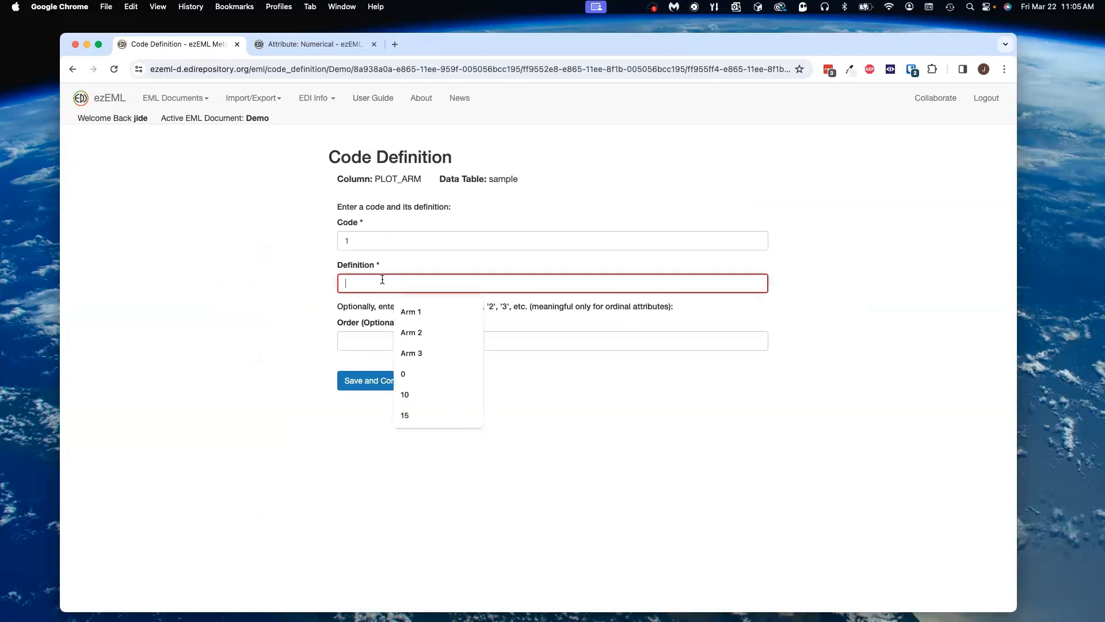
left_click(405, 310)
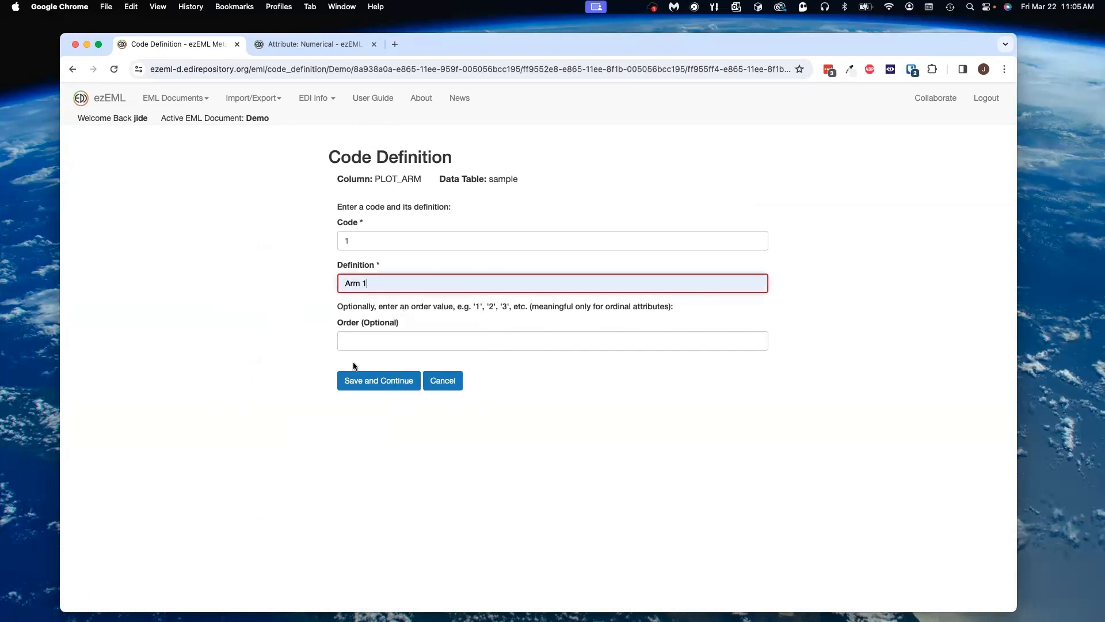
left_click(365, 383)
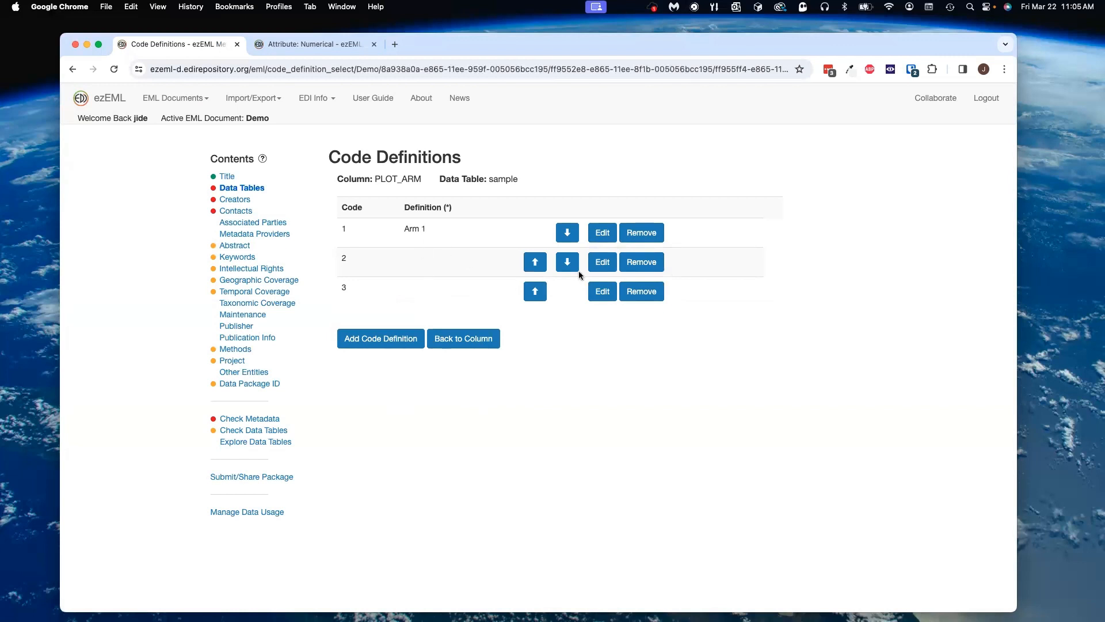
Step: Edit code 2 and set its definition to Arm 2
left_click(602, 261)
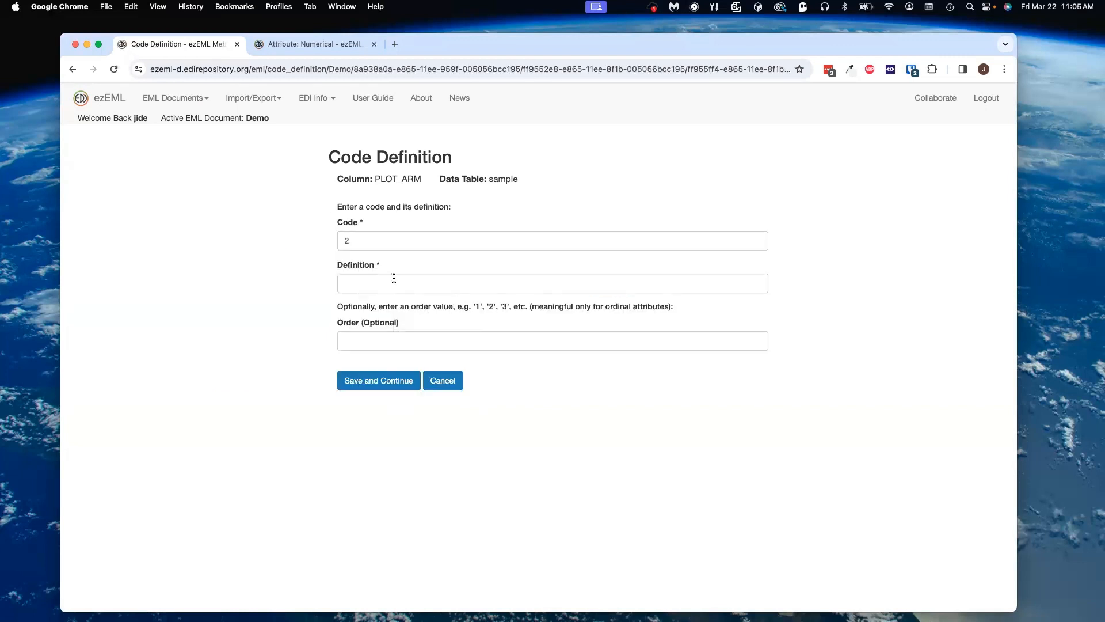
left_click(394, 278)
left_click(420, 327)
left_click(391, 381)
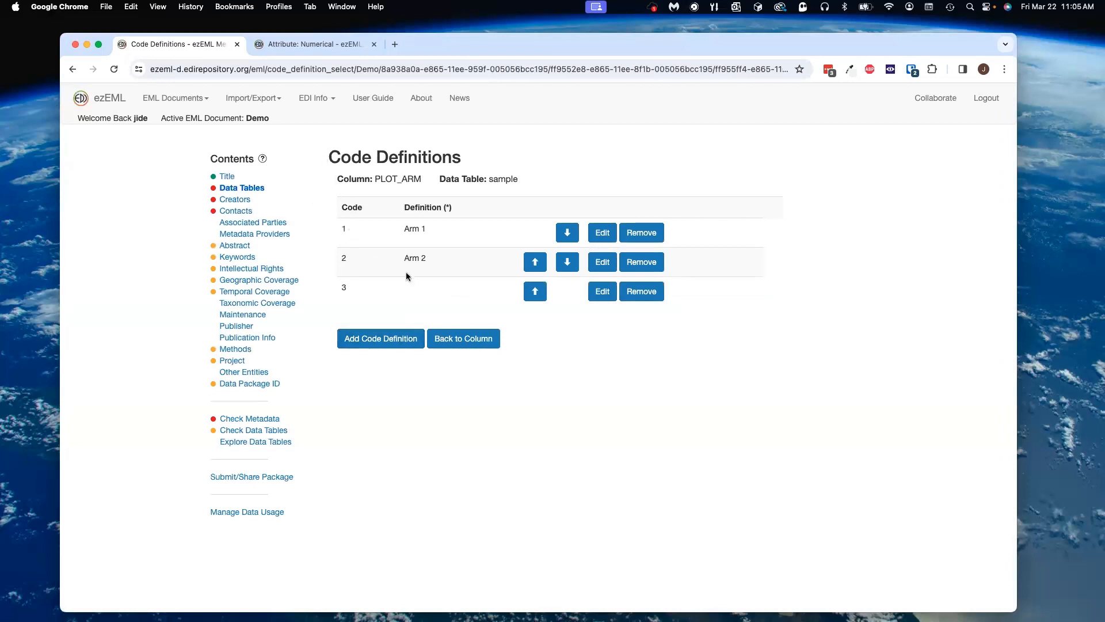
Step: Edit code 3 and set its definition to Arm 3
left_click(602, 291)
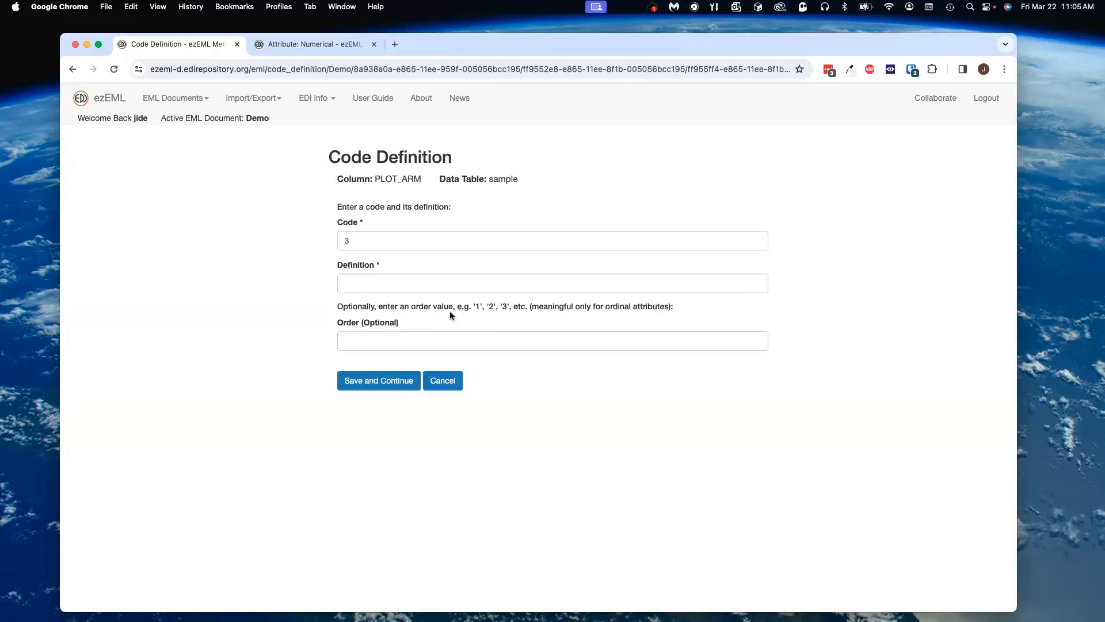
left_click(381, 282)
left_click(414, 350)
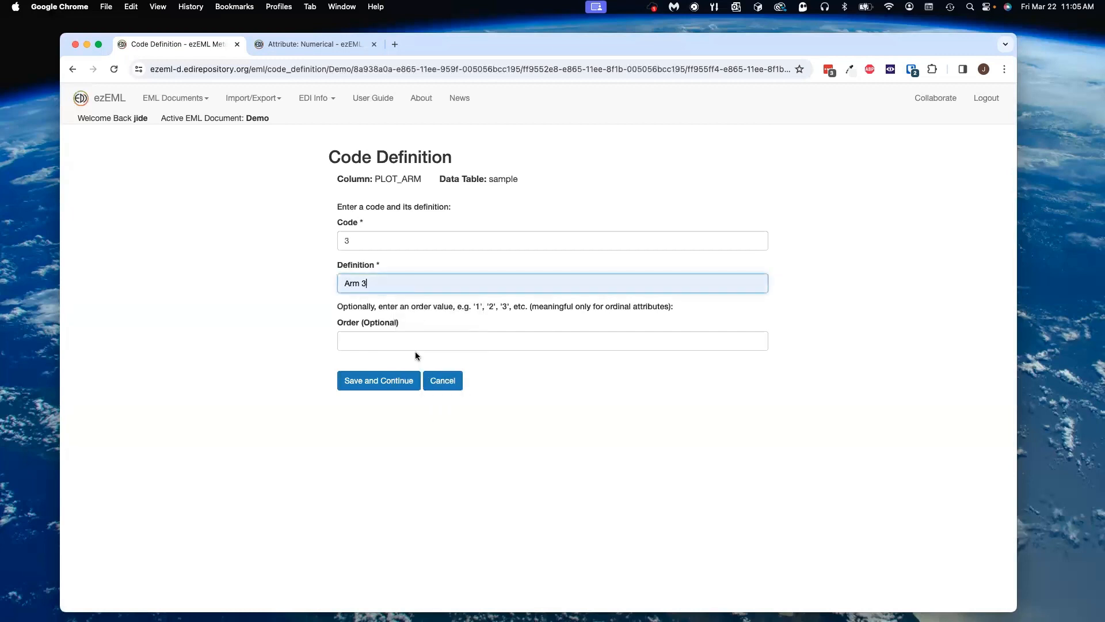
left_click(396, 387)
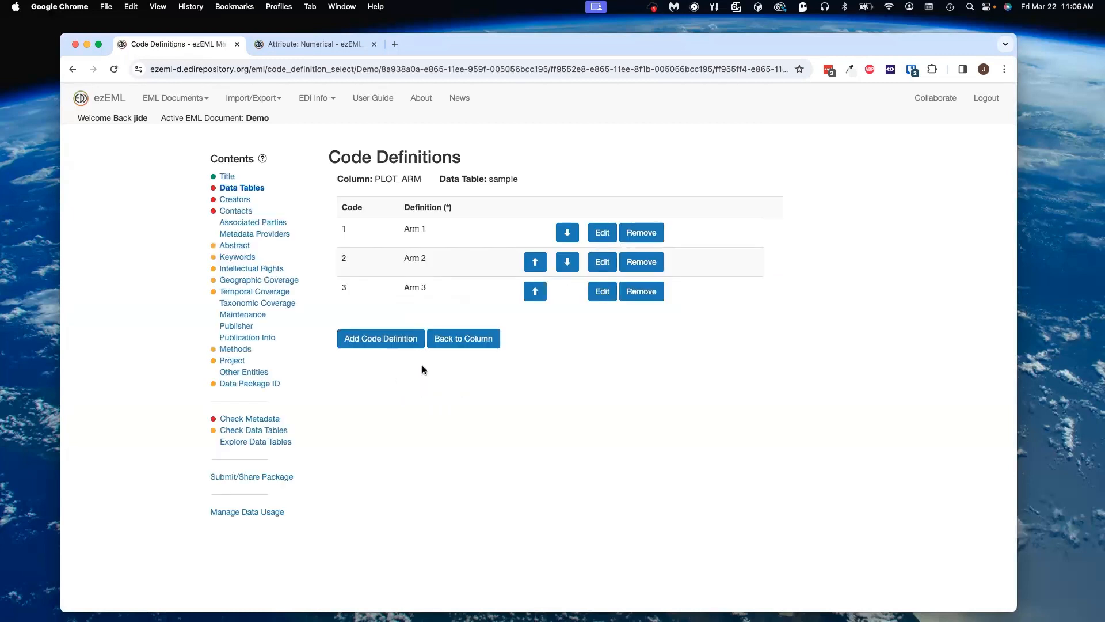
Step: Return to the PLOT_ARM column and save and continue to the columns list
left_click(447, 344)
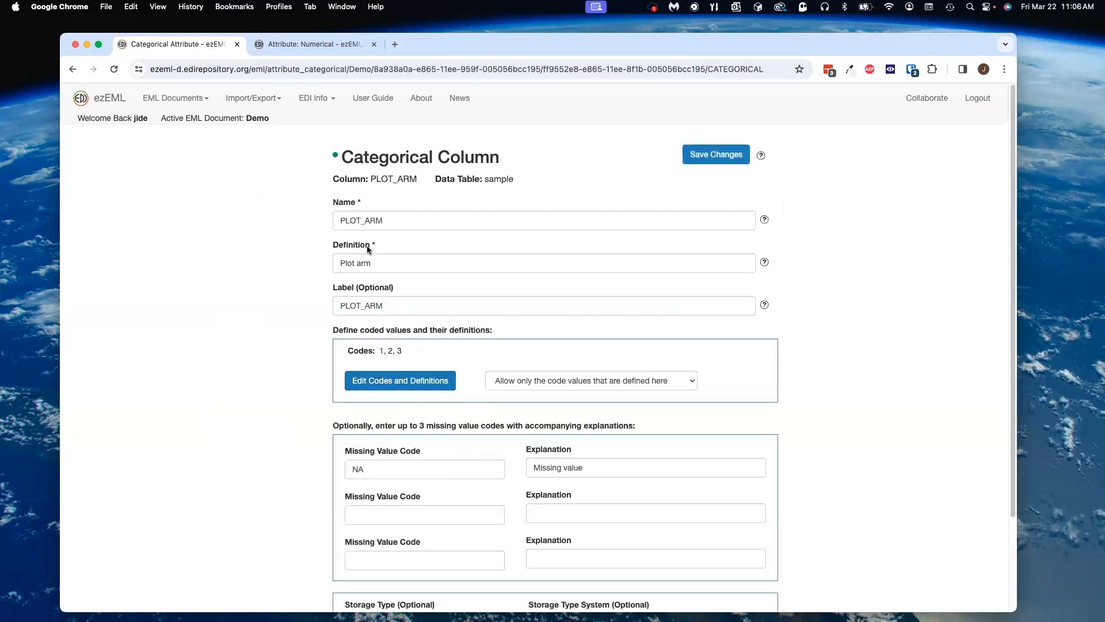
scroll(396, 568, "down", 5)
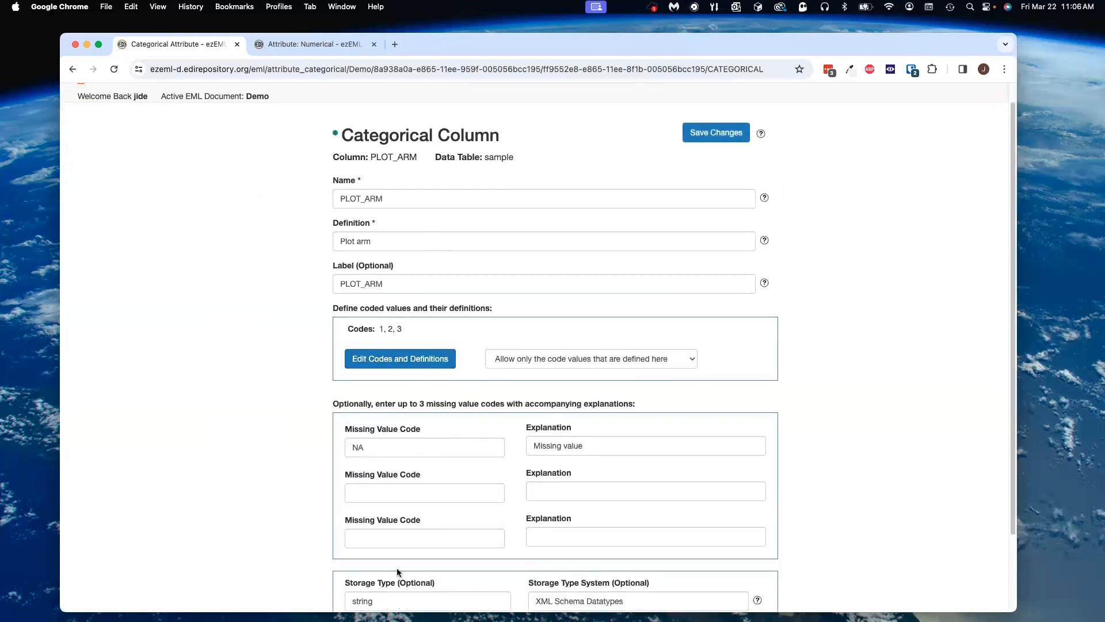
left_click(388, 568)
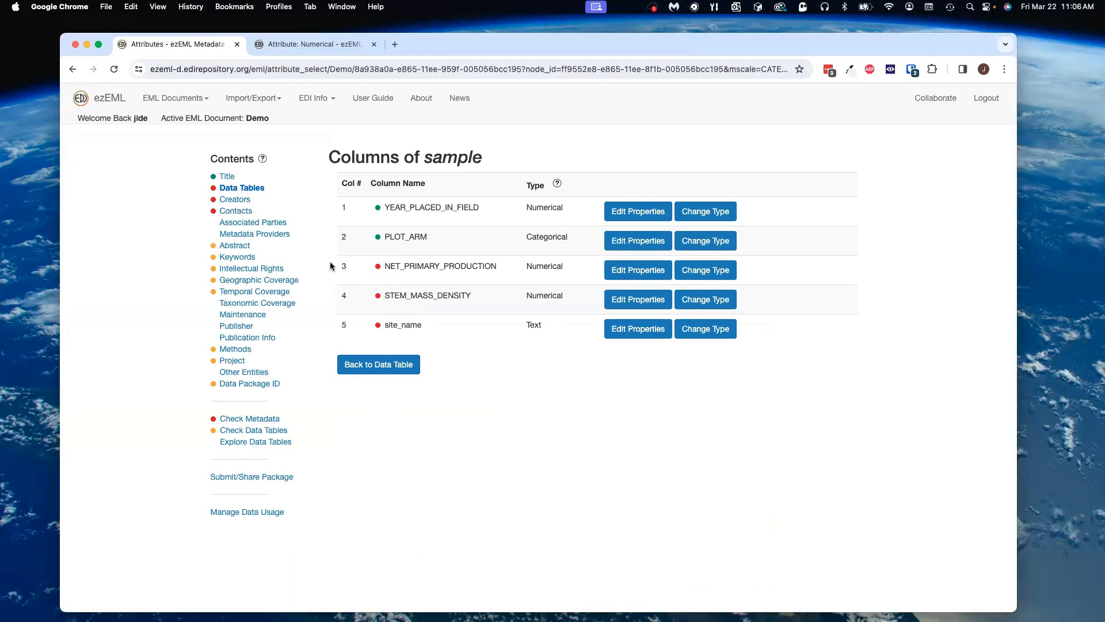
Step: Go back to the sample data table and save and continue to the Data Tables list
left_click(341, 366)
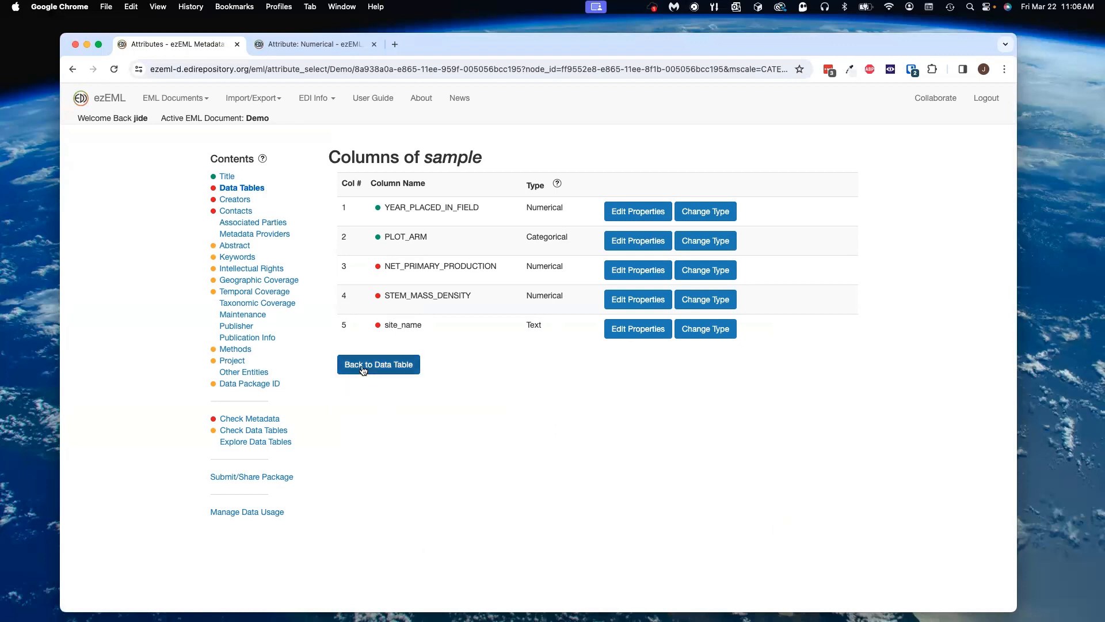
scroll(460, 478, "down", 1)
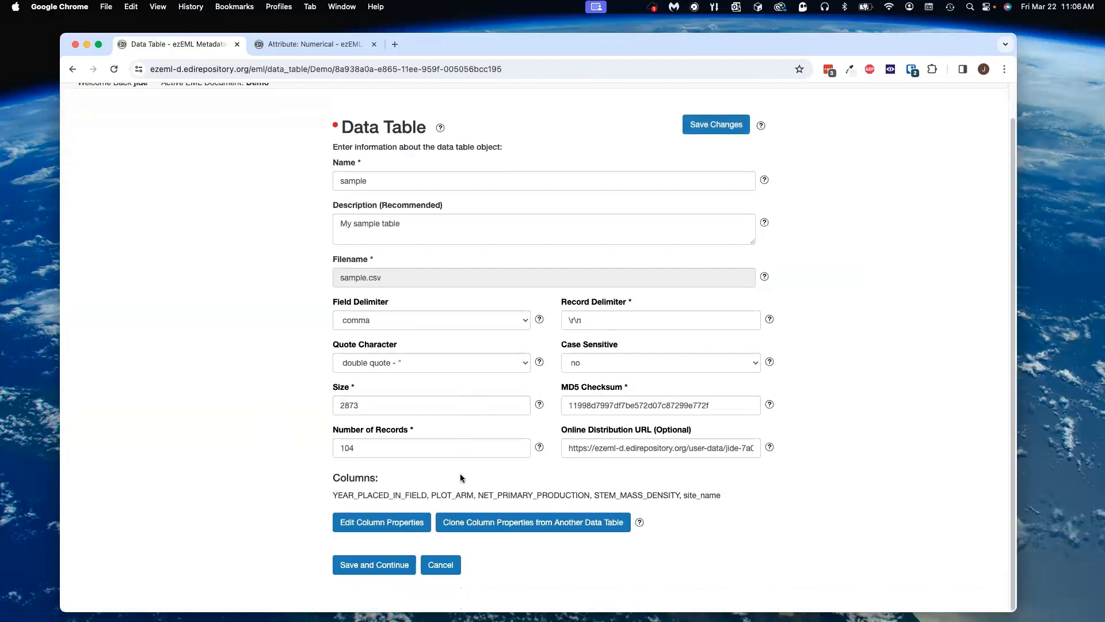
left_click(412, 567)
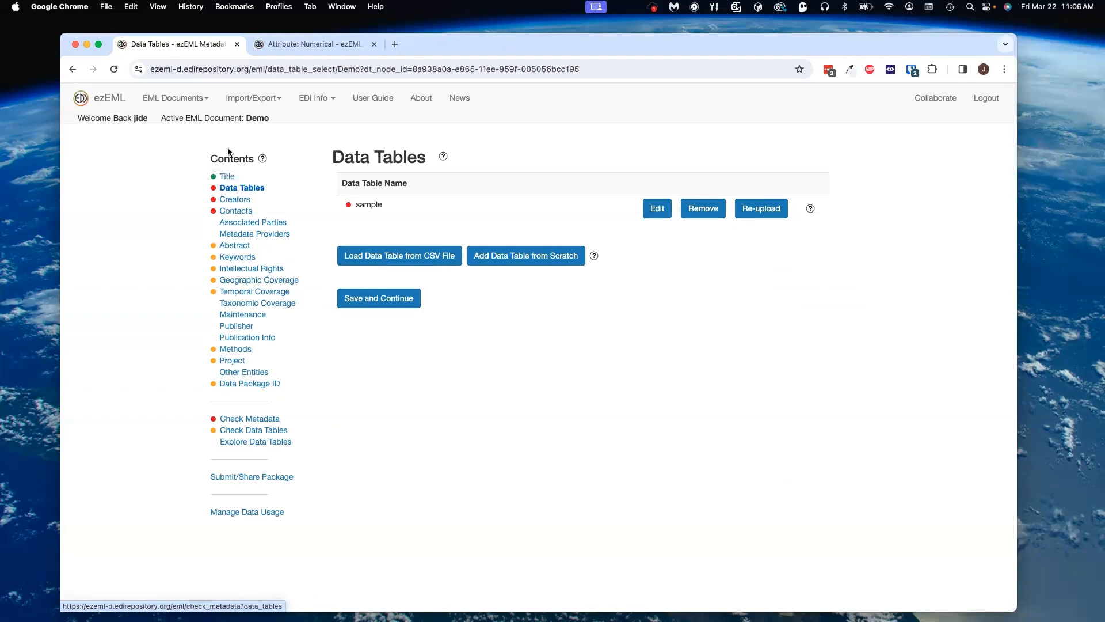
Step: Open the Data Tables badge's Check Metadata results, review the remaining issues, and go to the Creators section
left_click(214, 189)
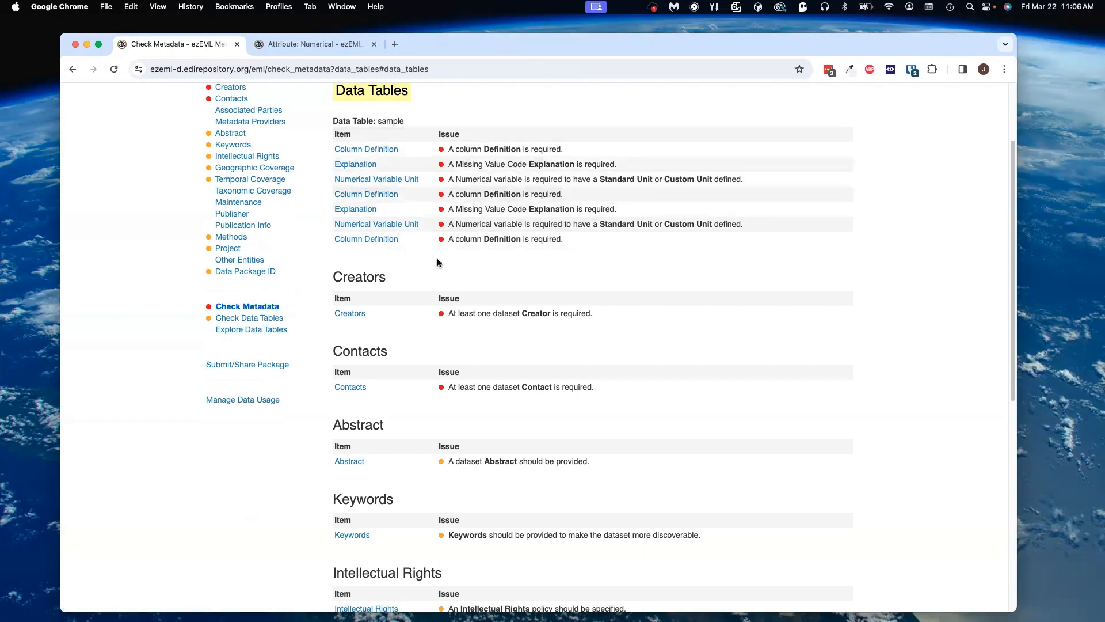
scroll(294, 190, "up", 1)
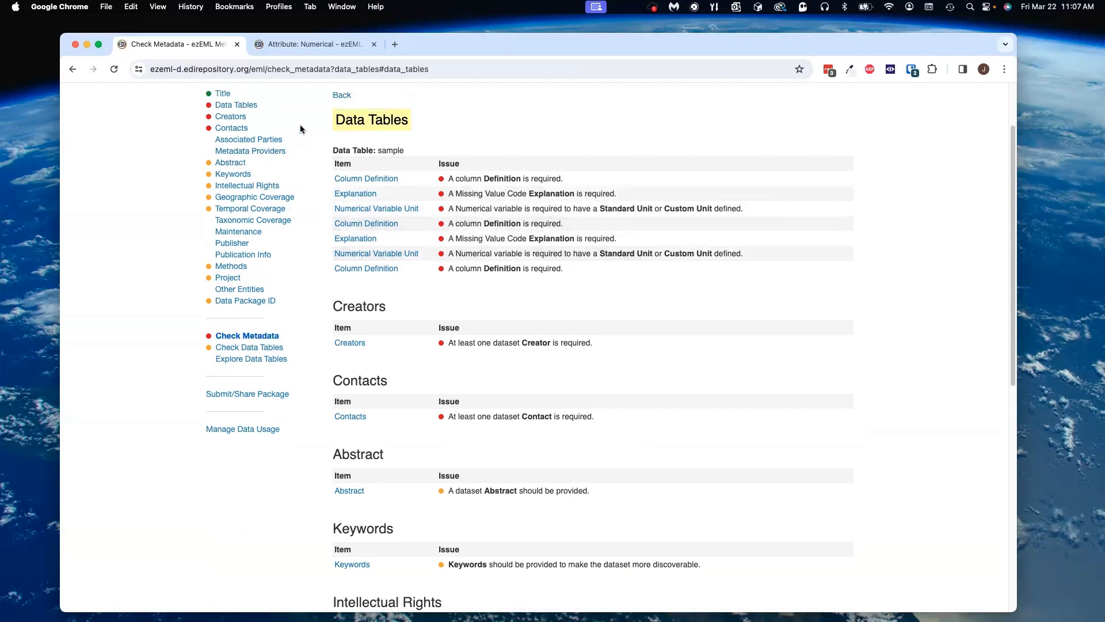
scroll(306, 161, "up", 2)
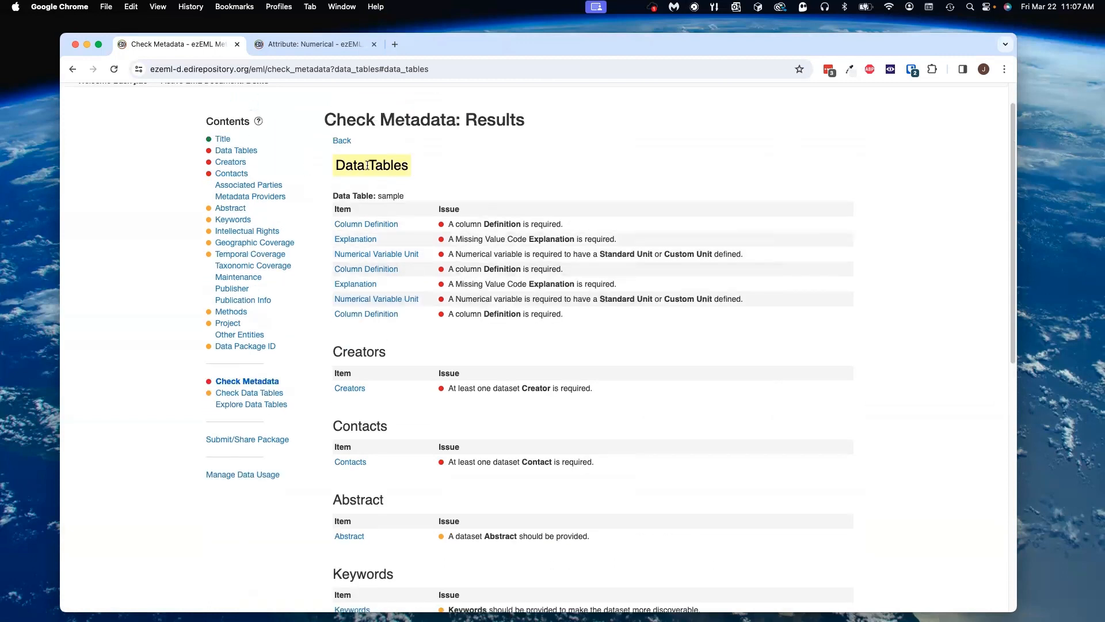
left_click(244, 153)
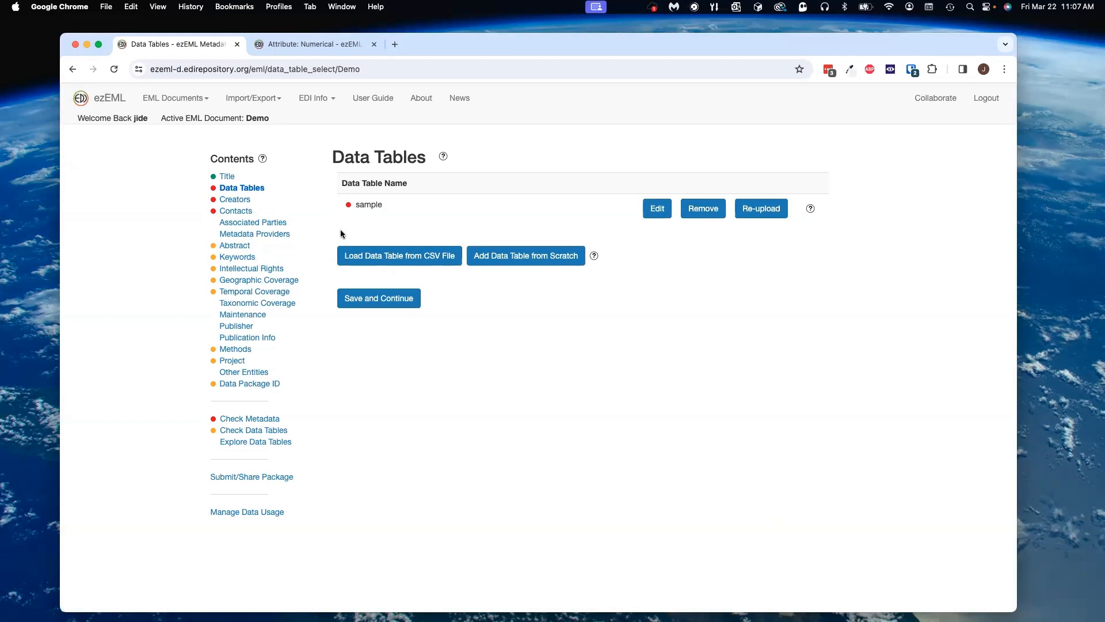
left_click(233, 200)
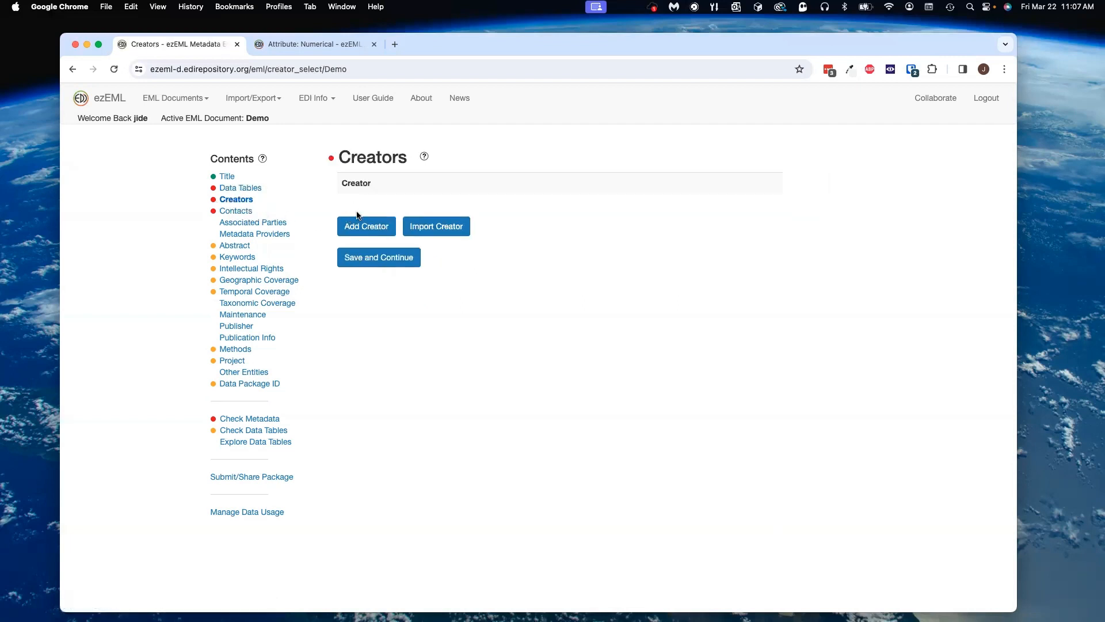
Step: Check the Creators errors, then add a creator with last name Darwin and first name Charles, and save and continue
left_click(331, 159)
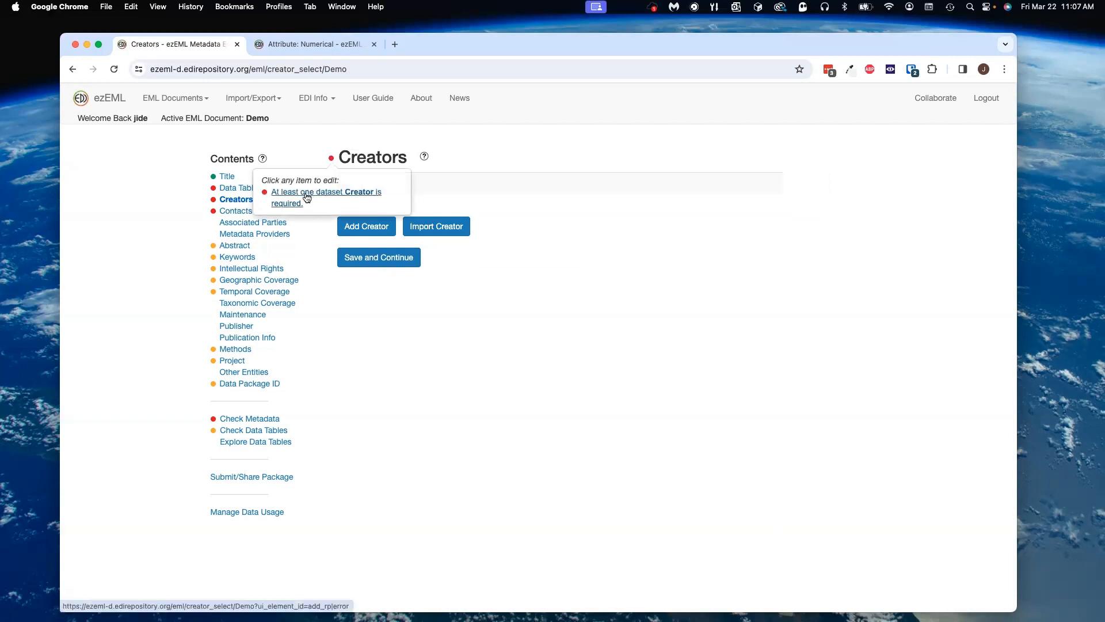
left_click(362, 226)
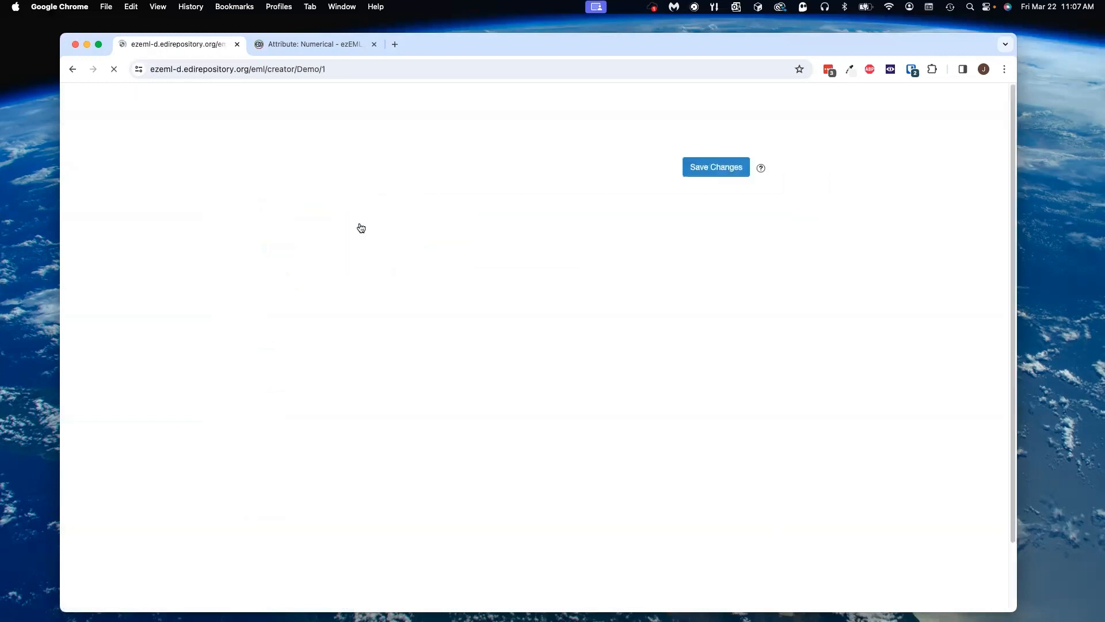
left_click(415, 225)
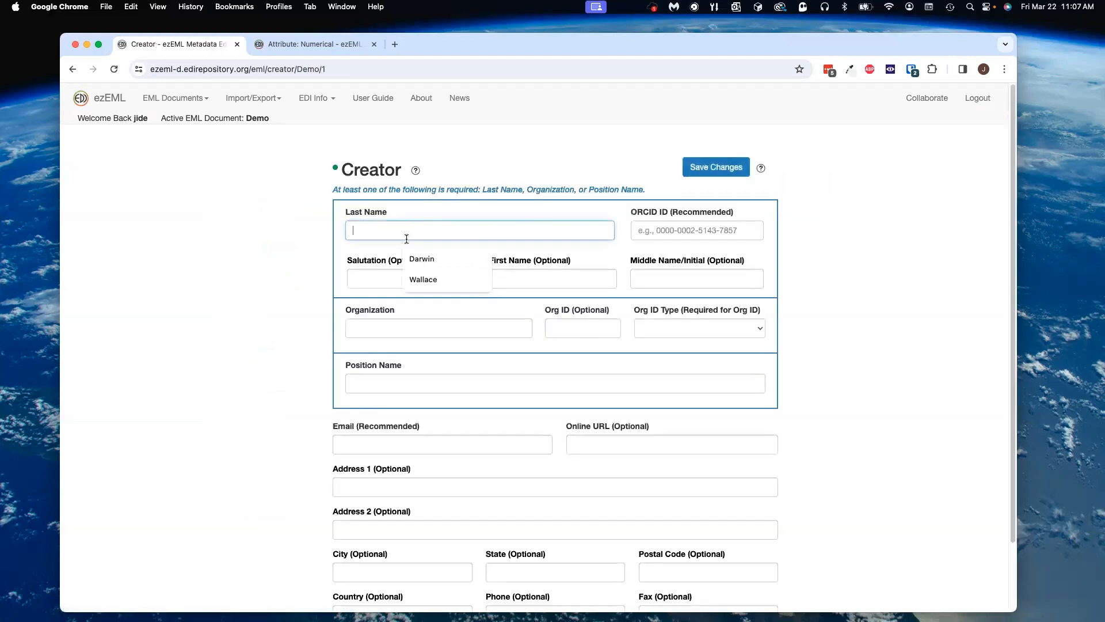
left_click(428, 258)
left_click(502, 276)
left_click(554, 307)
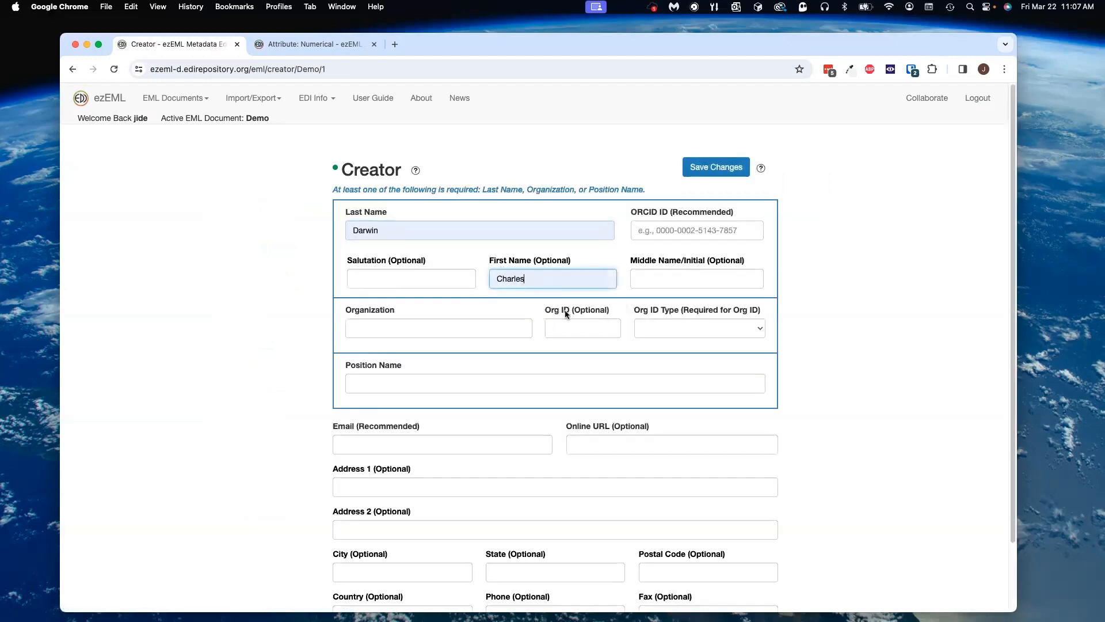
scroll(572, 345, "down", 2)
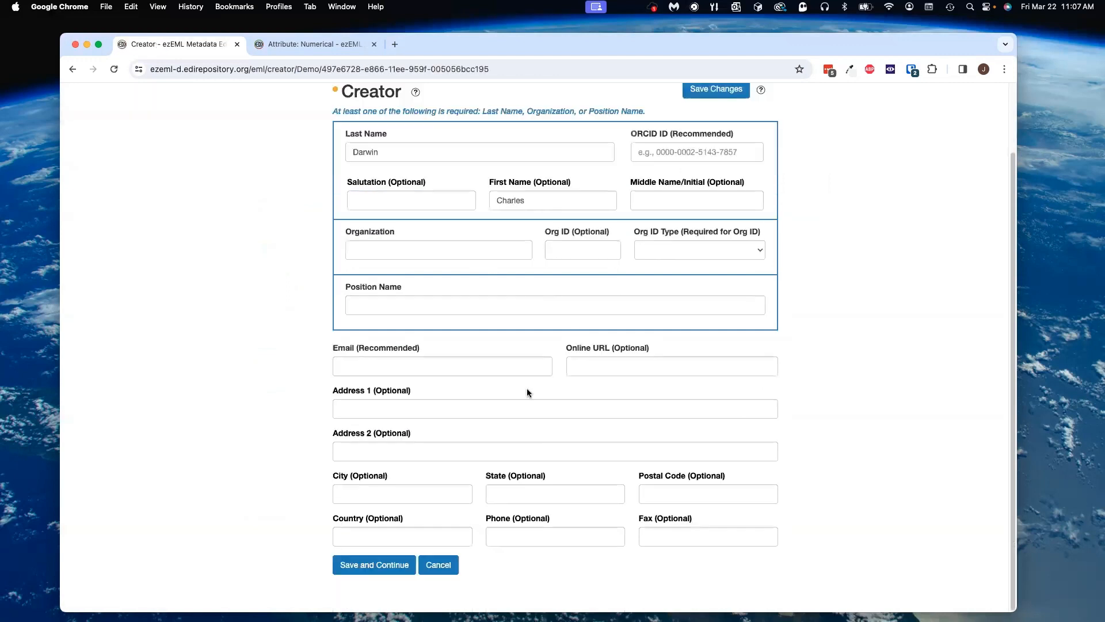
left_click(385, 566)
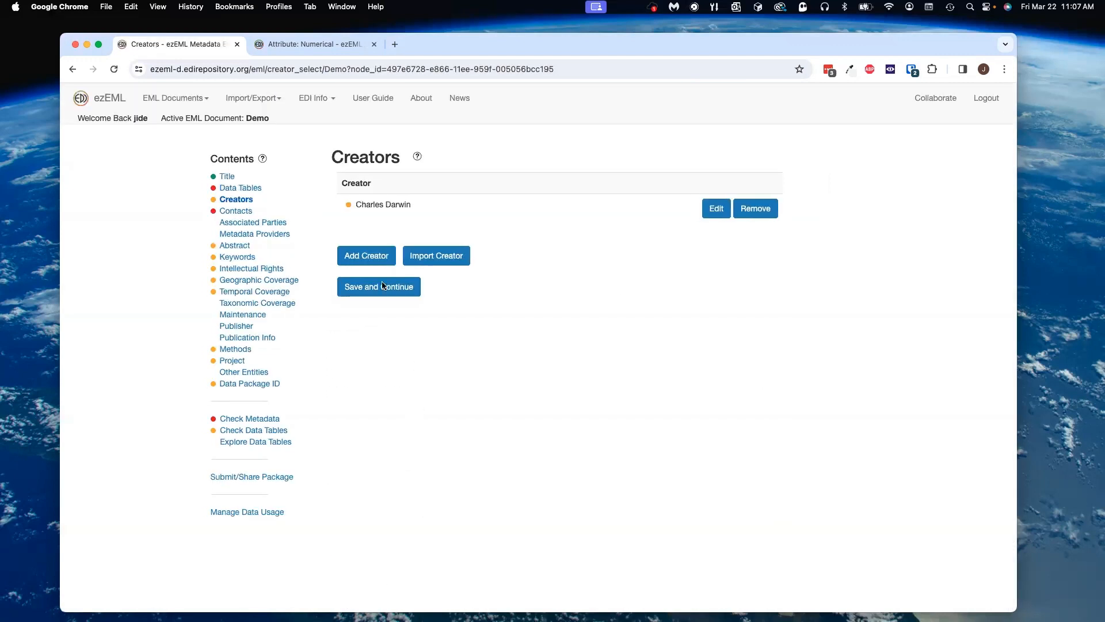
Step: Open the creator's ORCID warning and enter an ORCID ID for Charles Darwin, then save the changes
left_click(349, 205)
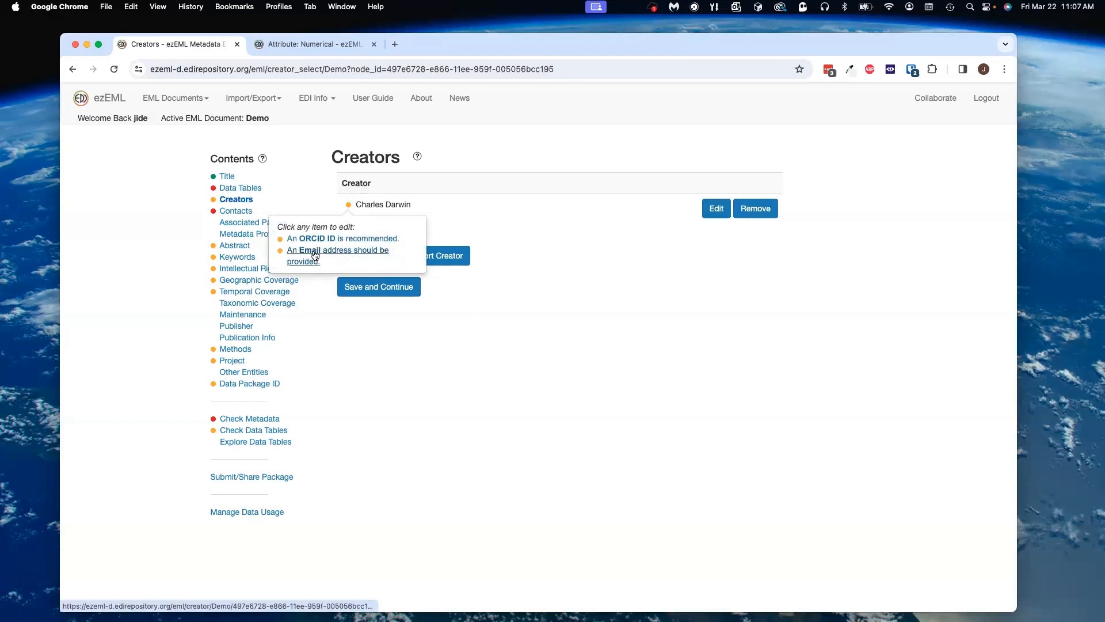
left_click(343, 240)
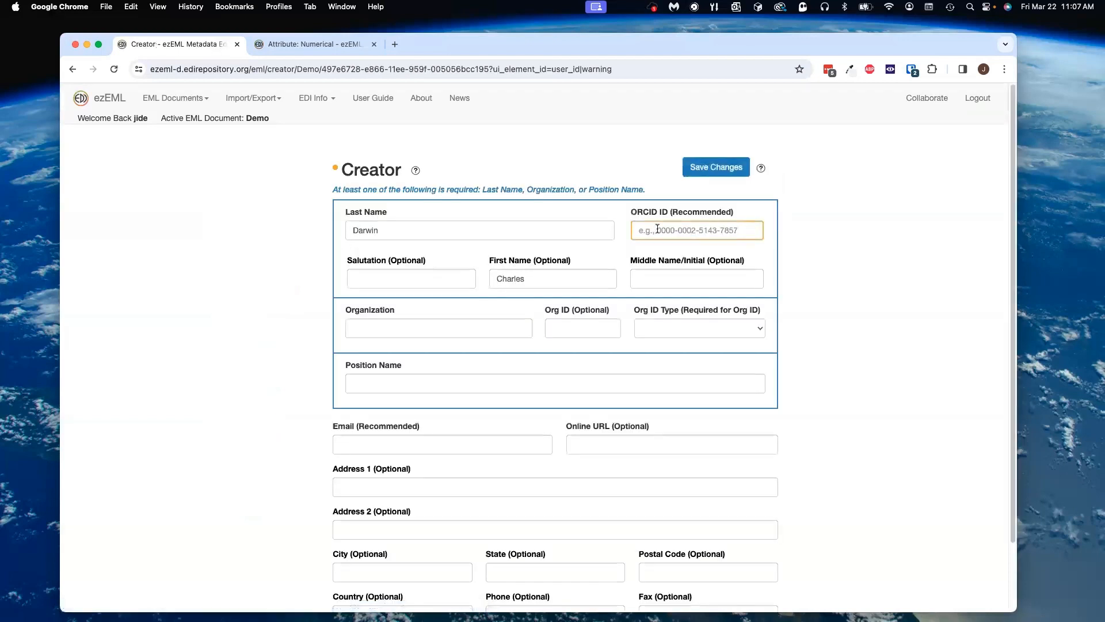
left_click(694, 231)
left_click(712, 255)
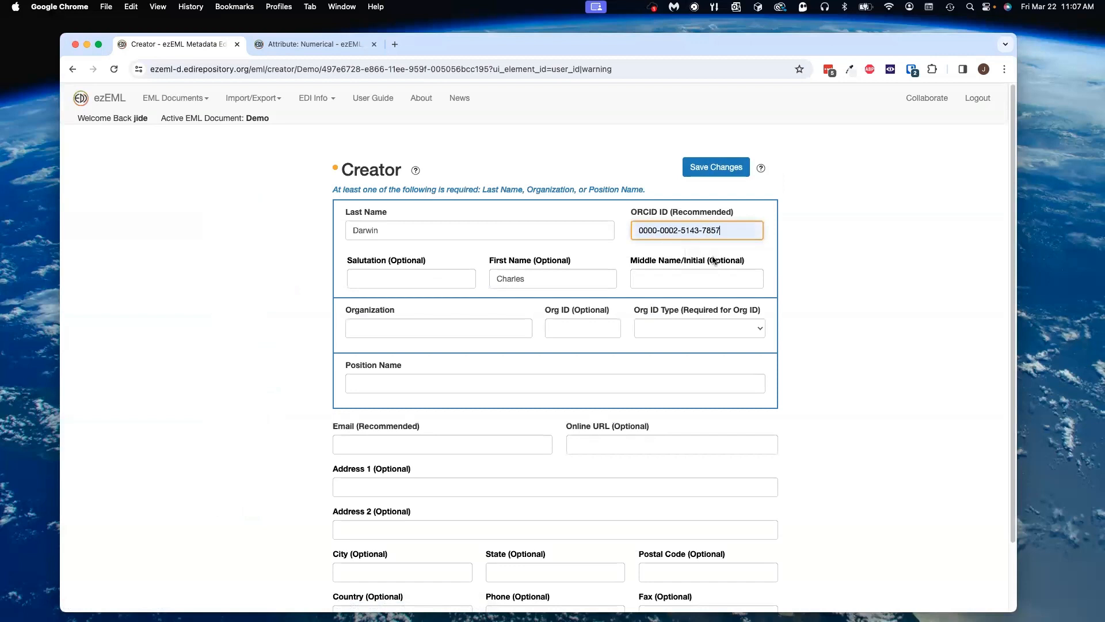
left_click(719, 168)
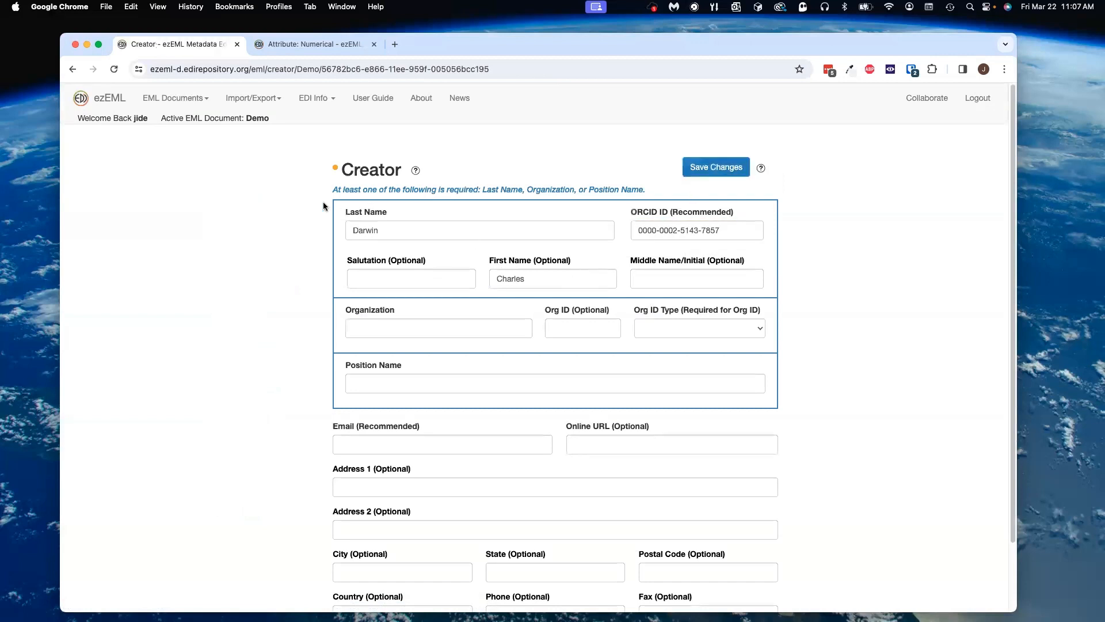
Step: Open the creator's Email warning, fill in the creator's e-mail address, and save and continue
left_click(336, 169)
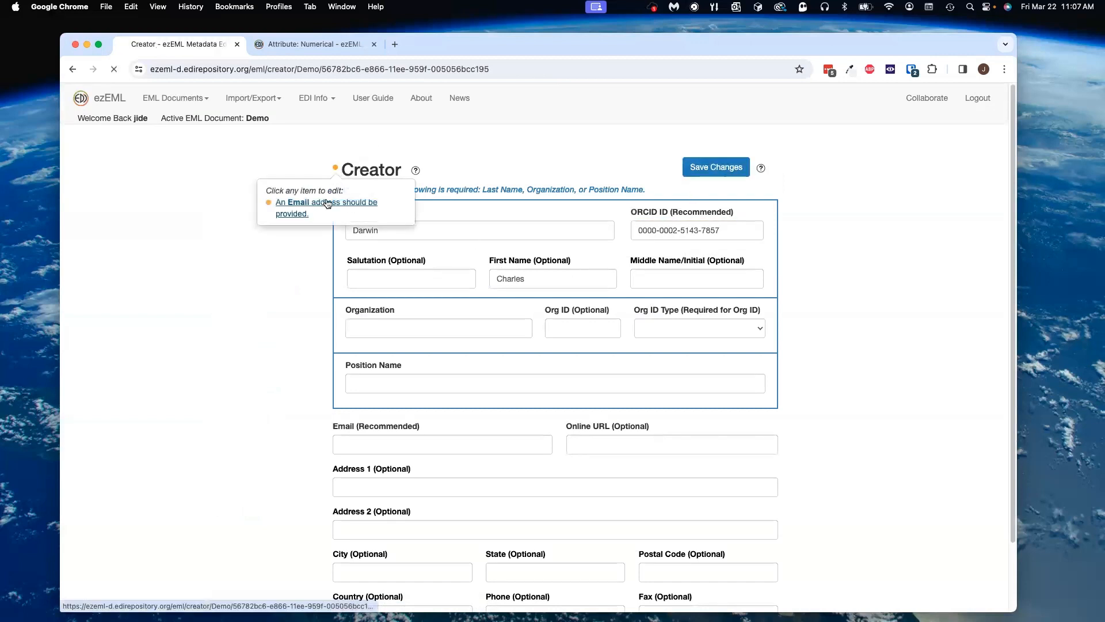
left_click(327, 204)
left_click(388, 367)
left_click(419, 393)
left_click(379, 574)
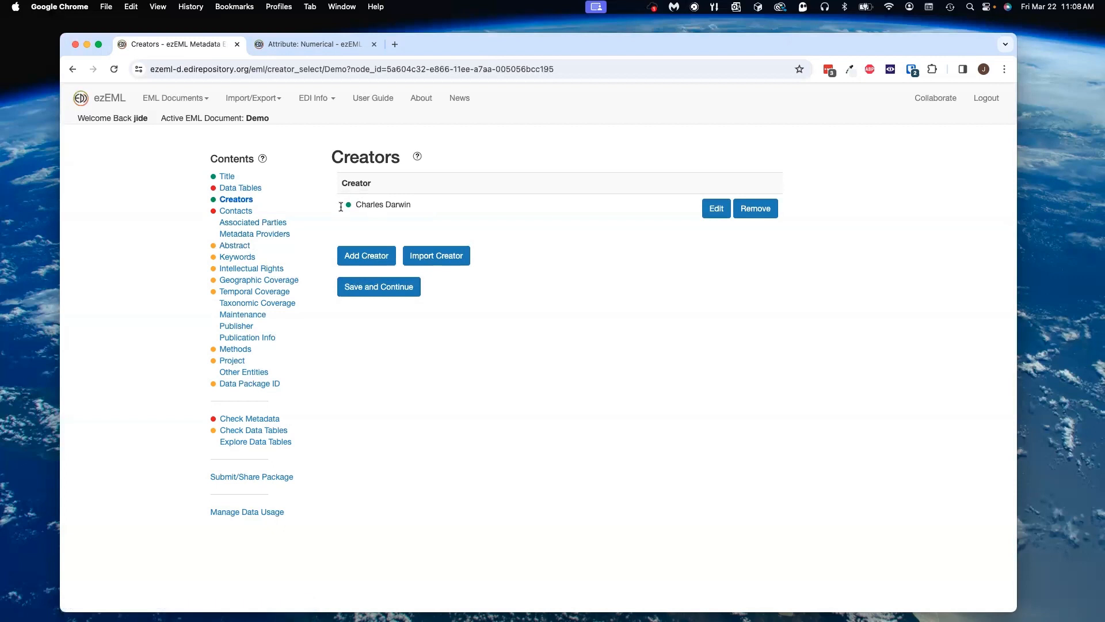
Step: Go to Contacts and add a contact with last name Wallace and first name Alfred Russel, saving the changes
left_click(233, 212)
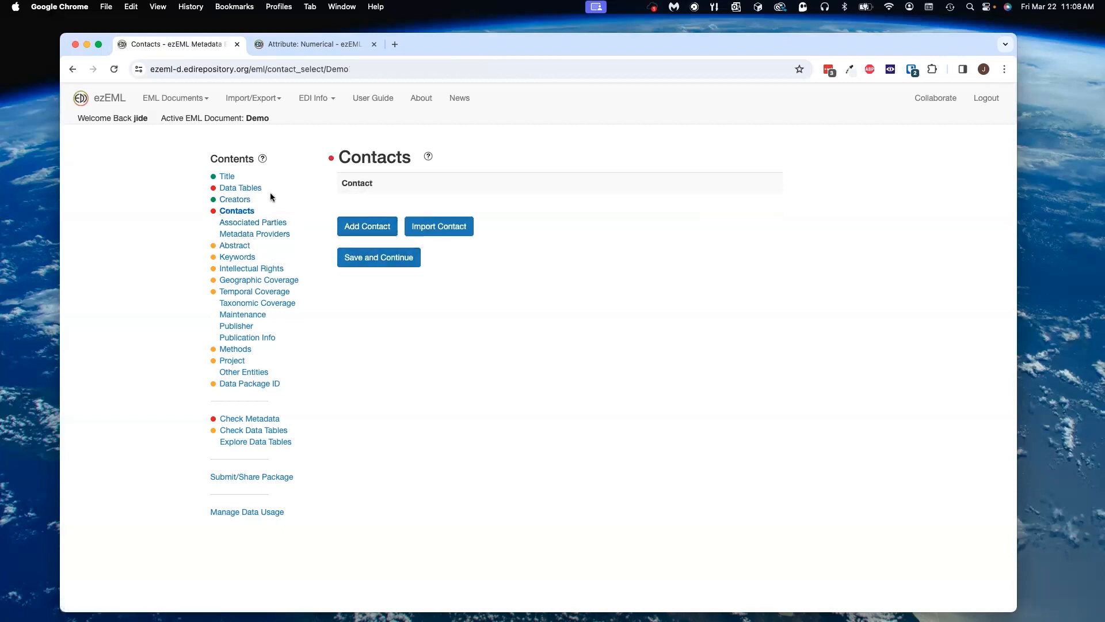
left_click(331, 157)
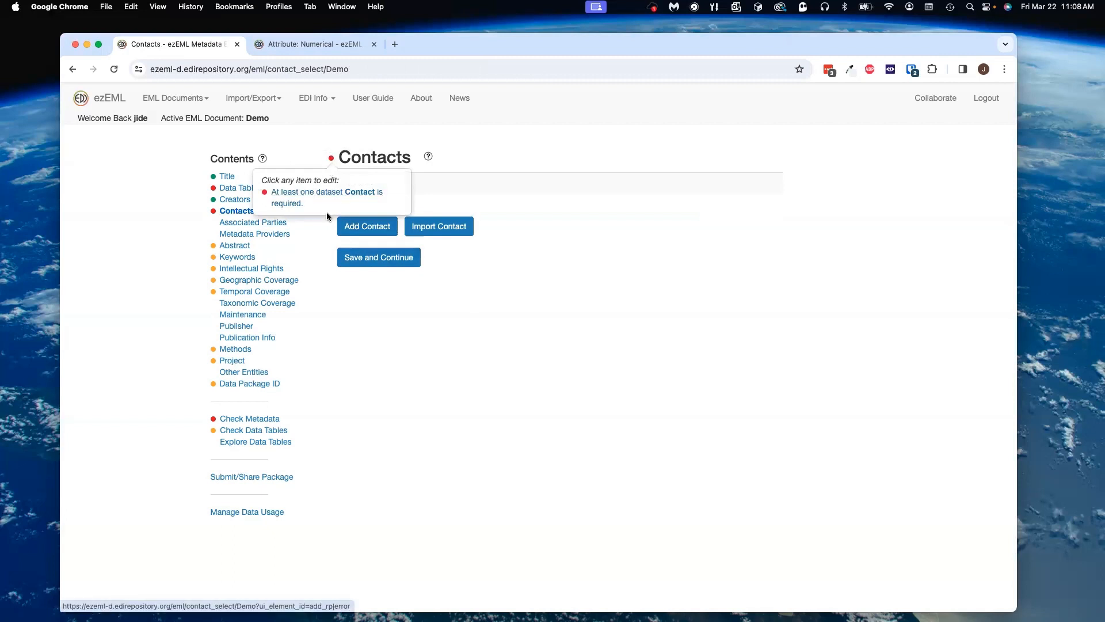
left_click(368, 227)
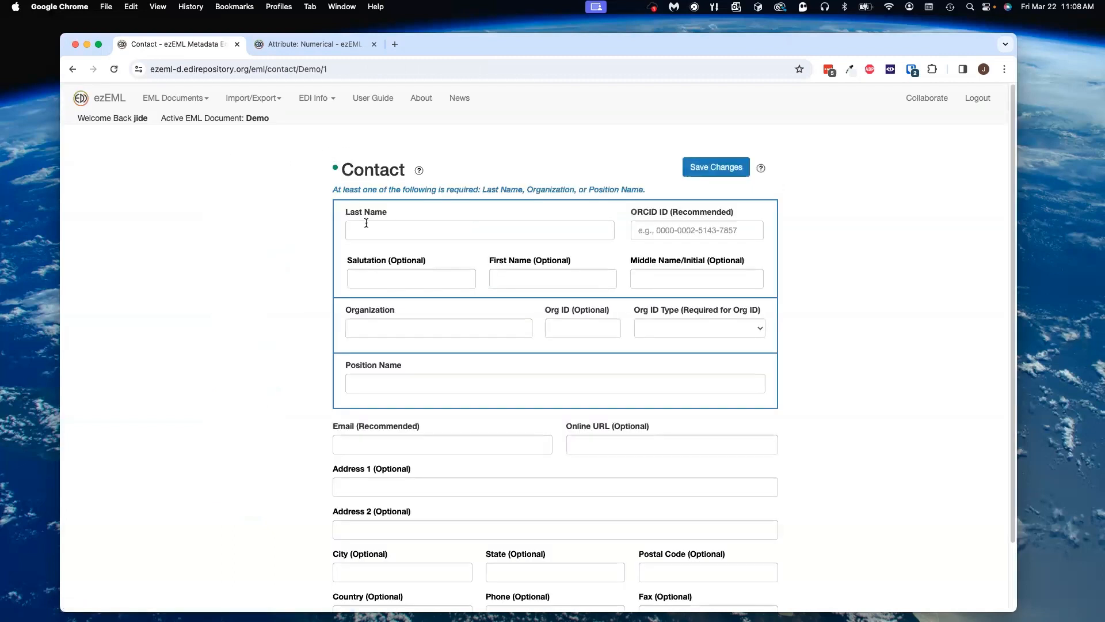
left_click(399, 226)
left_click(417, 279)
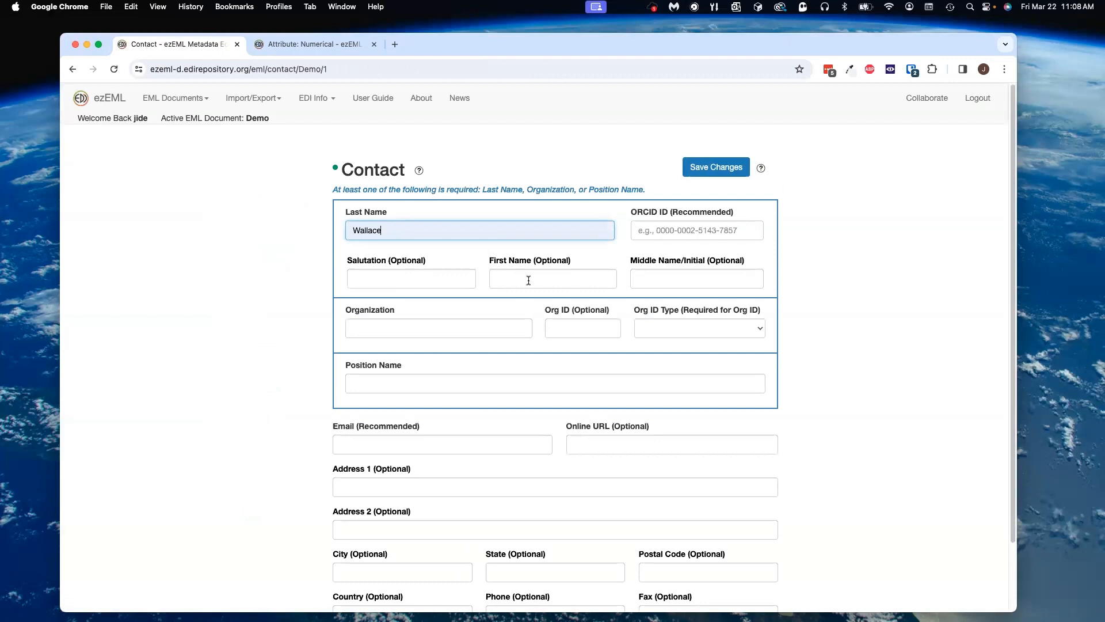
left_click(526, 279)
left_click(560, 328)
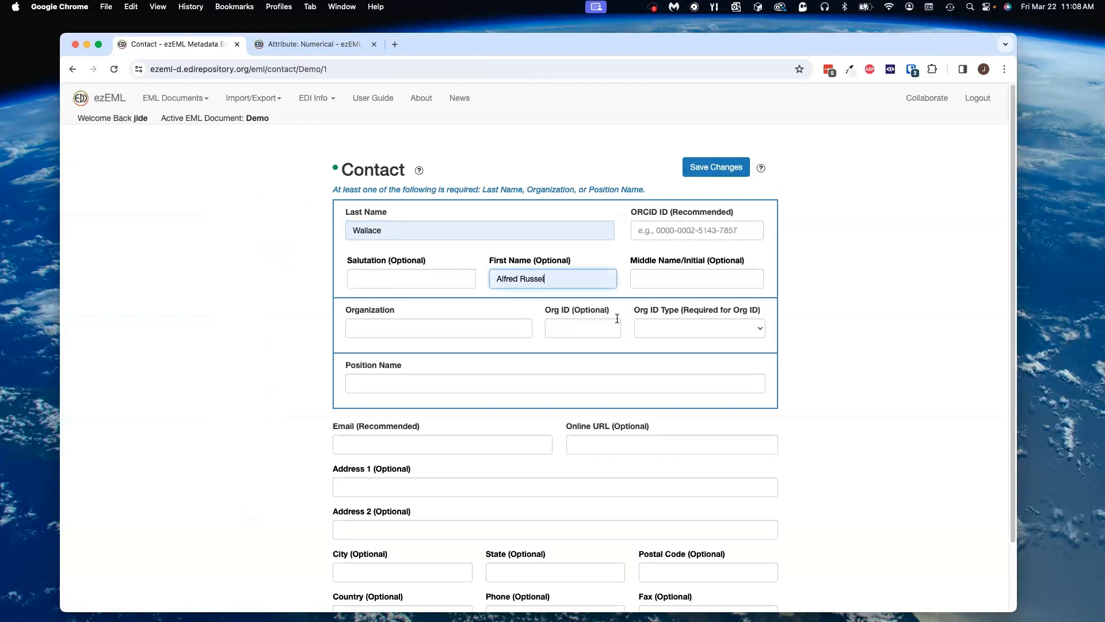
scroll(408, 540, "down", 1)
left_click(704, 152)
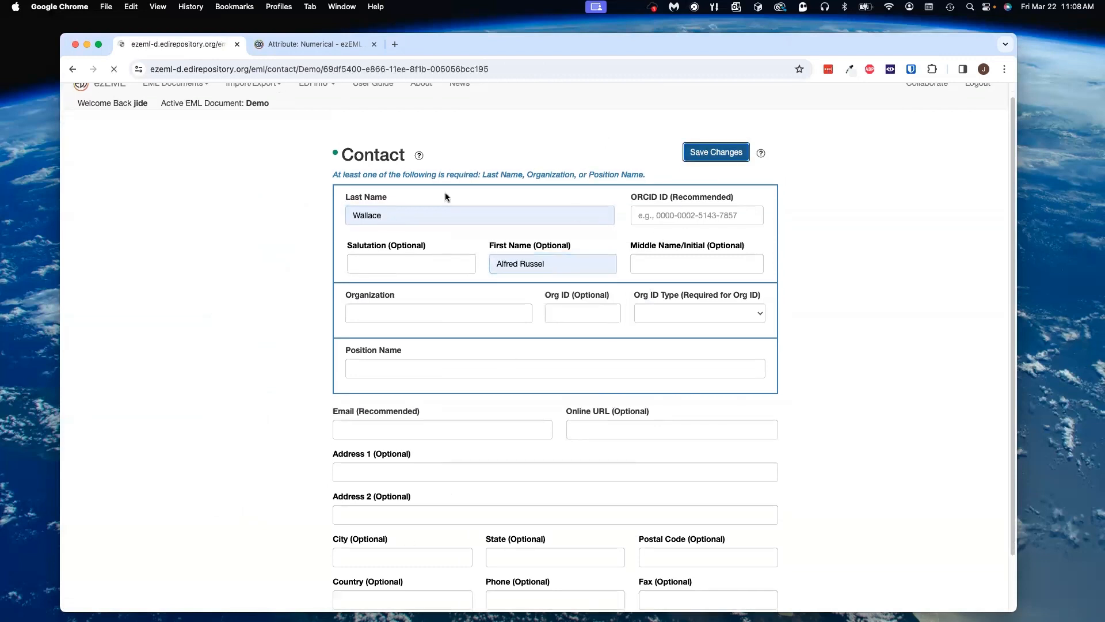
Step: Open the contact's ORCID warning and enter an ORCID ID for Alfred Russel Wallace, then save the changes
left_click(336, 168)
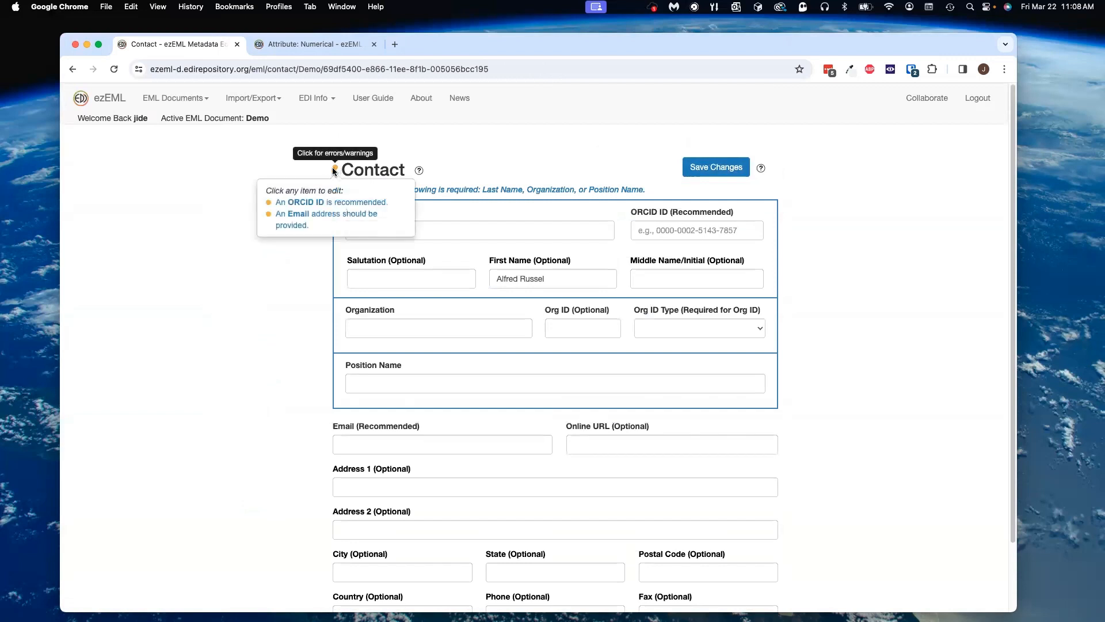
left_click(318, 204)
left_click(728, 228)
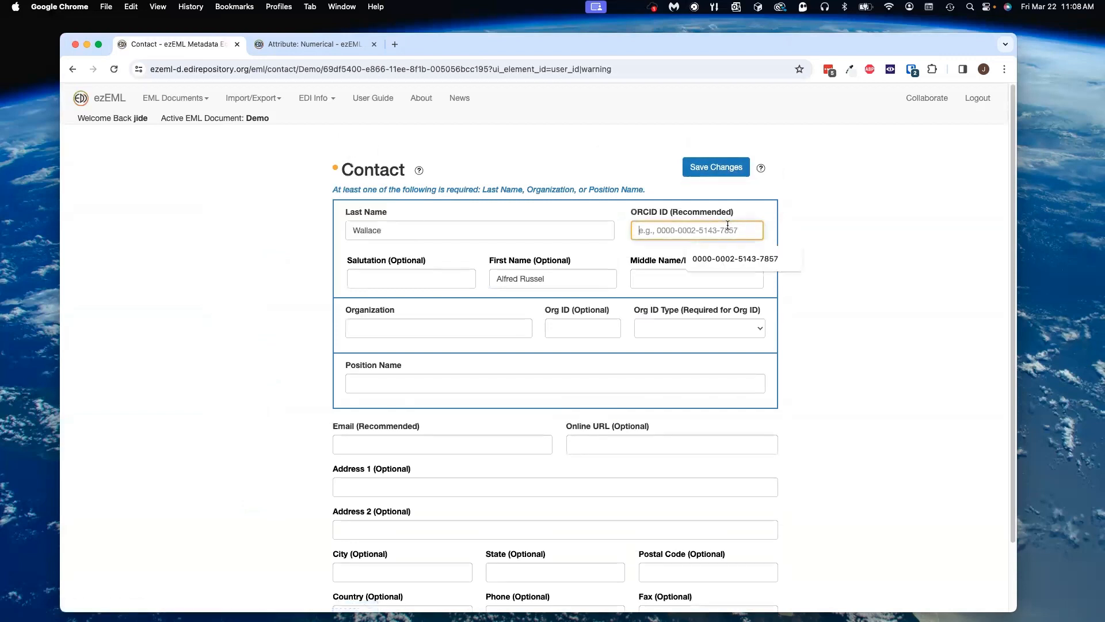
left_click(750, 260)
left_click(716, 167)
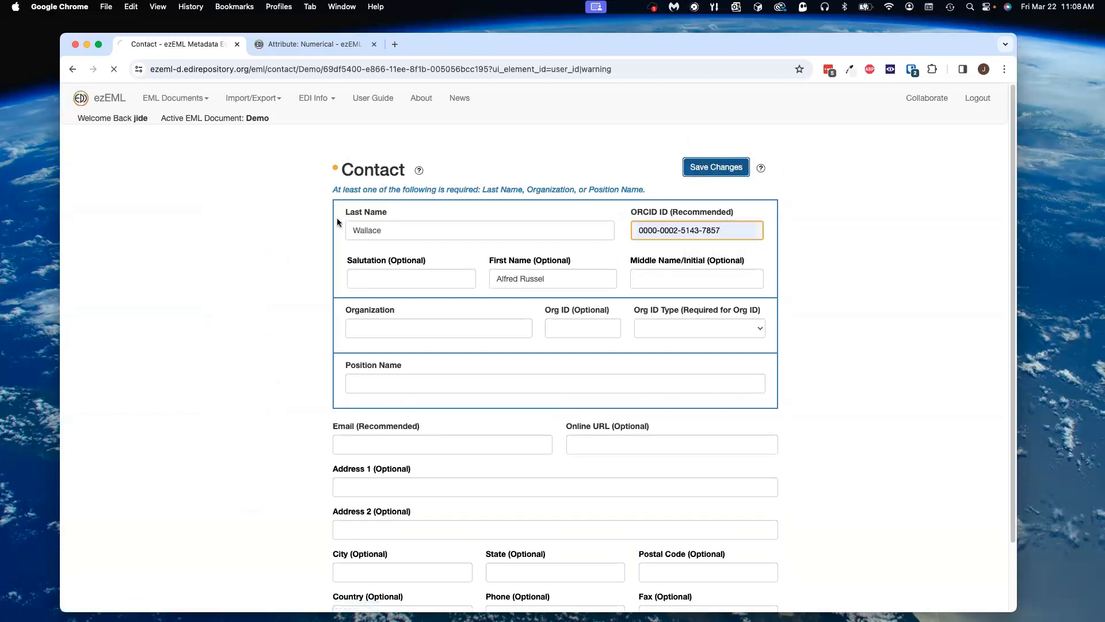
Step: Open the contact's Email warning, fill in the contact's e-mail address, and save and continue
left_click(344, 210)
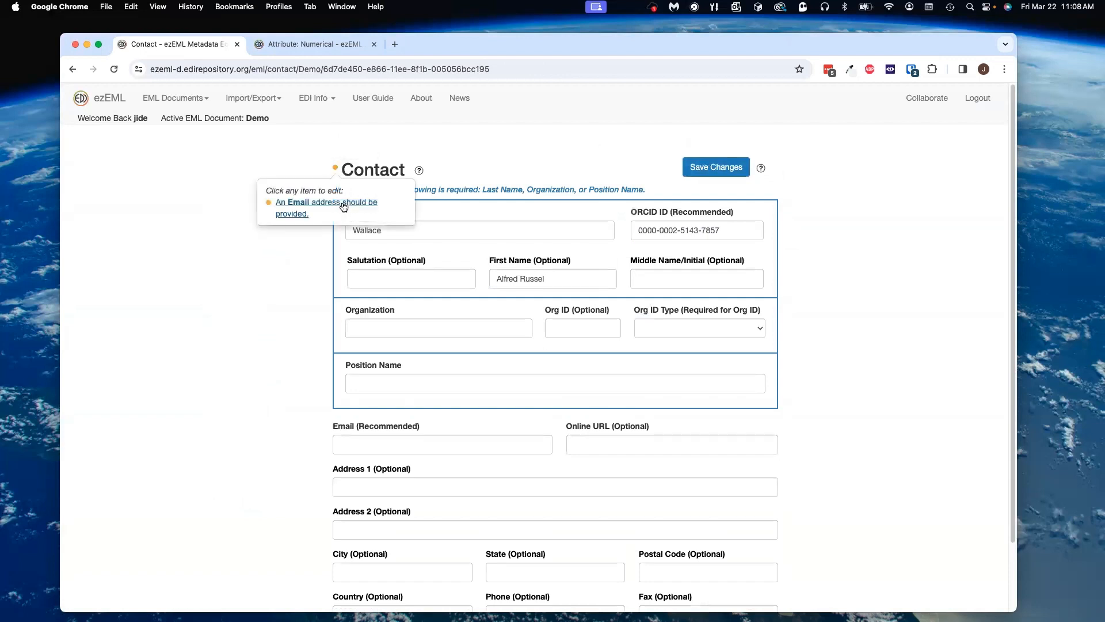
left_click(412, 395)
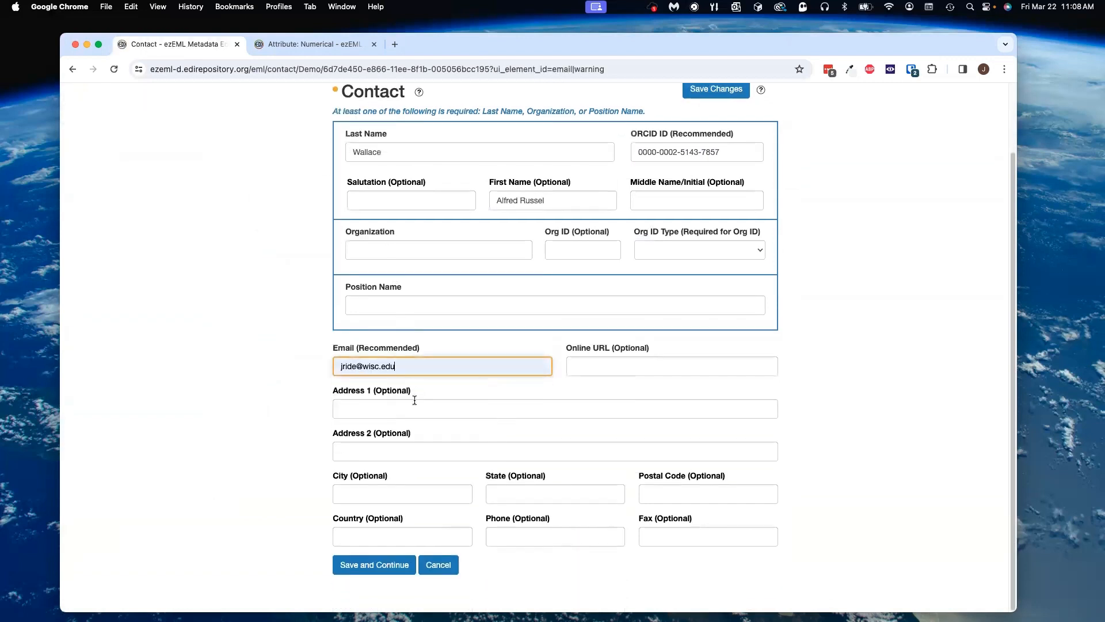
left_click(375, 564)
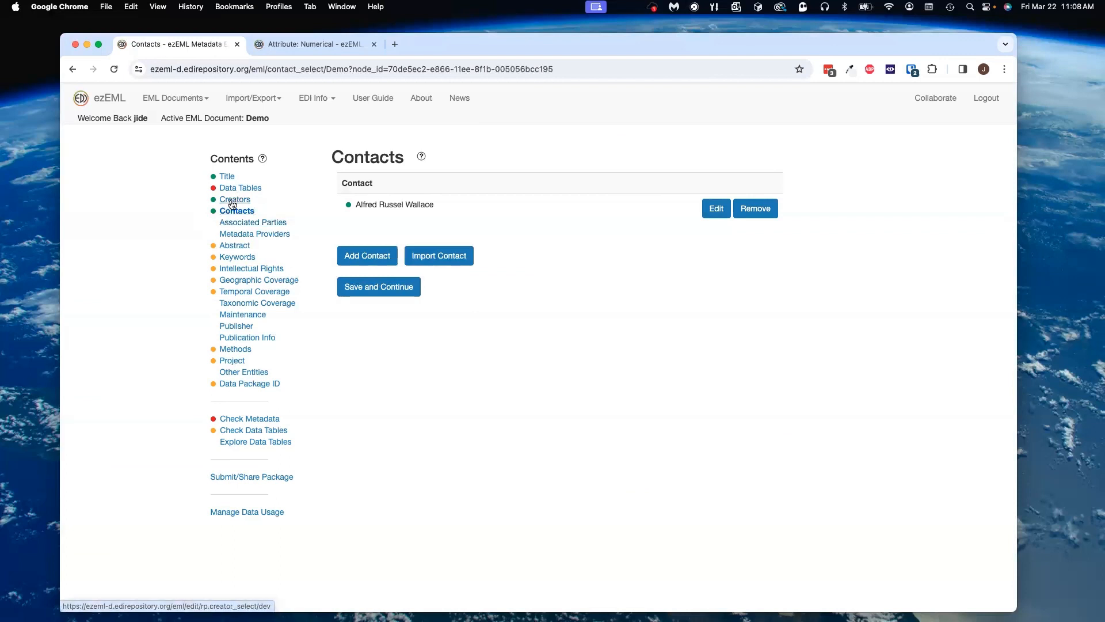
Step: Add a second contact with last name Darwin and first name Charles, save the changes, and continue to Contacts
left_click(369, 261)
left_click(406, 234)
left_click(408, 256)
left_click(533, 277)
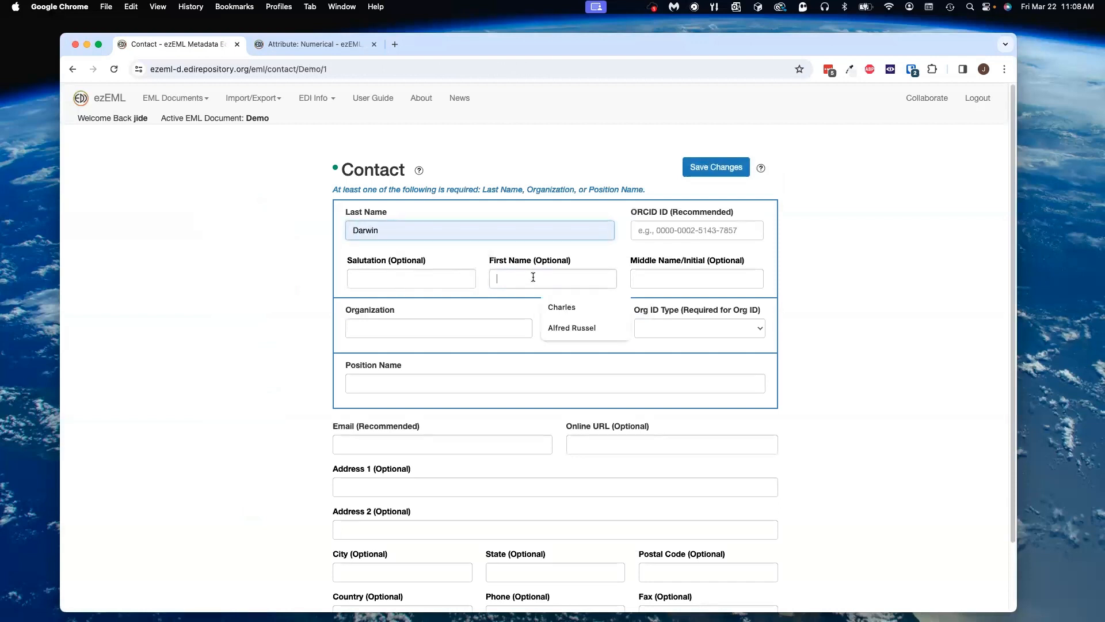
left_click(561, 306)
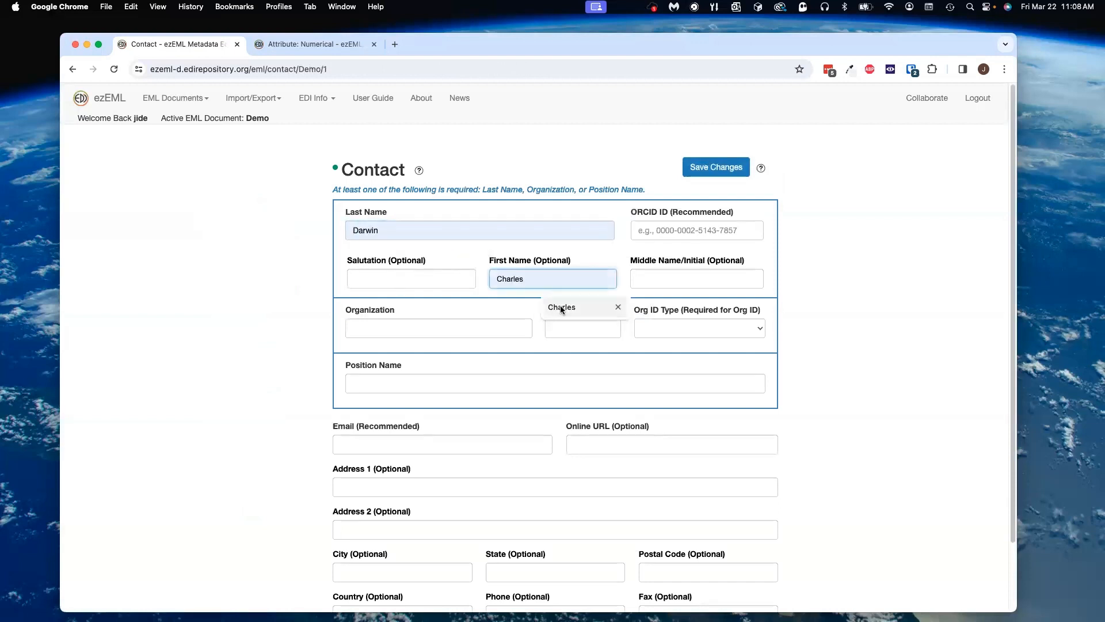
left_click(705, 169)
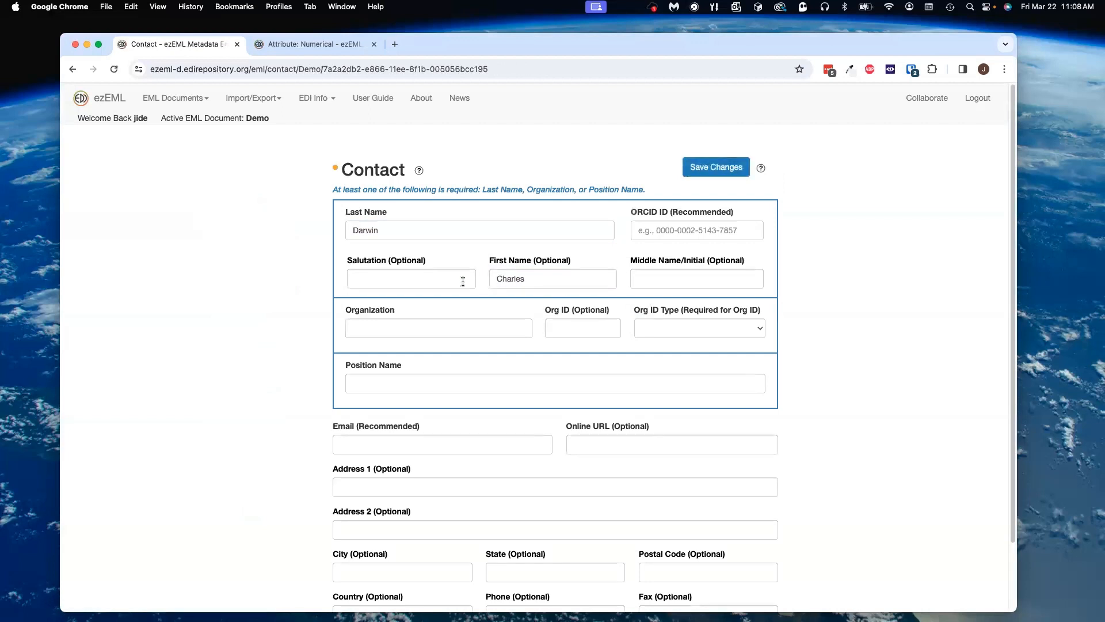
scroll(548, 379, "down", 3)
left_click(398, 566)
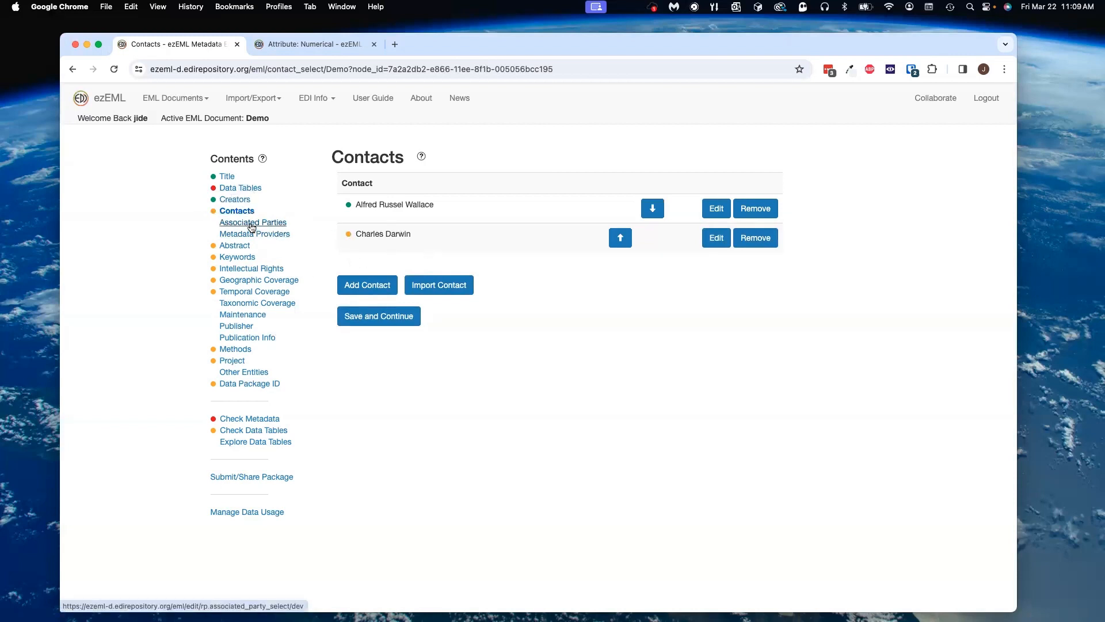
Step: Go to Associated Parties and add an associated party named Charles Darwin, then save and continue
left_click(251, 223)
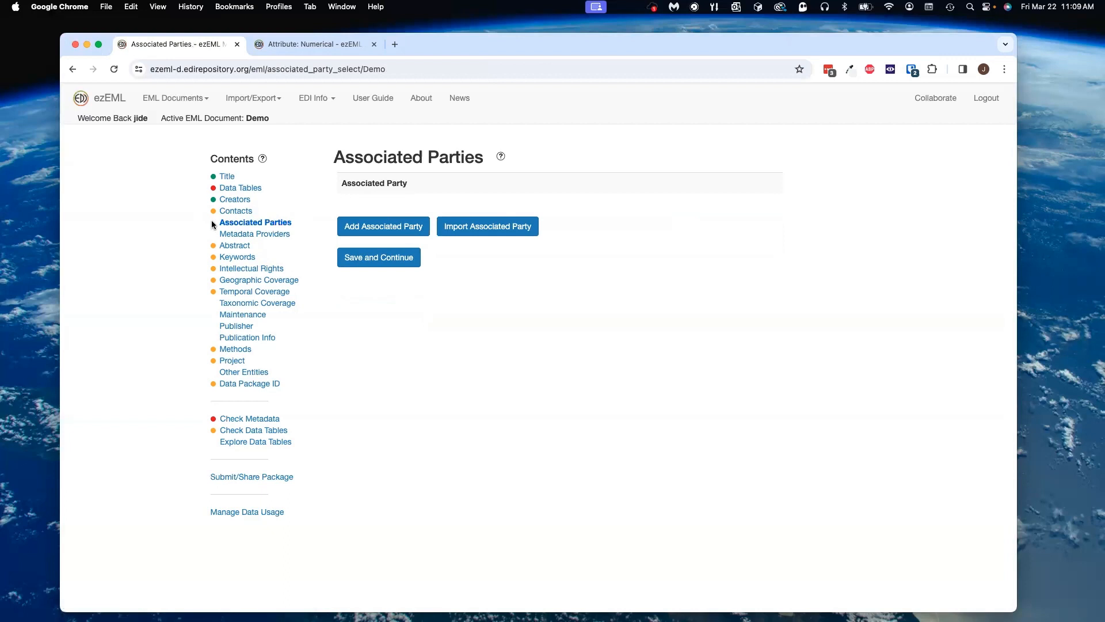
left_click(342, 231)
left_click(390, 230)
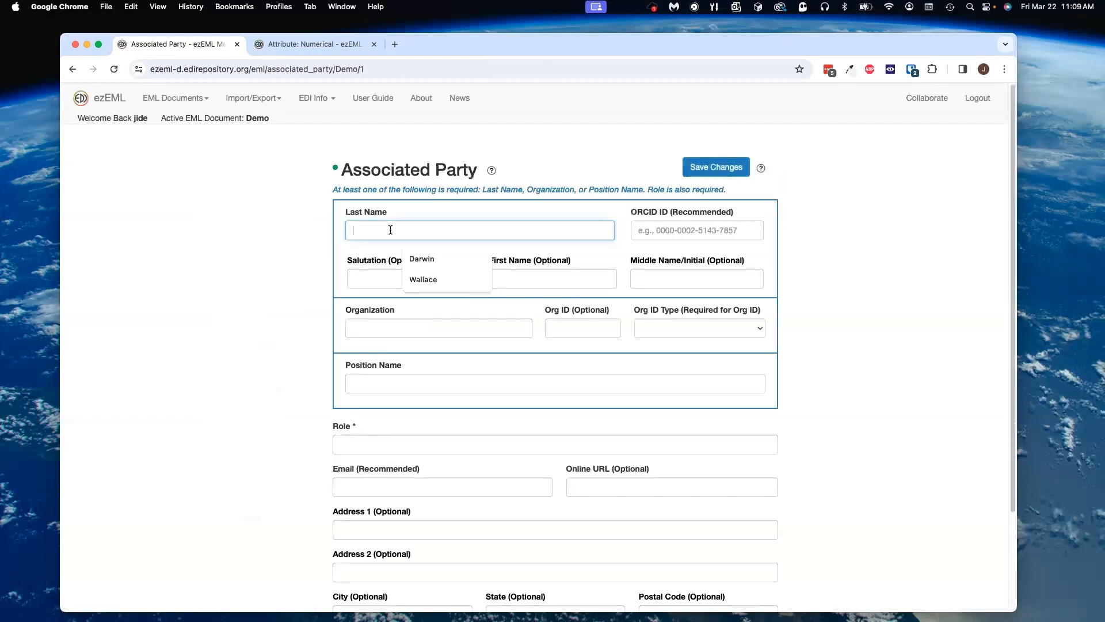
left_click(423, 259)
left_click(512, 276)
left_click(562, 308)
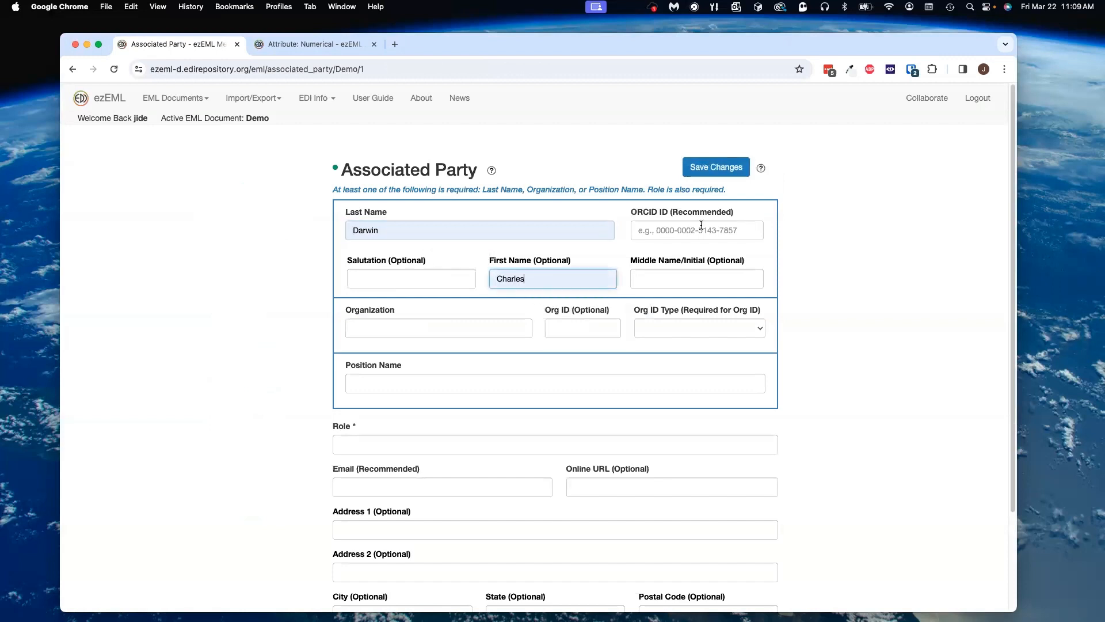
left_click(716, 167)
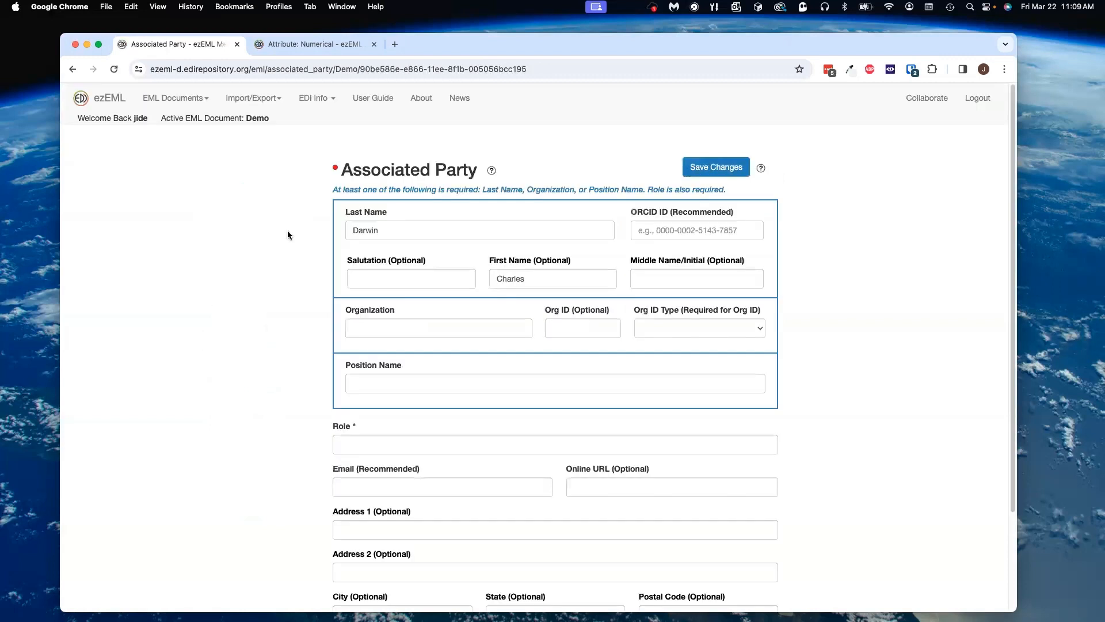
scroll(424, 259, "down", 3)
left_click(382, 564)
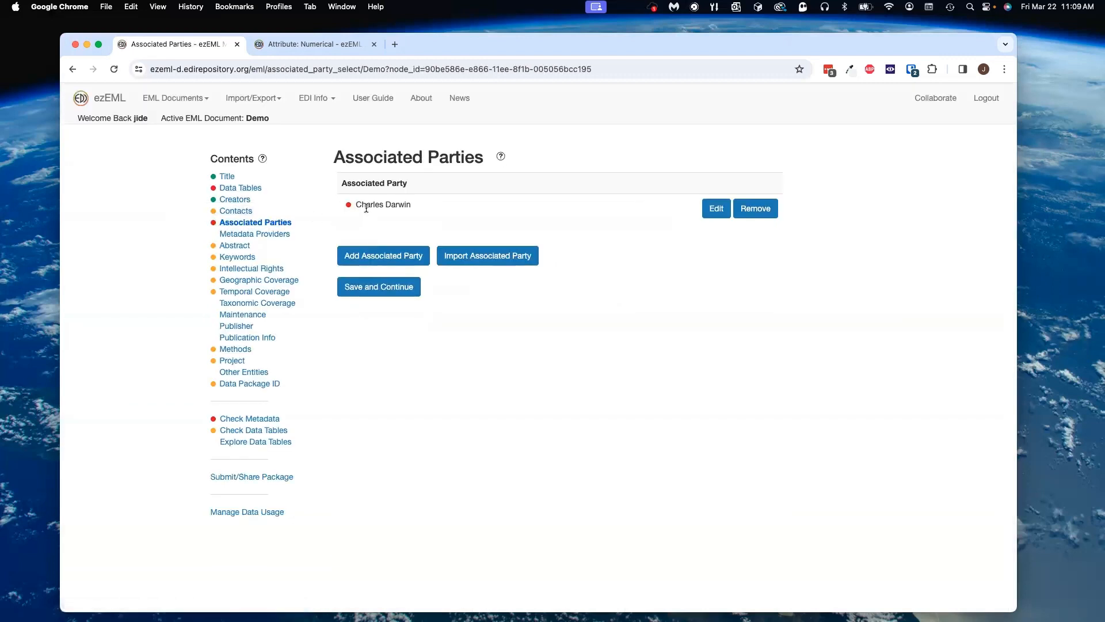
Step: Open the associated party's Role error and set the role to Principal Investigator, then save and continue
left_click(349, 204)
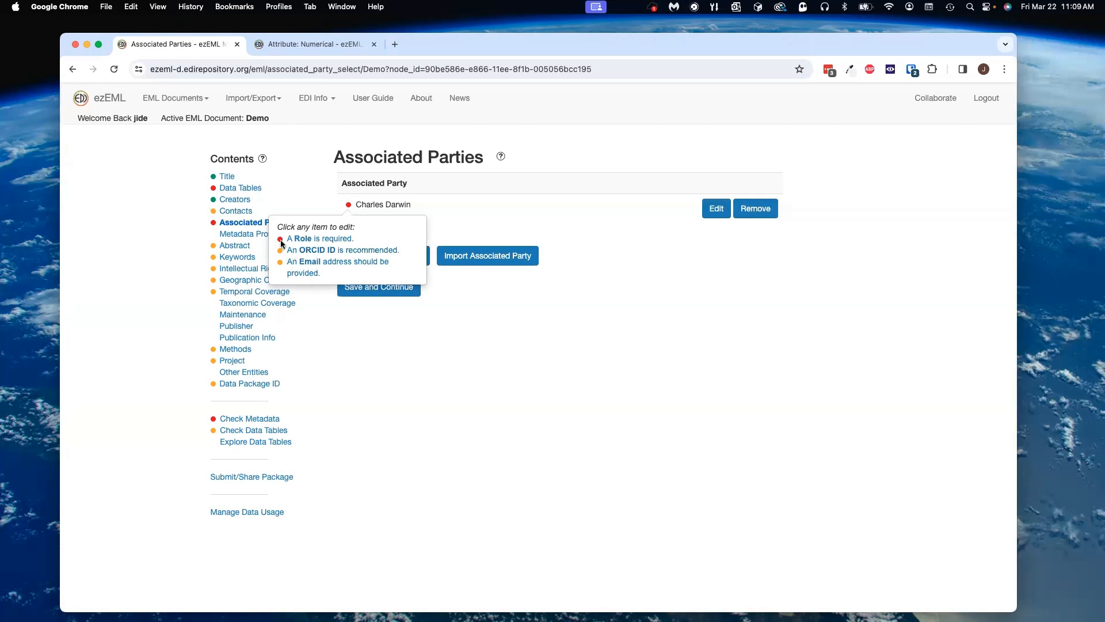
left_click(302, 239)
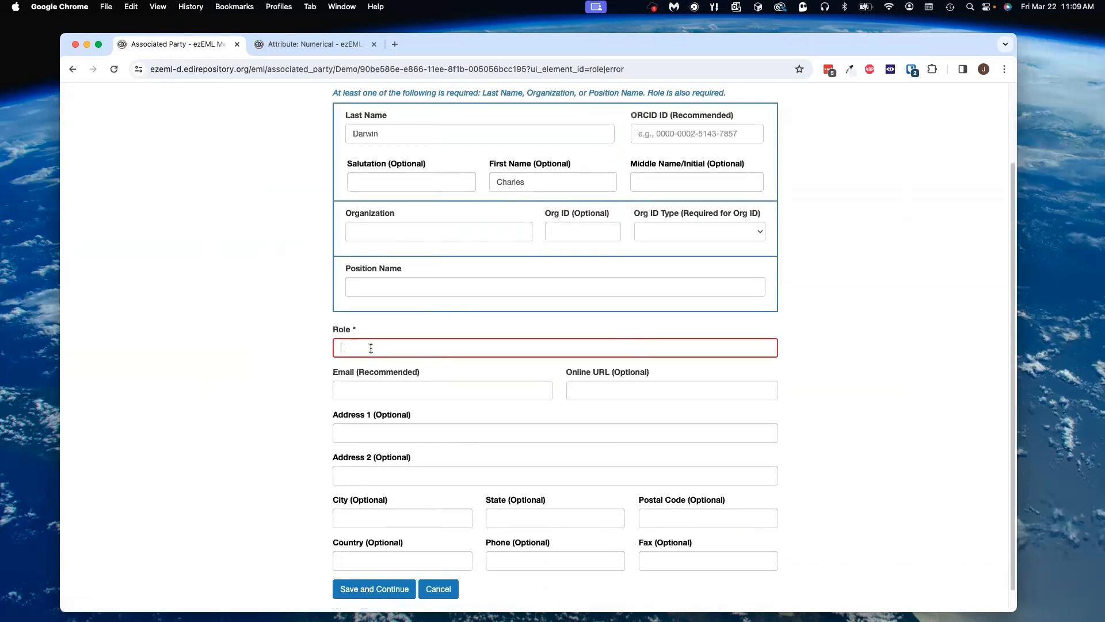
left_click(371, 348)
left_click(402, 375)
scroll(397, 478, "down", 1)
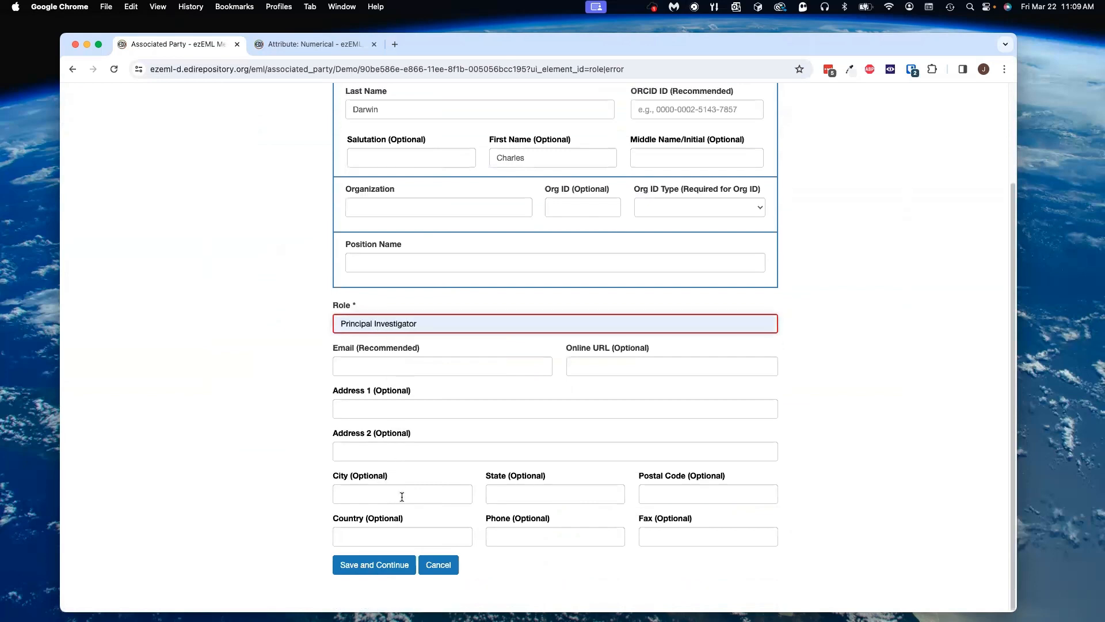
left_click(381, 566)
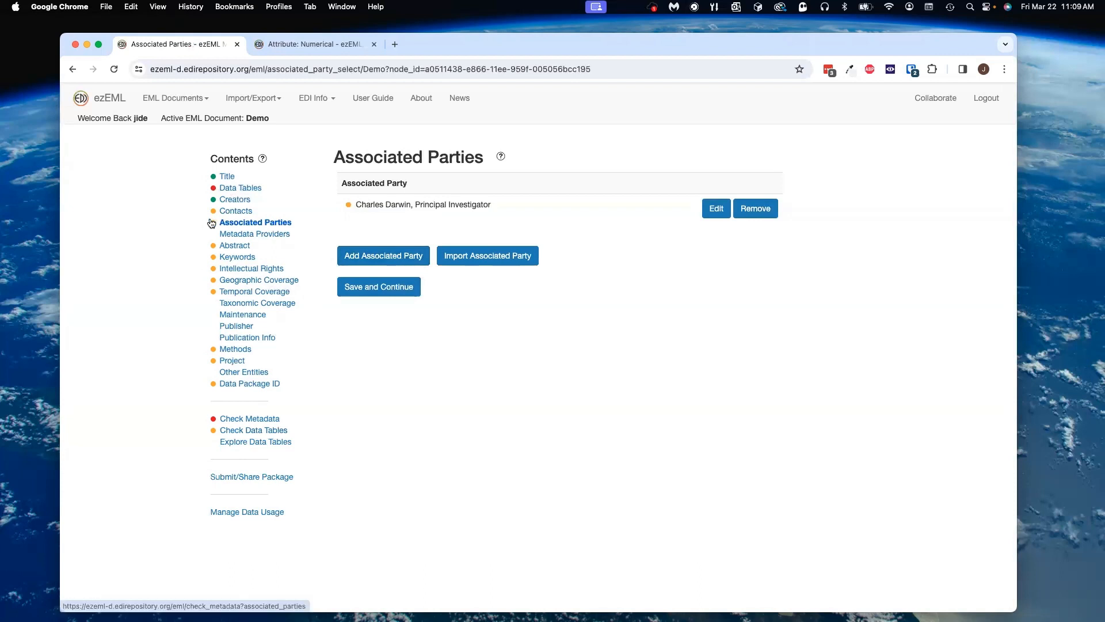
Step: Open the Abstract warning, paste abstract text copied from the text editor into the field, and save and continue
left_click(230, 246)
left_click(331, 157)
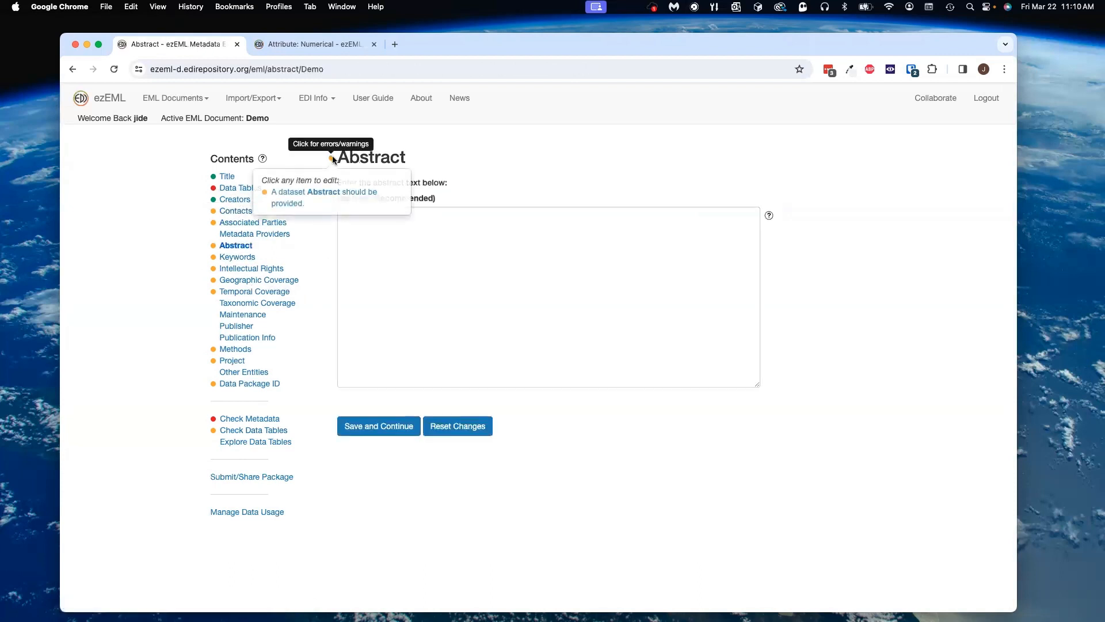
left_click(320, 196)
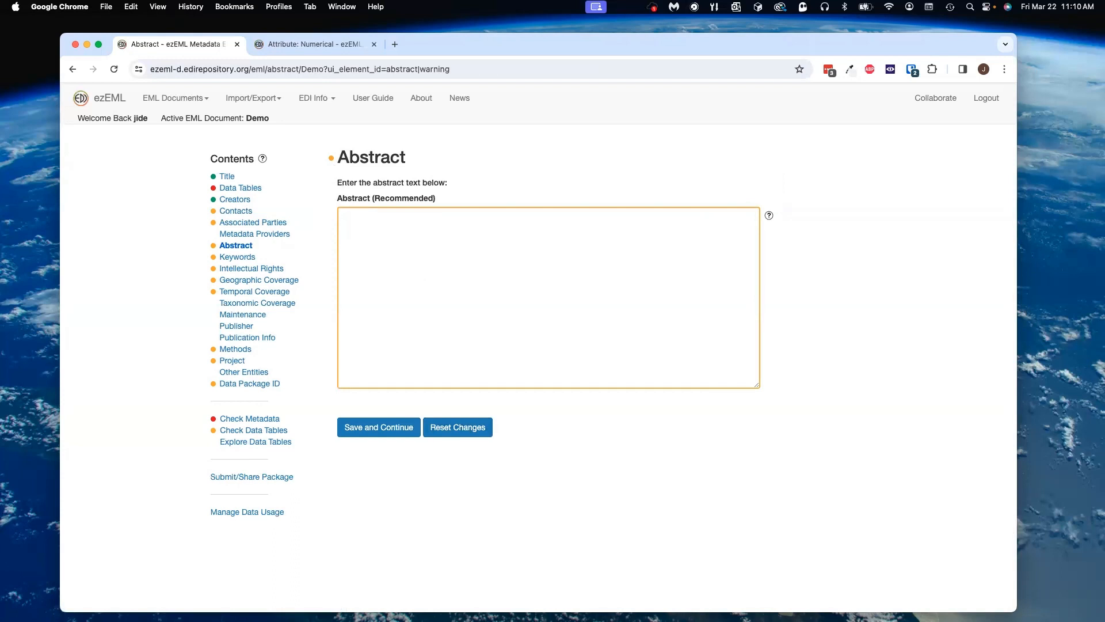
key("super+Tab")
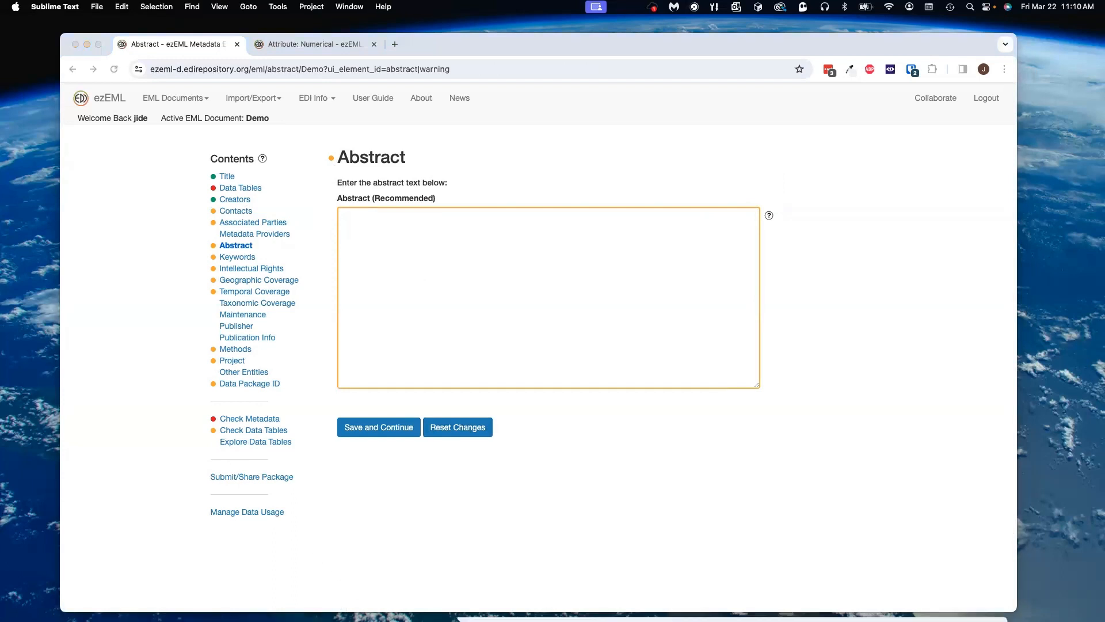
left_click(84, 89)
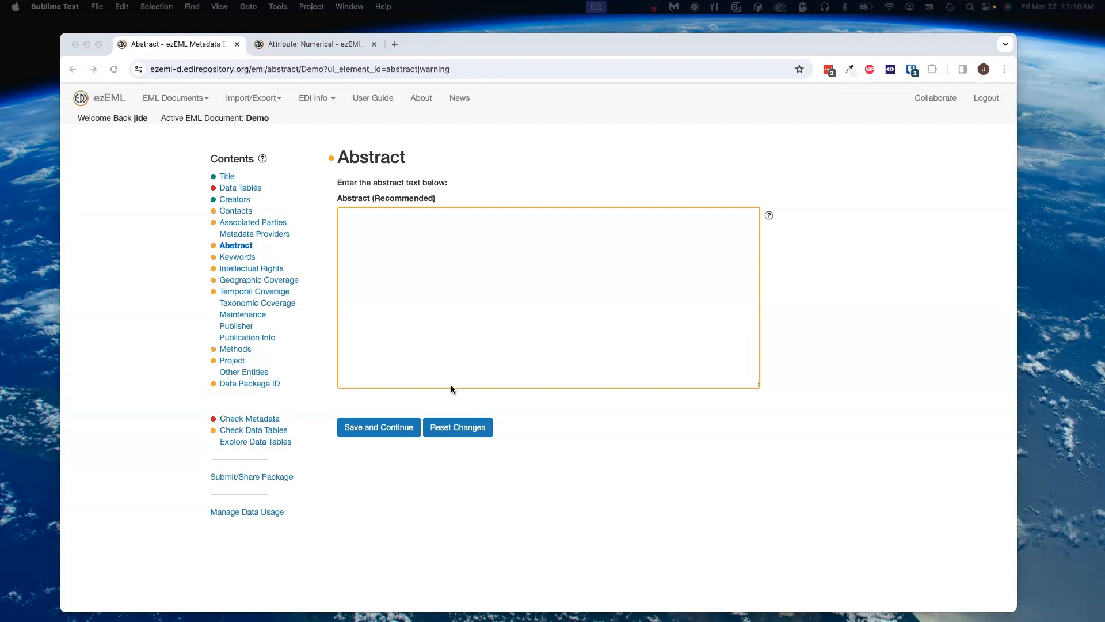
left_click(418, 297)
left_click(420, 308)
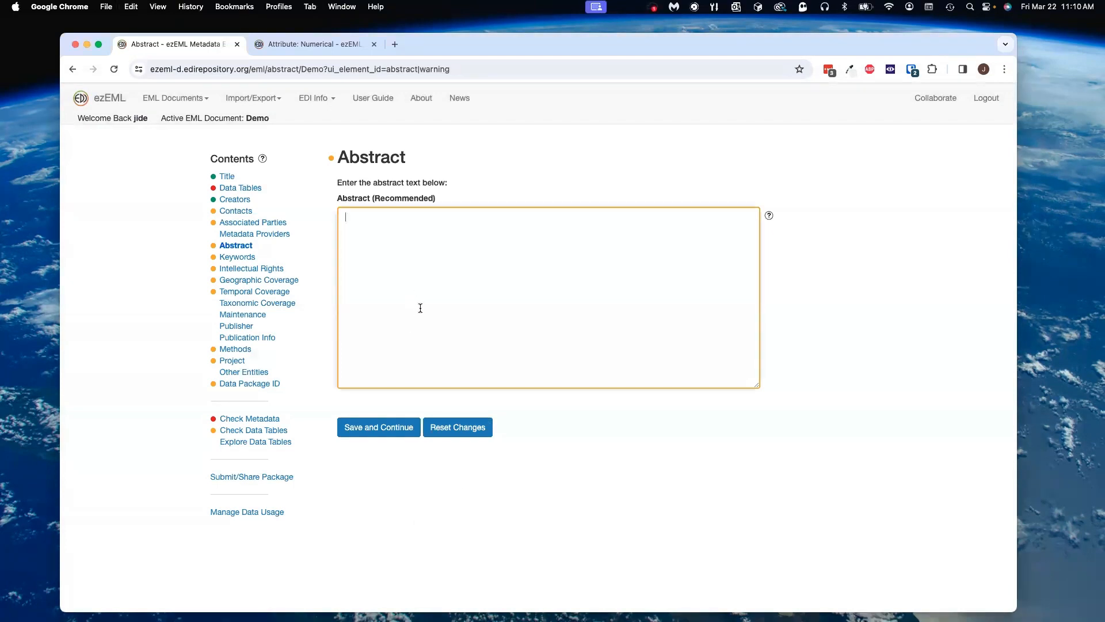
type("Lorem ipsum dolor sit amet, consectetur adipiscing elit, sed do eiusmod tempor incididunt ut labore et dolore magna aliqua. Ut enim ad minim veniam, quis nostrud exercitation ullamco laboris nisi ut aliquip ex ea commodo consequat. Duis aute irure dolor in reprehenderit in voluptate velit esse cillum dolore eu fugiat nulla pariatur. Excepteur sint occaecat cupidatat non proident, sunt in culpa qui officia deserunt mollit anim id est laborum.")
left_click(389, 431)
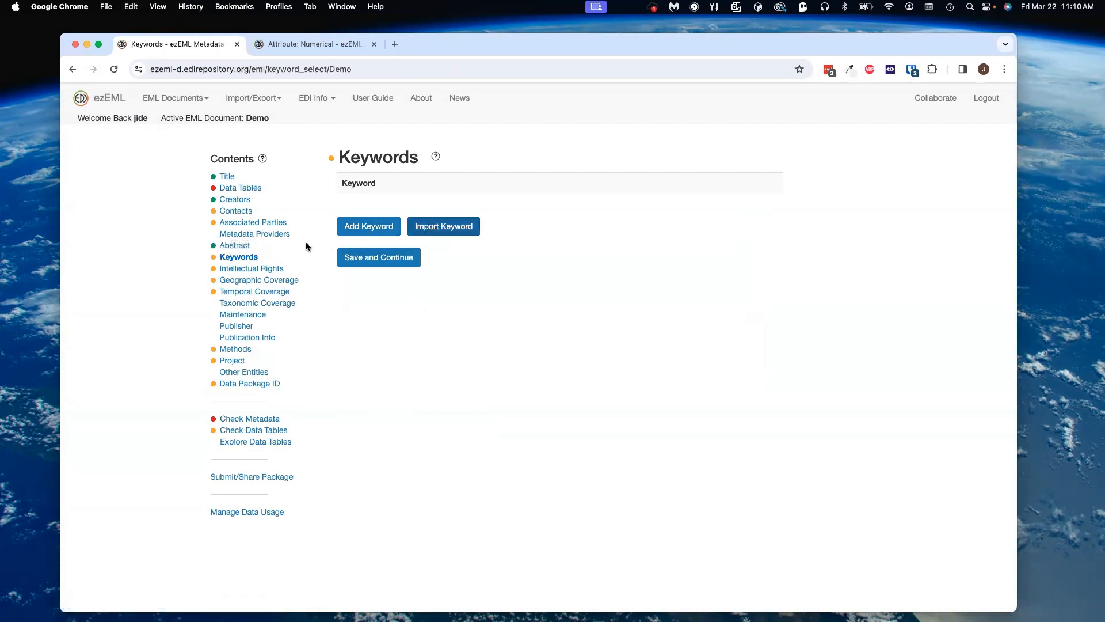
Step: Import all keywords from the LTER | MCR | MCR LTER: Data Package Template template
left_click(331, 157)
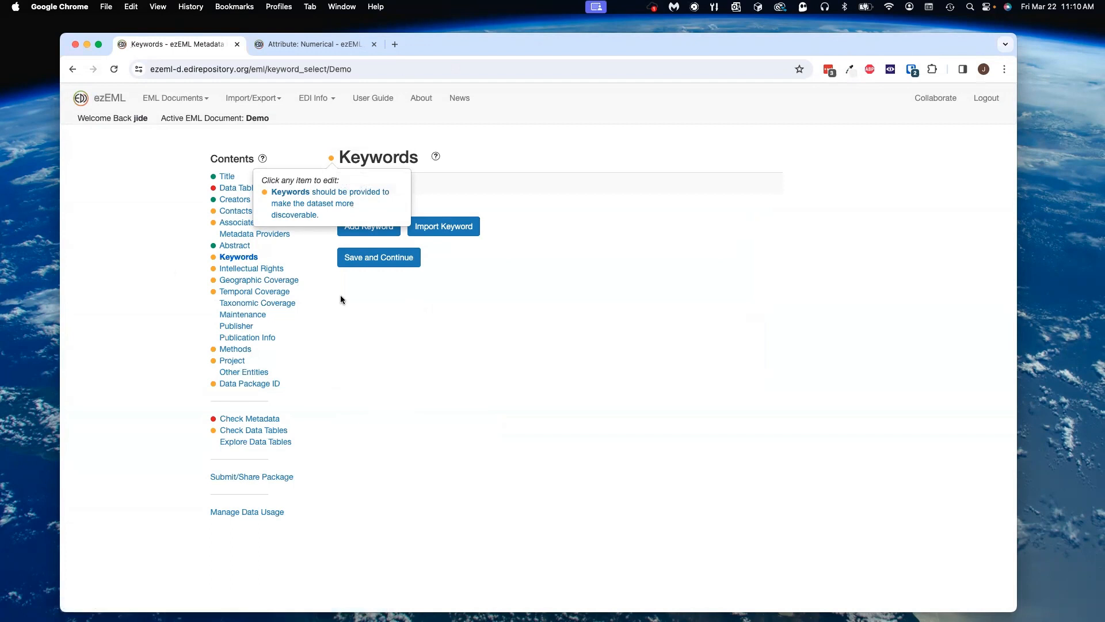
left_click(444, 226)
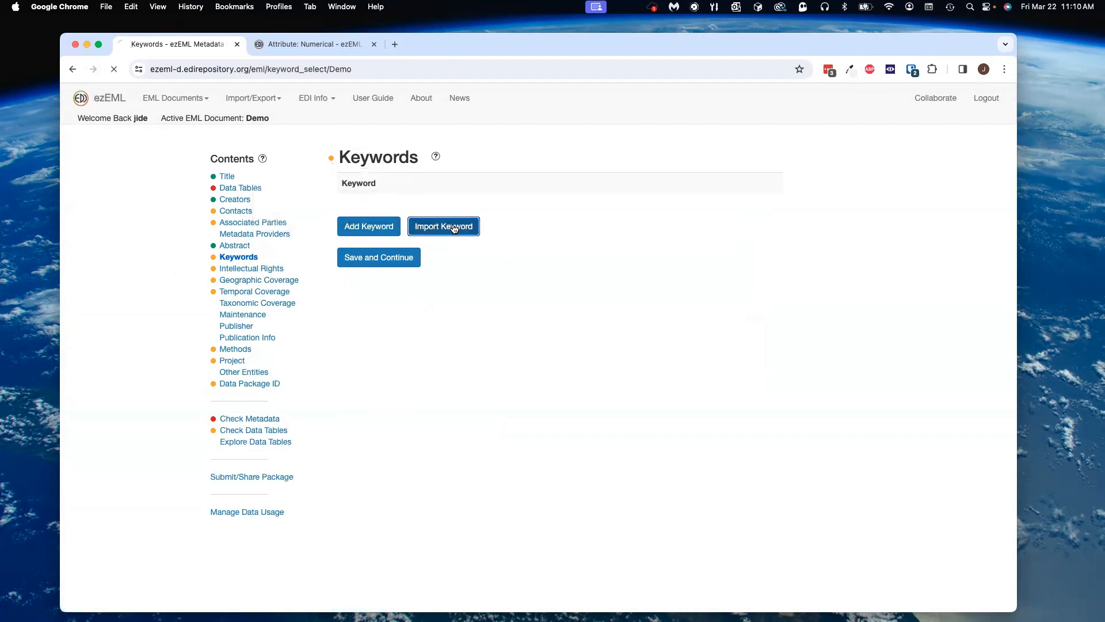
left_click(464, 330)
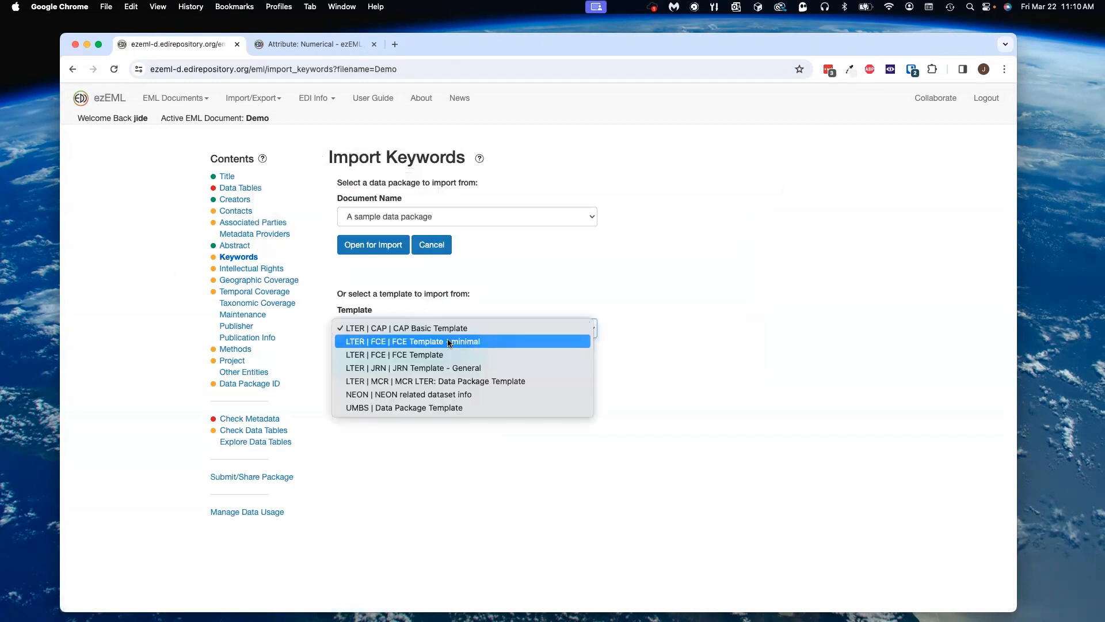
left_click(445, 382)
left_click(403, 358)
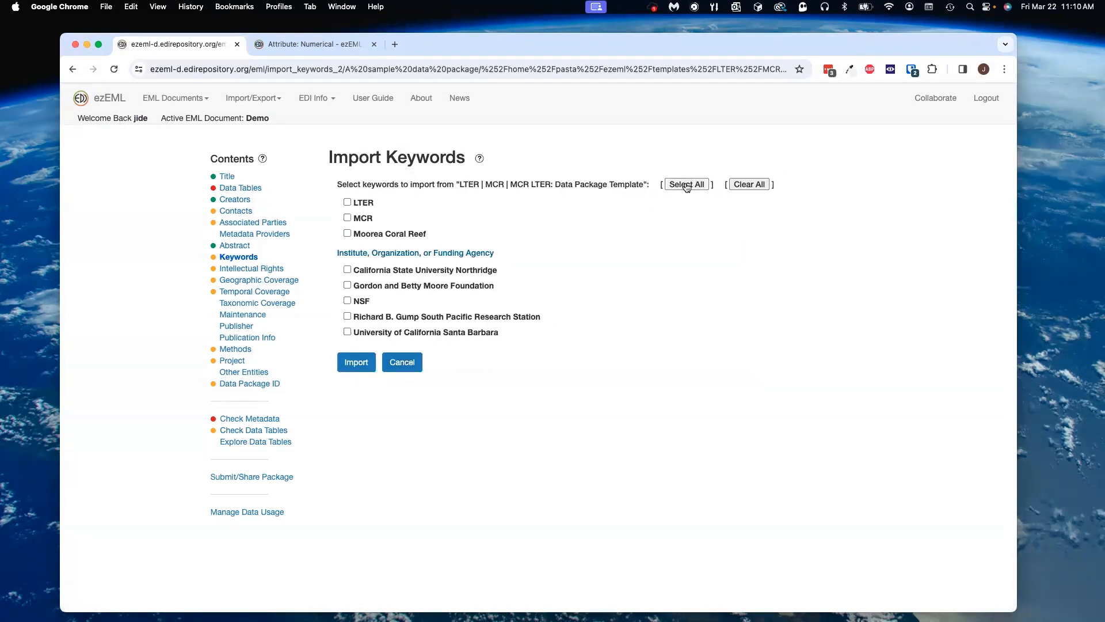
left_click(687, 185)
left_click(357, 363)
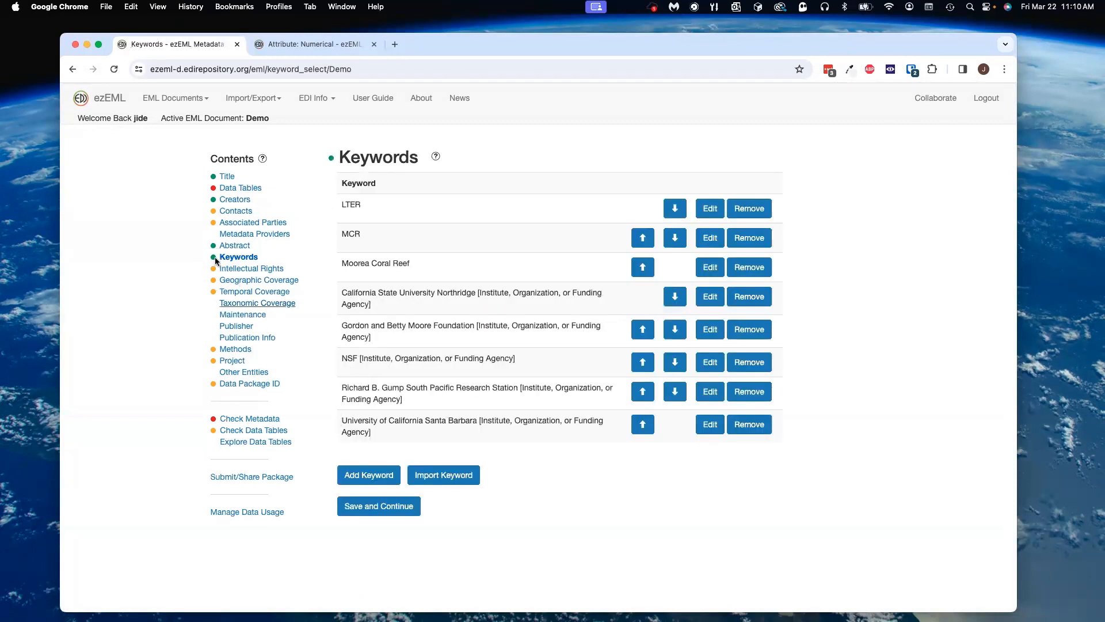
Step: Set Intellectual Rights to the Creative Commons CC BY license and save and continue
left_click(241, 271)
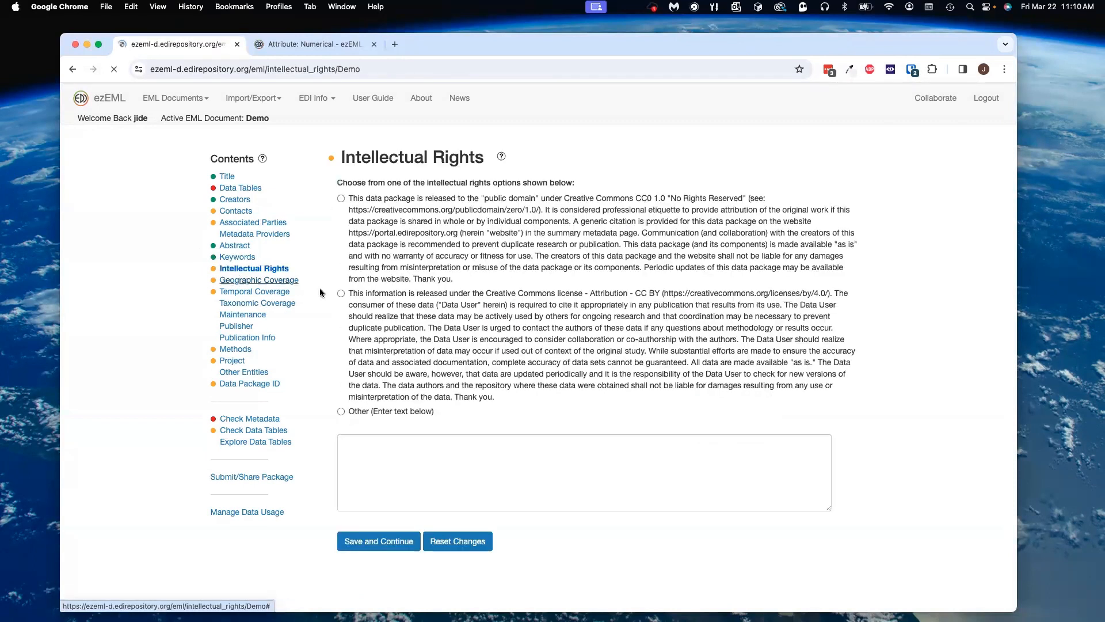
left_click(341, 293)
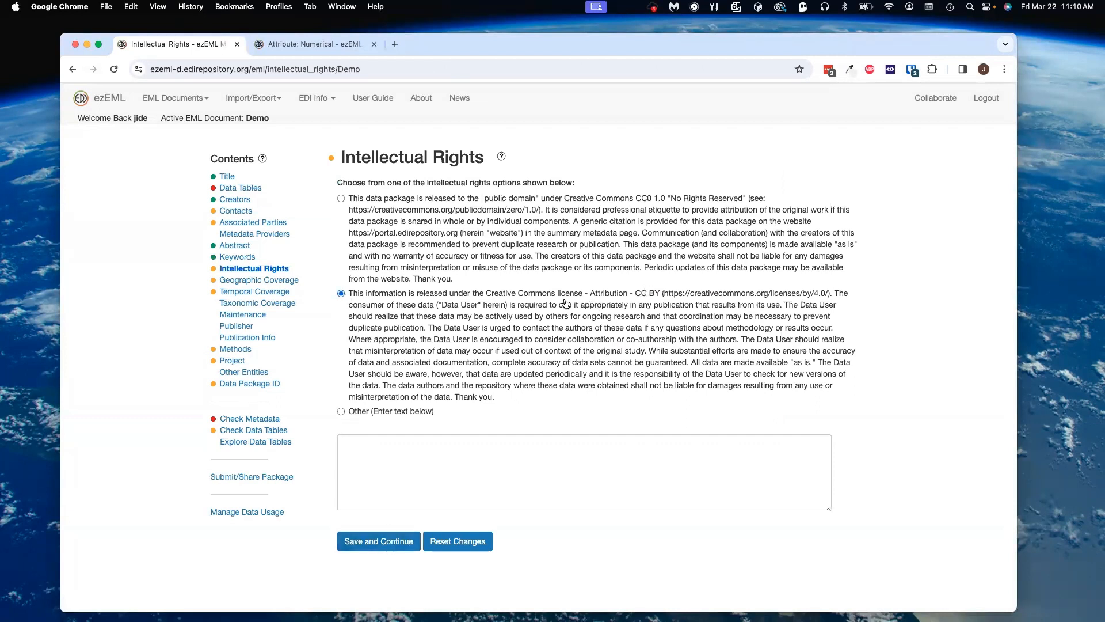
left_click(391, 547)
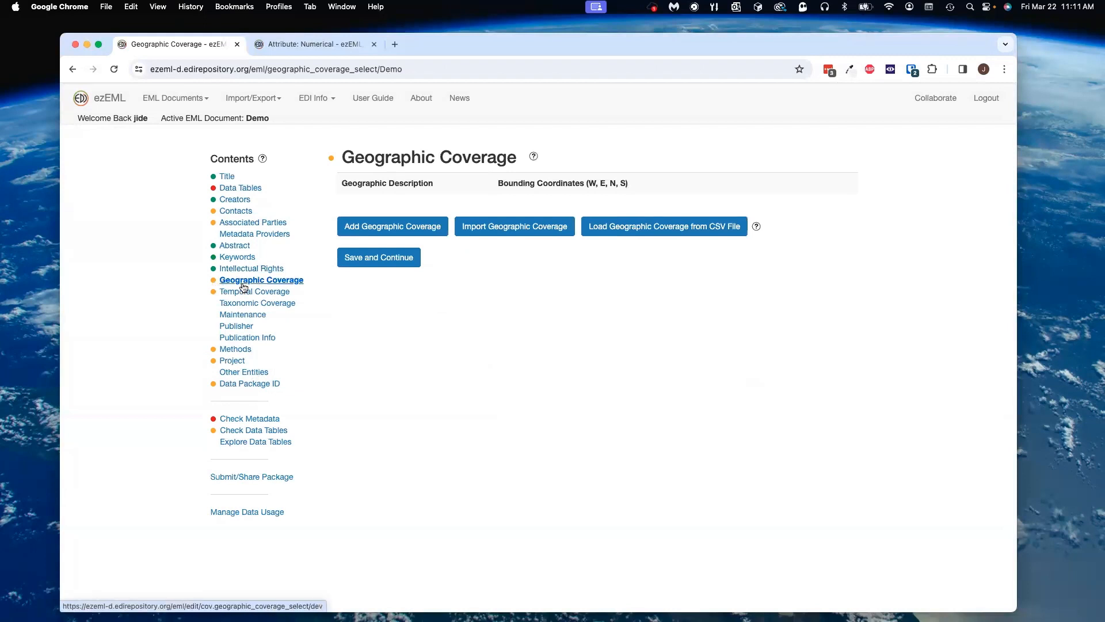
Step: Load geographic coverage from the CSV file geocoverage.csv in Demo Files
left_click(643, 228)
left_click(363, 213)
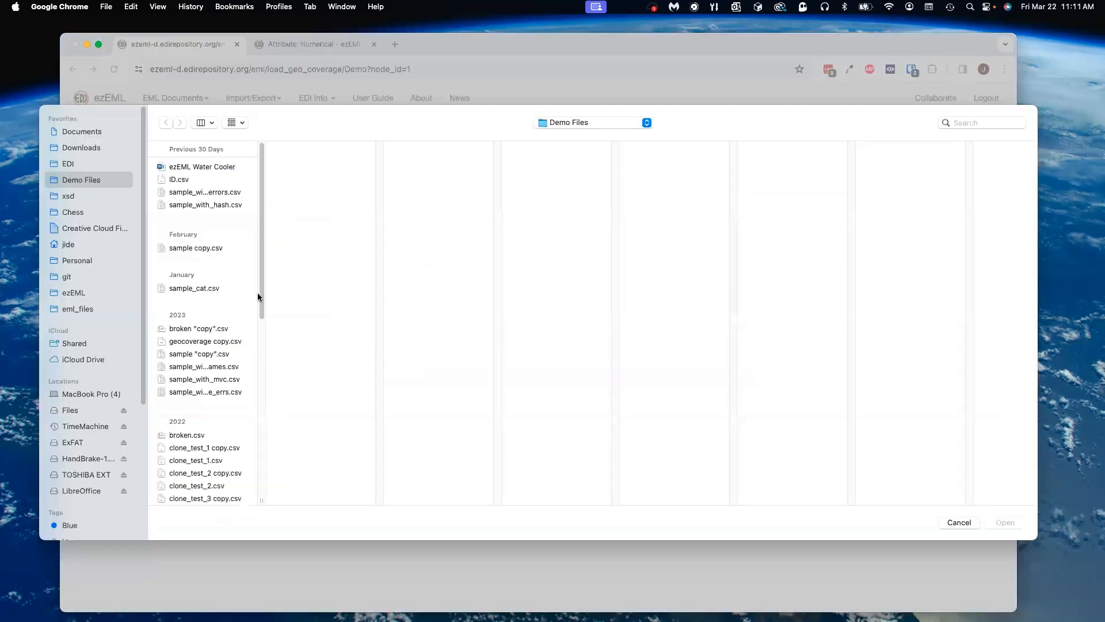
left_click_drag(257, 295, 244, 531)
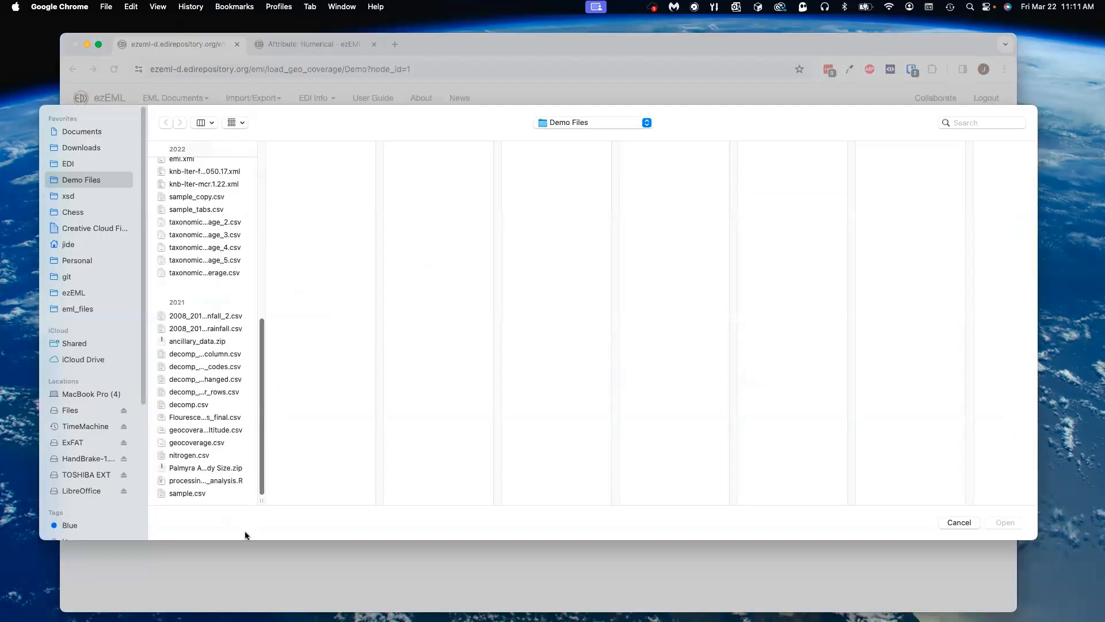
left_click(195, 434)
left_click(197, 442)
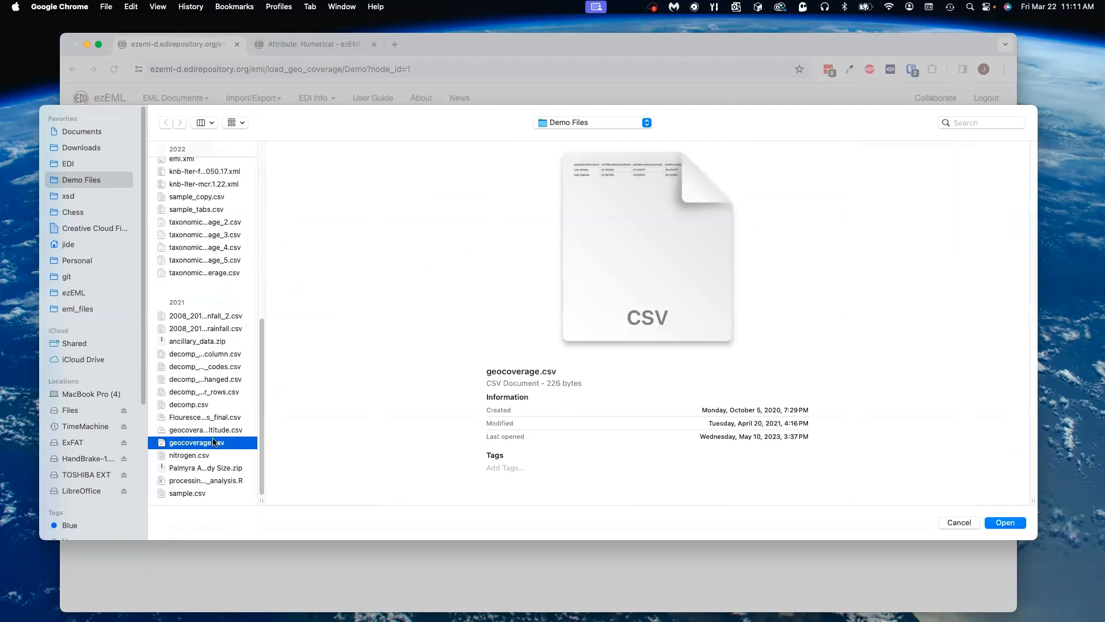
left_click(1001, 523)
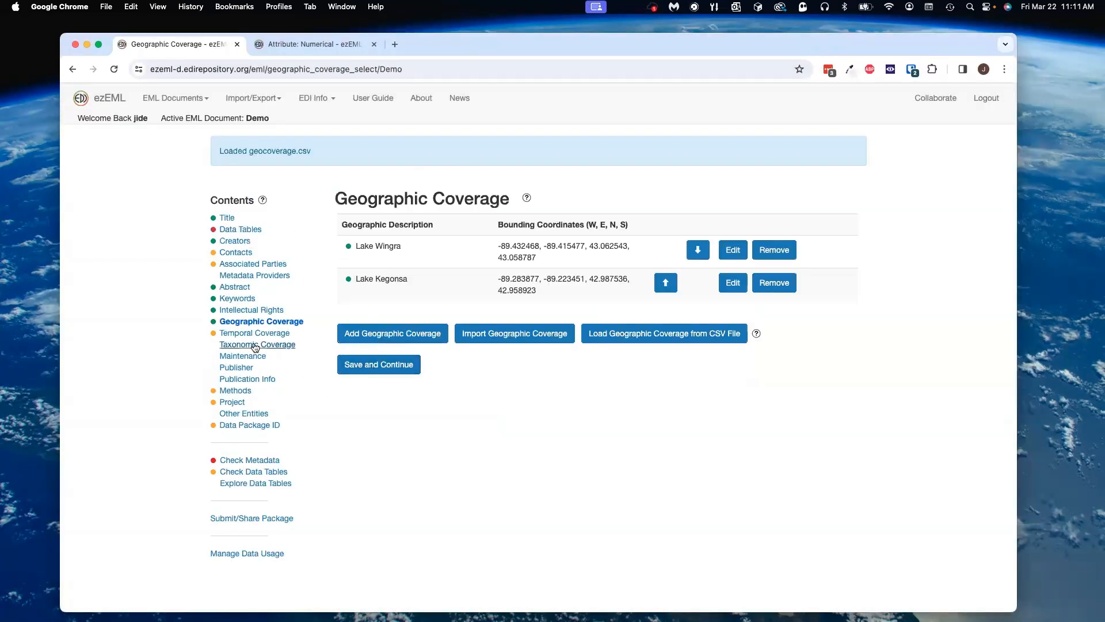
Step: Add a temporal coverage with begin date 2024 and save it
left_click(255, 333)
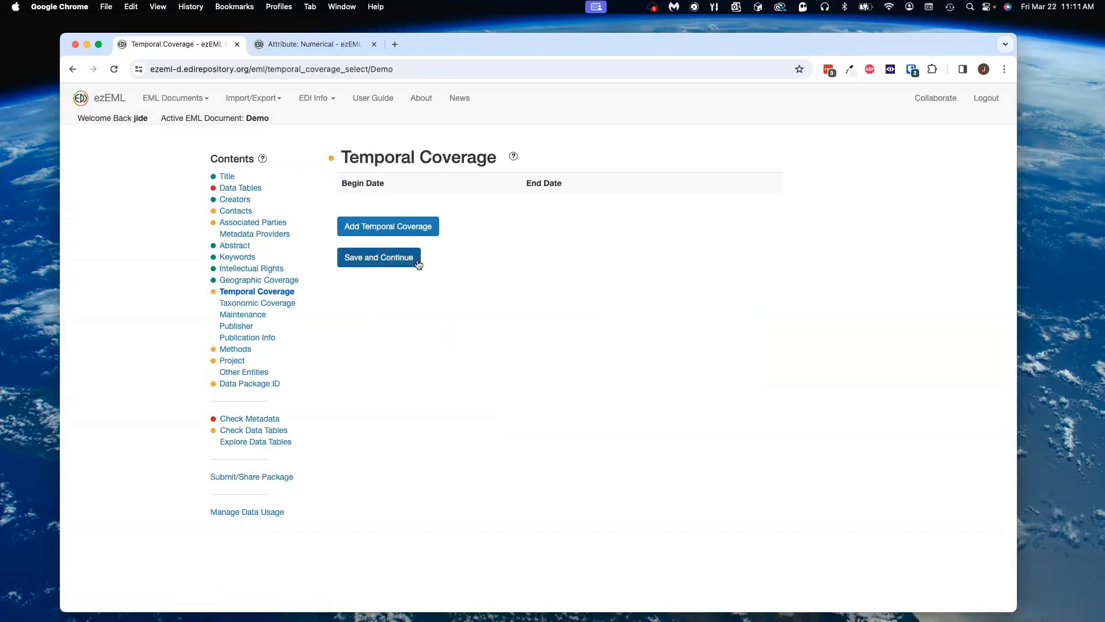
left_click(406, 226)
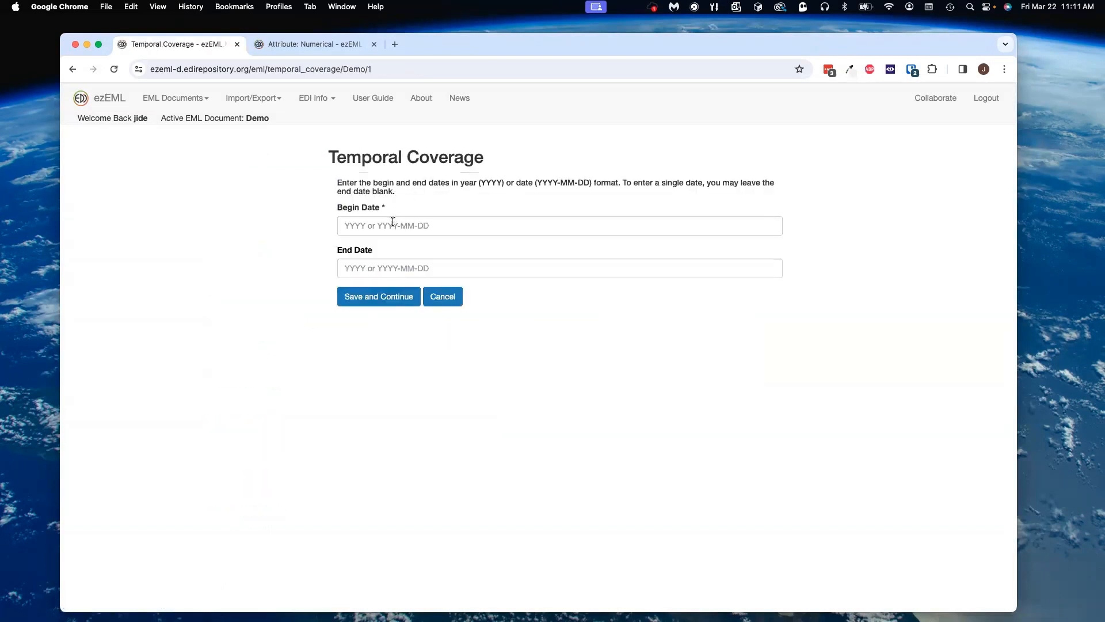
left_click(393, 222)
type("2024")
left_click(396, 303)
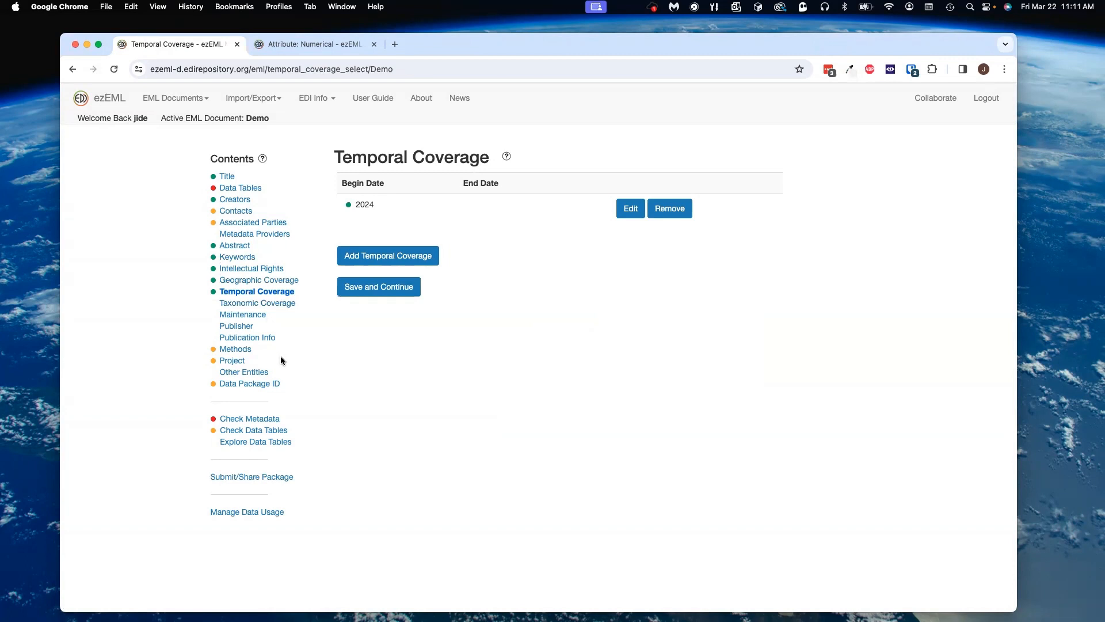
Step: Follow the Methods warning through Check Metadata to Method Steps and add a step described as "My method step"
left_click(213, 352)
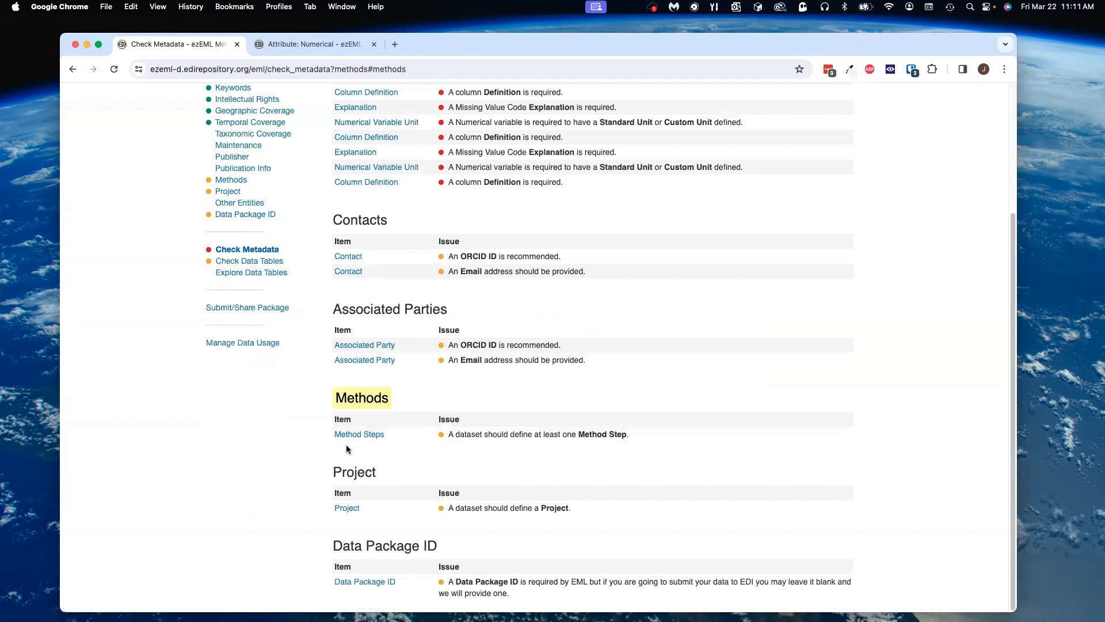
left_click(379, 436)
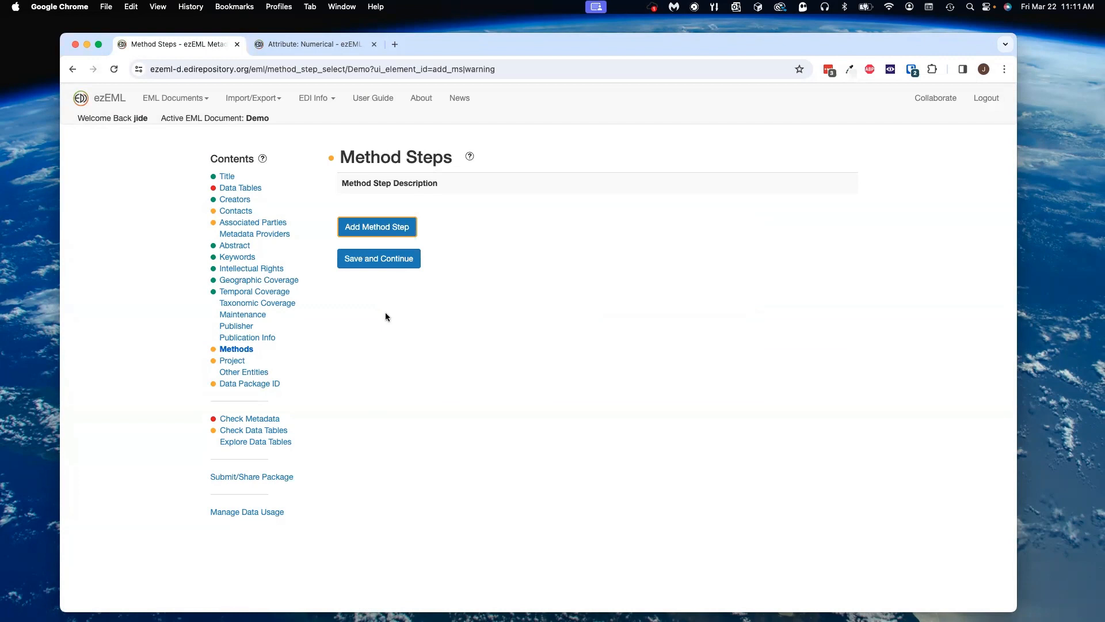
left_click(236, 350)
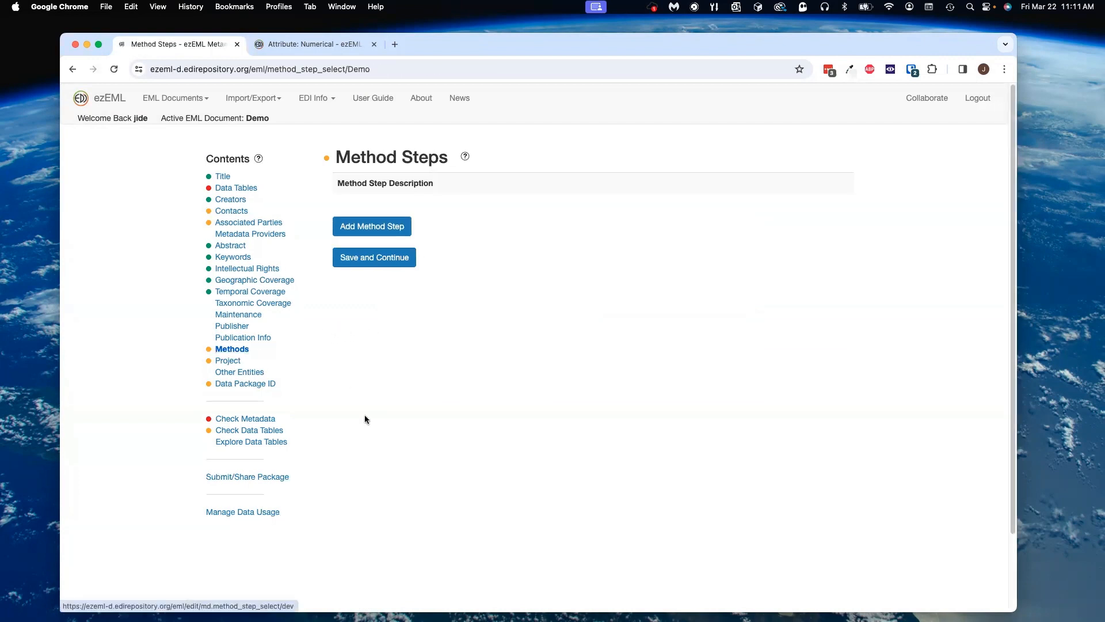
left_click(213, 349)
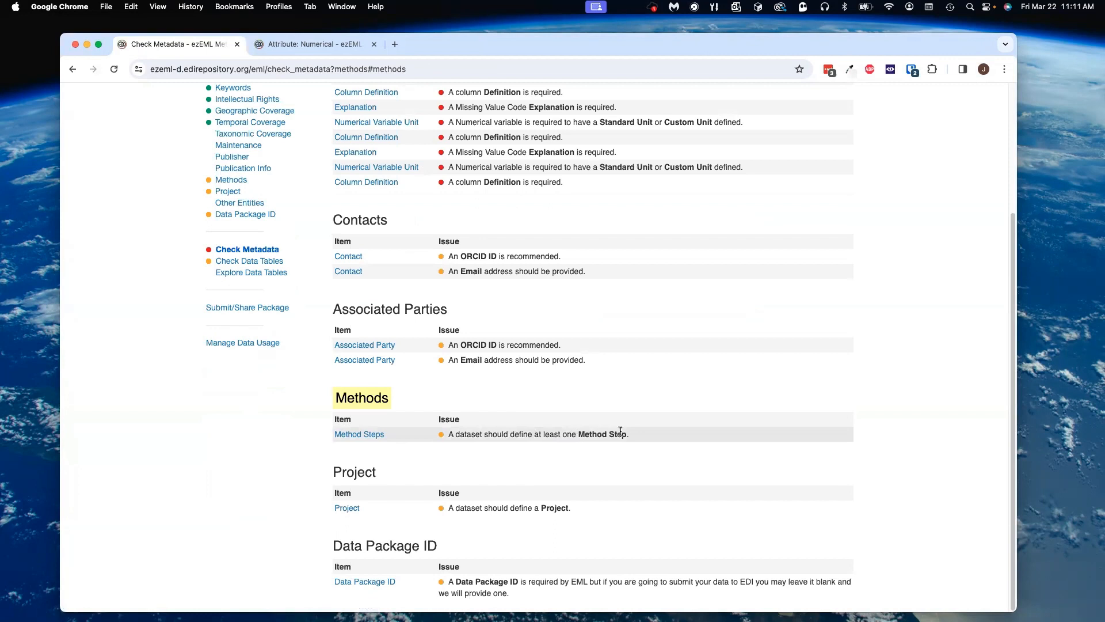
left_click(439, 435)
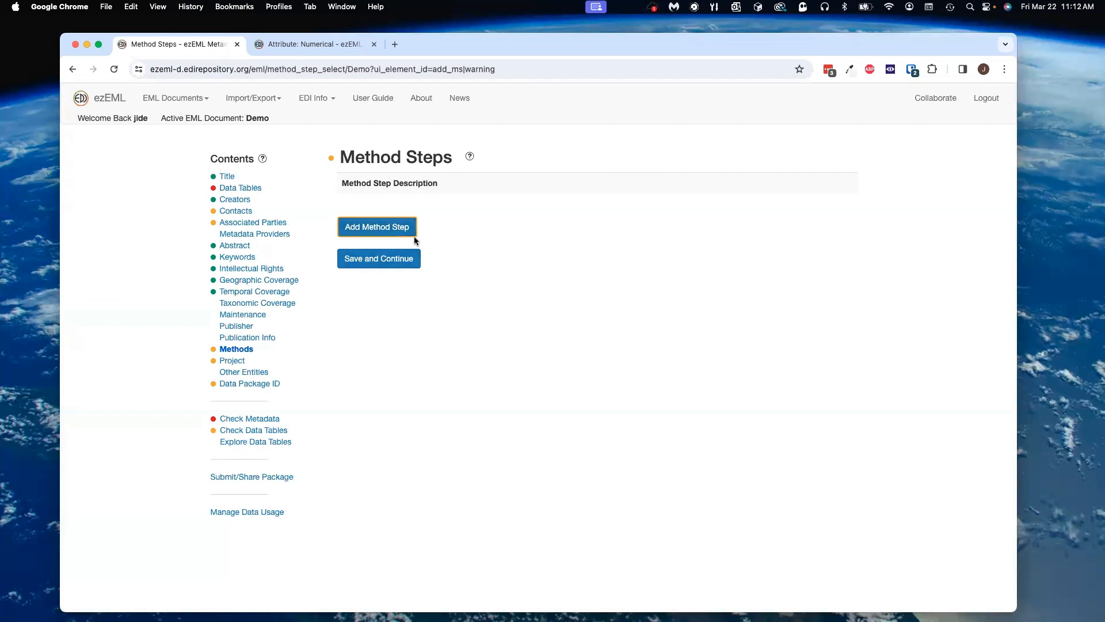
left_click(399, 230)
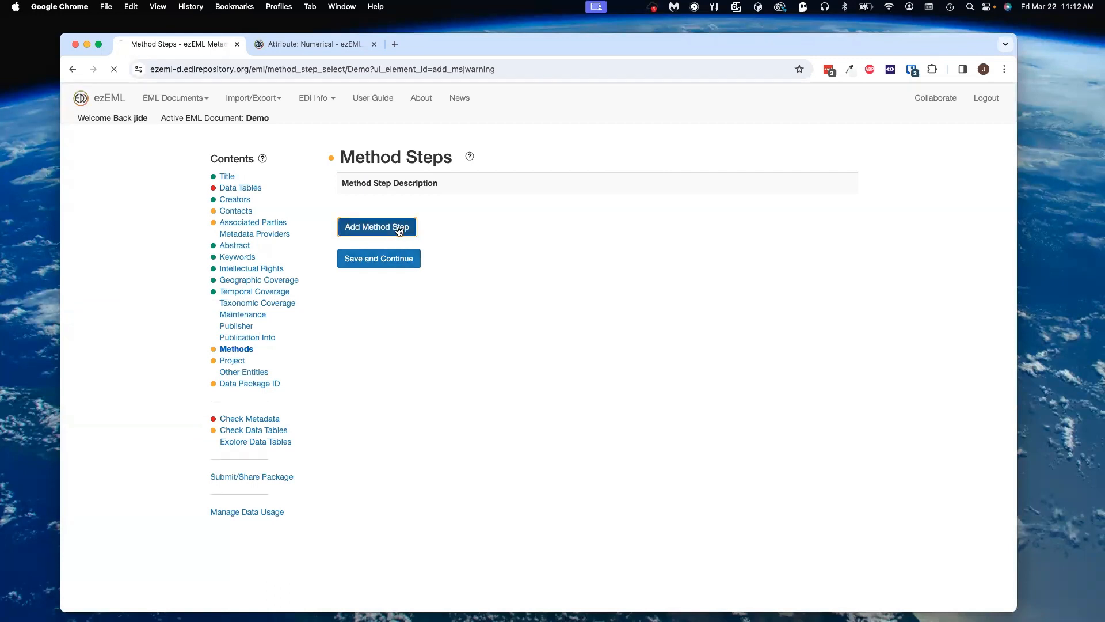
type("N")
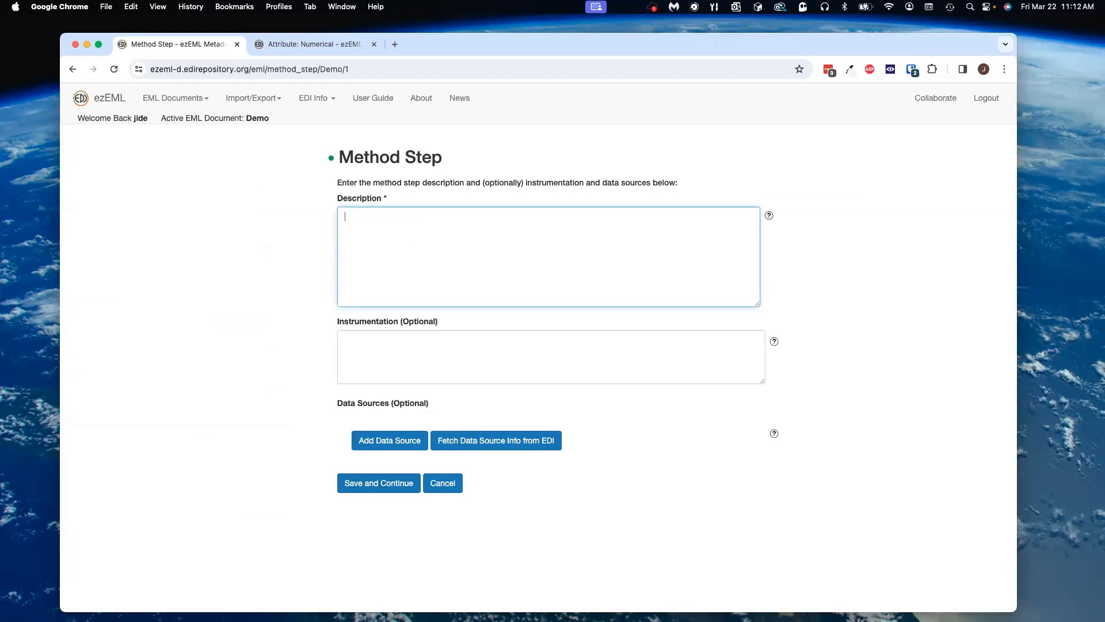
type("y meethod")
type(" sete")
Step: Fetch a data source for the method step from EDI, picking a package in the edi scope
left_click(465, 441)
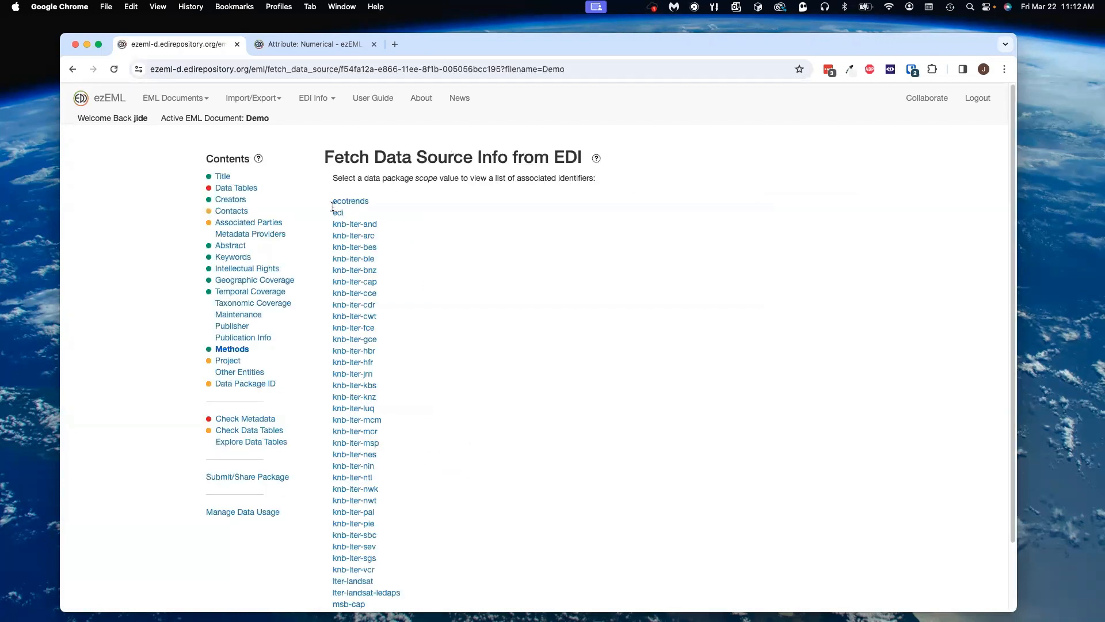
left_click(339, 213)
left_click(339, 202)
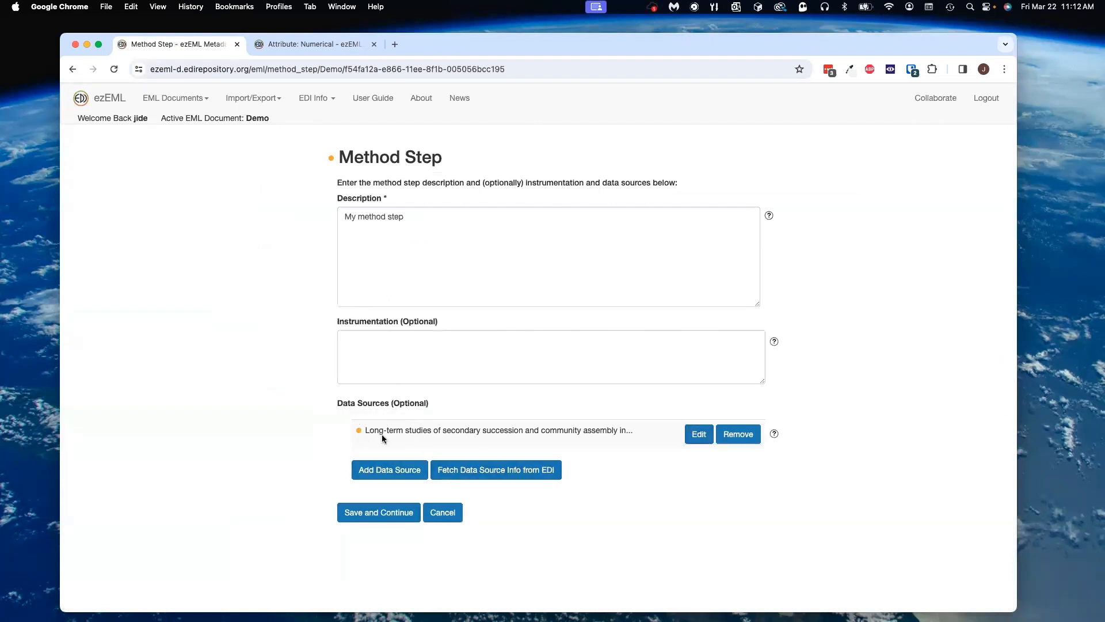
Step: Review the status badge warnings on the data source and the method step, saving the method step
left_click(358, 431)
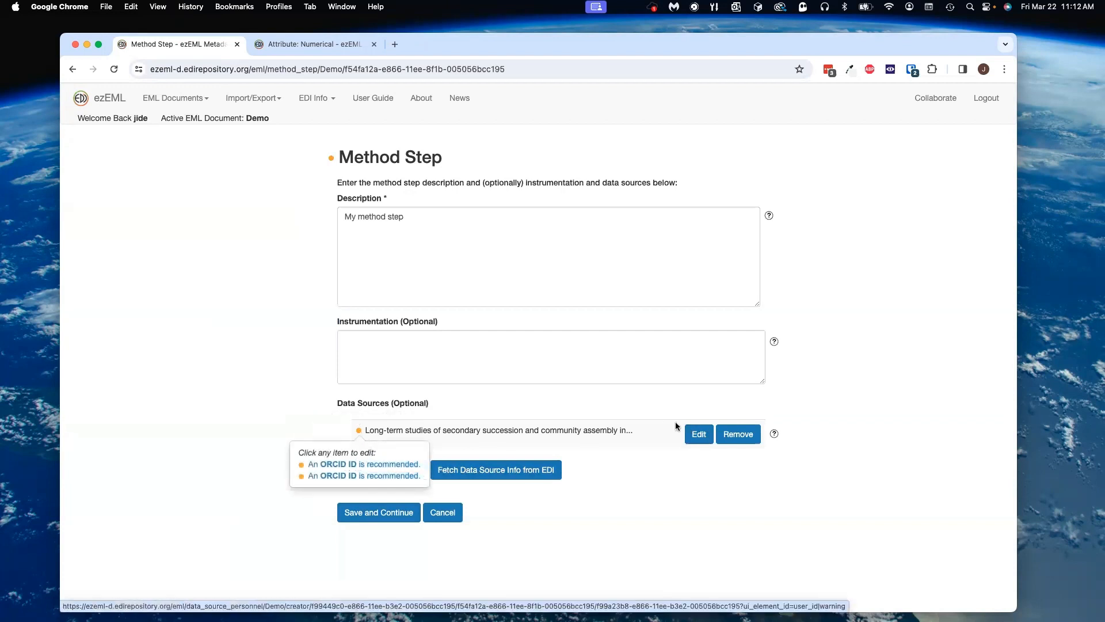
left_click(539, 500)
left_click(389, 516)
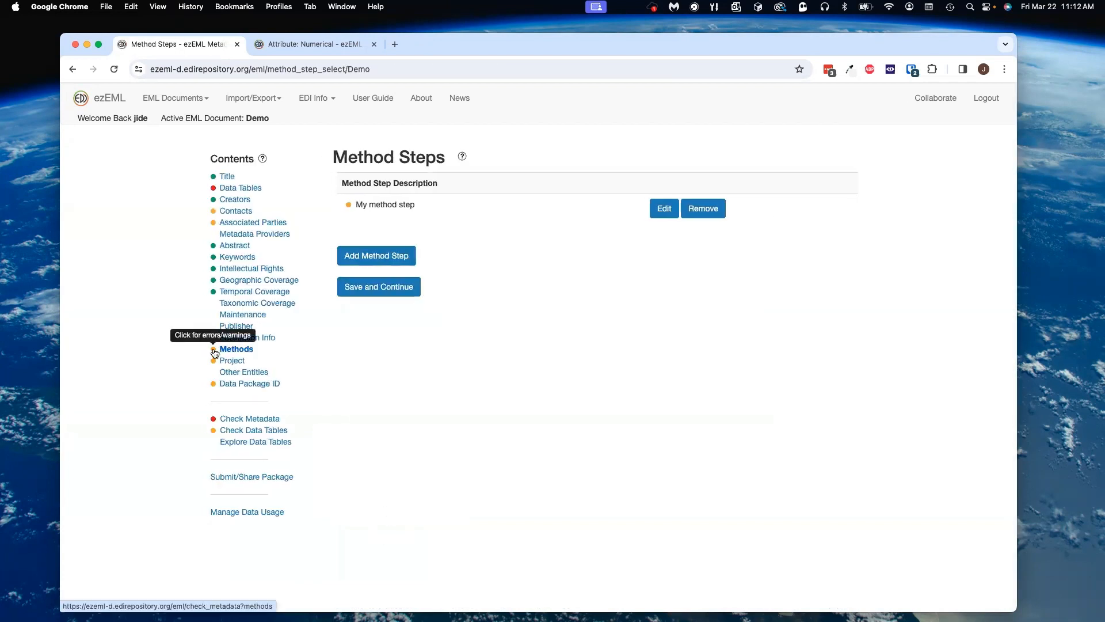
left_click(348, 205)
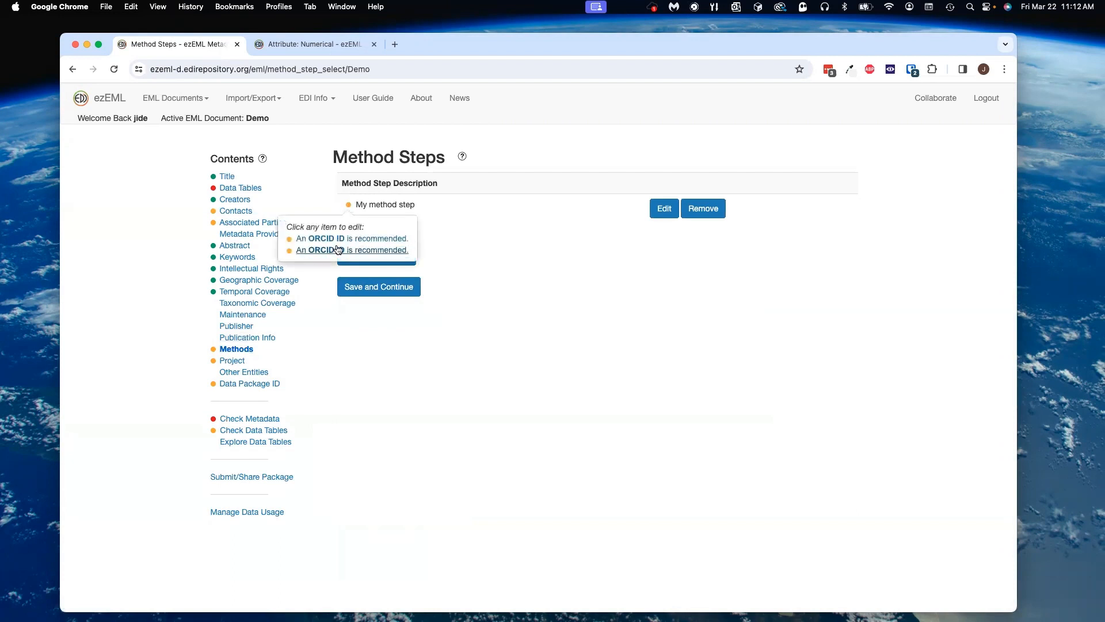
left_click(509, 225)
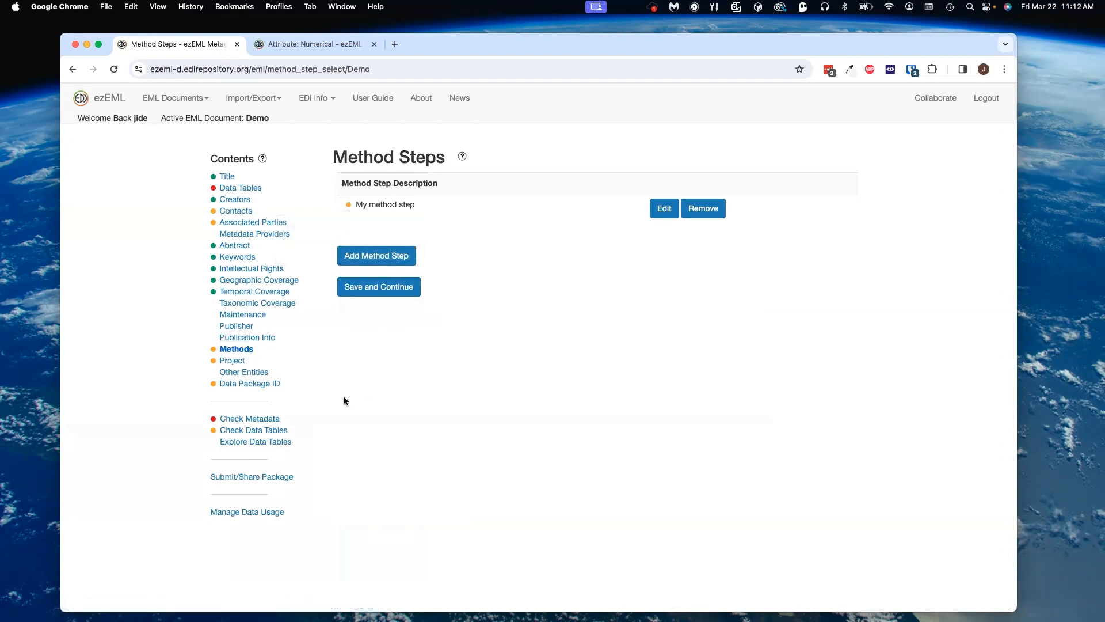
Step: Import project information from the LTER | CAP | CAP Basic Template and open its project personnel
left_click(233, 362)
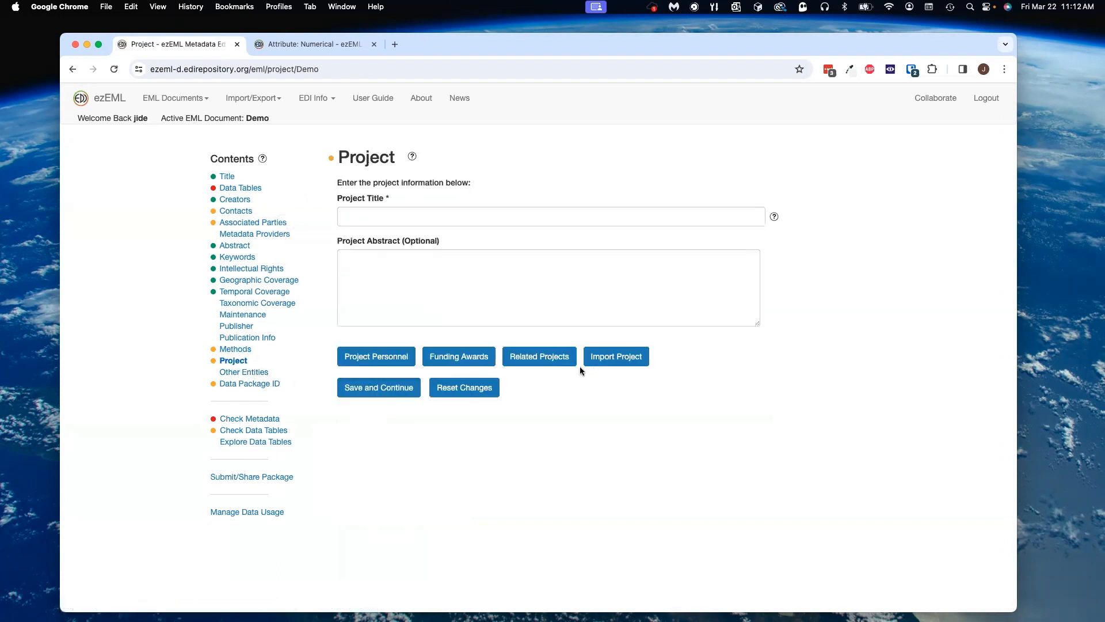
left_click(614, 355)
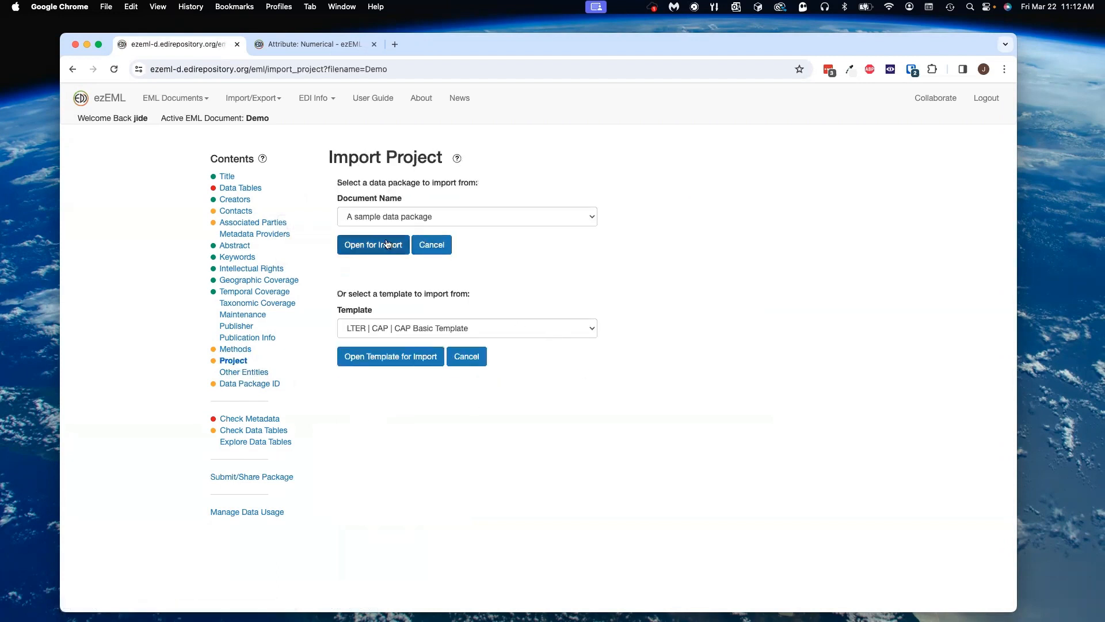
left_click(410, 358)
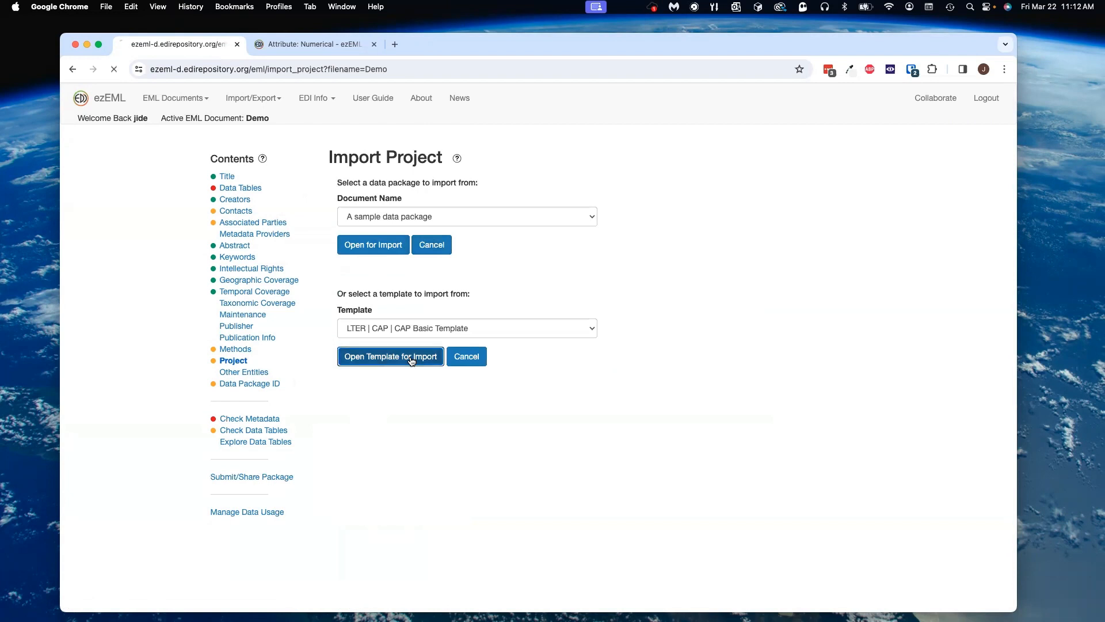
left_click(364, 199)
left_click(360, 240)
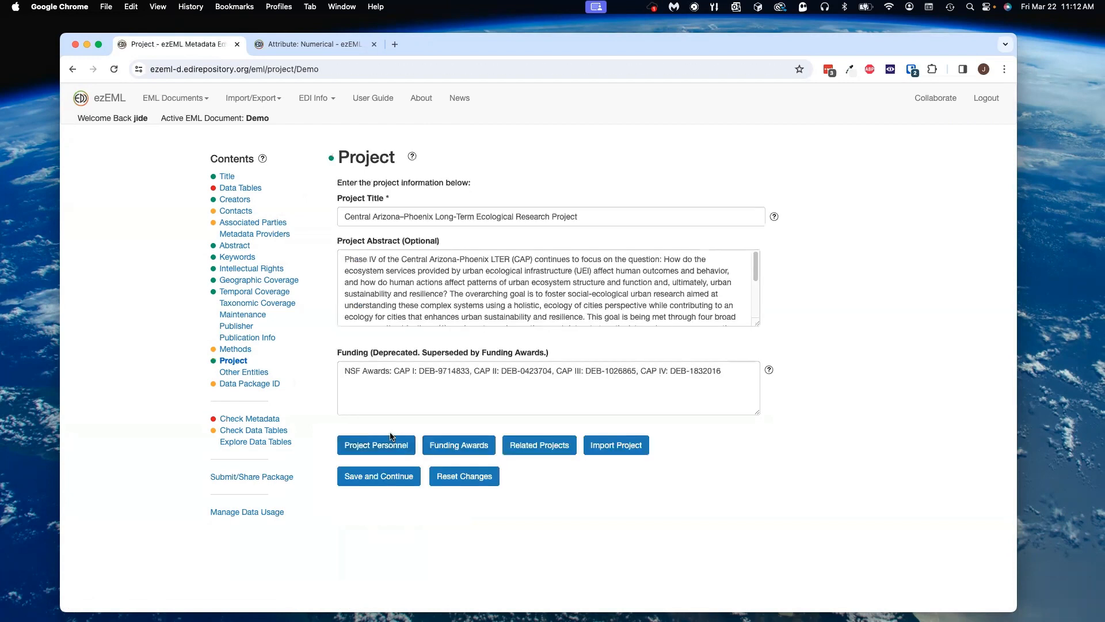
left_click(389, 450)
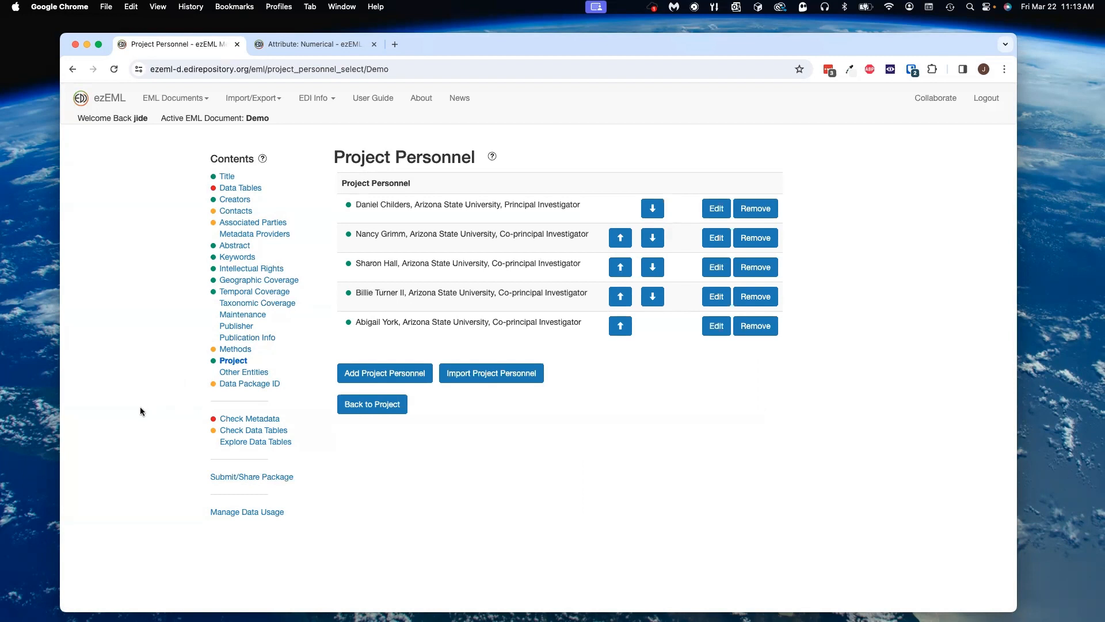
Step: Run the data table check on the sample table
left_click(261, 432)
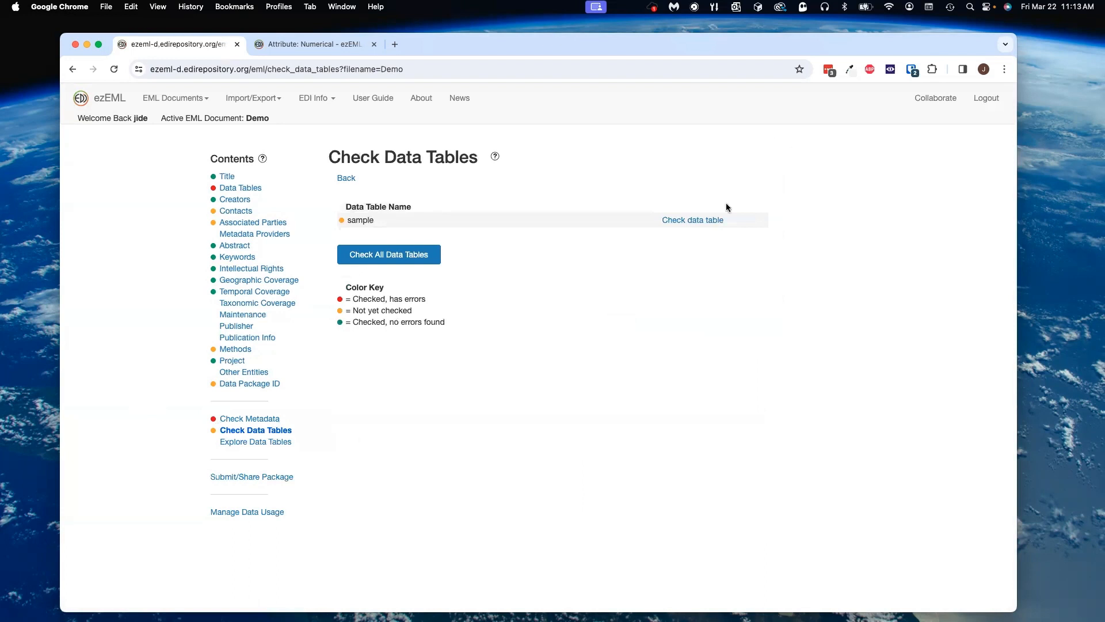
left_click(698, 220)
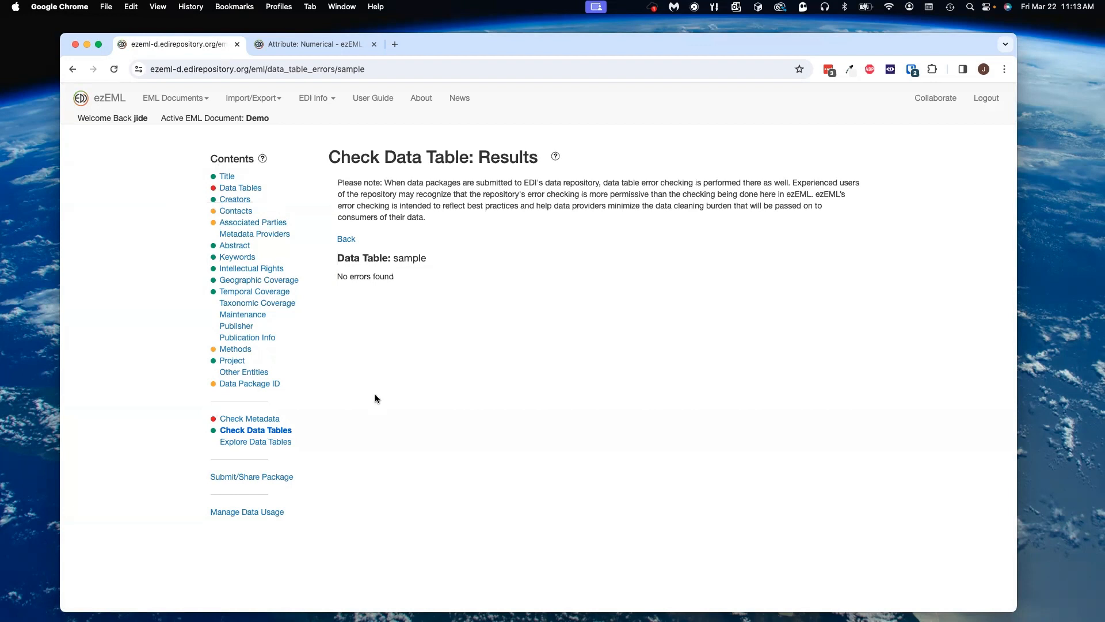
Step: Follow the sample table's error badge to the NET_PRIMARY_PRODUCTION column and set its definition to "Net primary production"
left_click(240, 188)
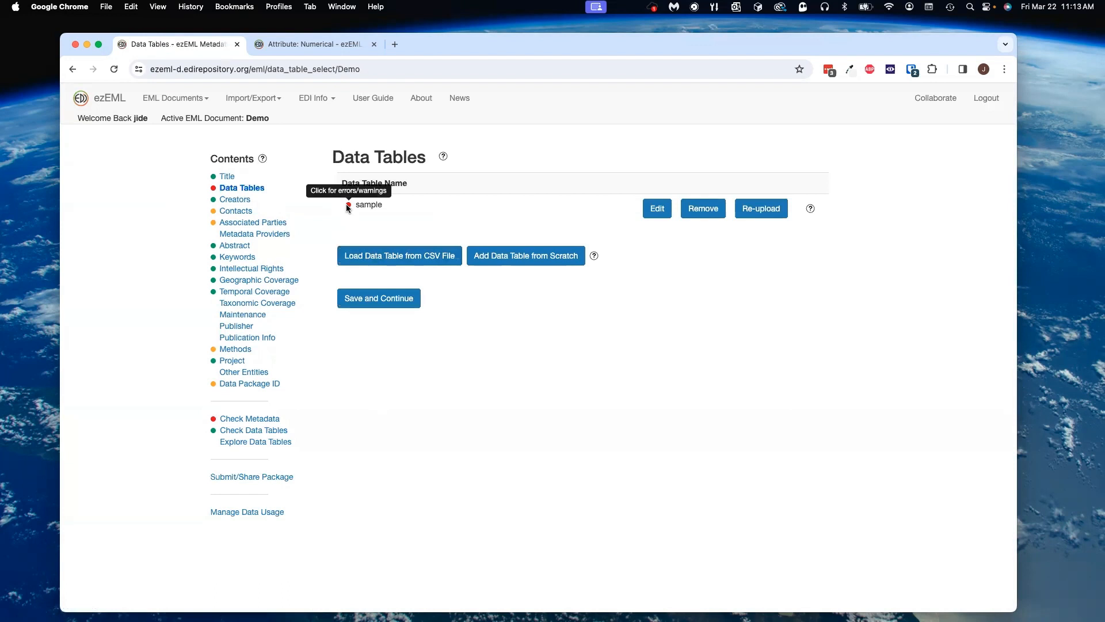
left_click(348, 204)
left_click(349, 238)
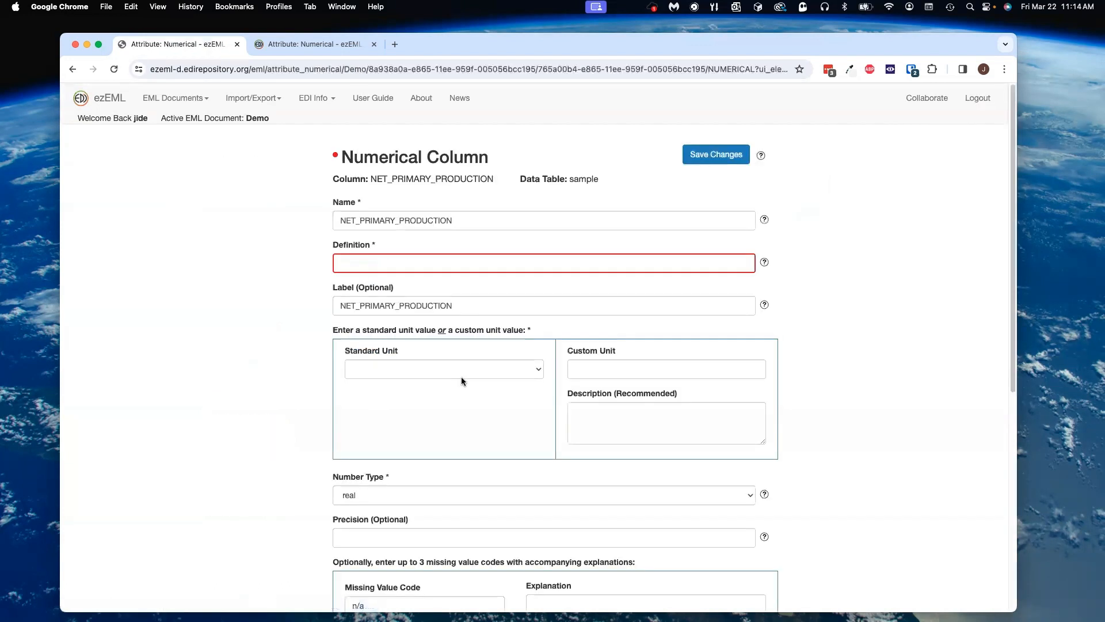
left_click(419, 259)
left_click(455, 330)
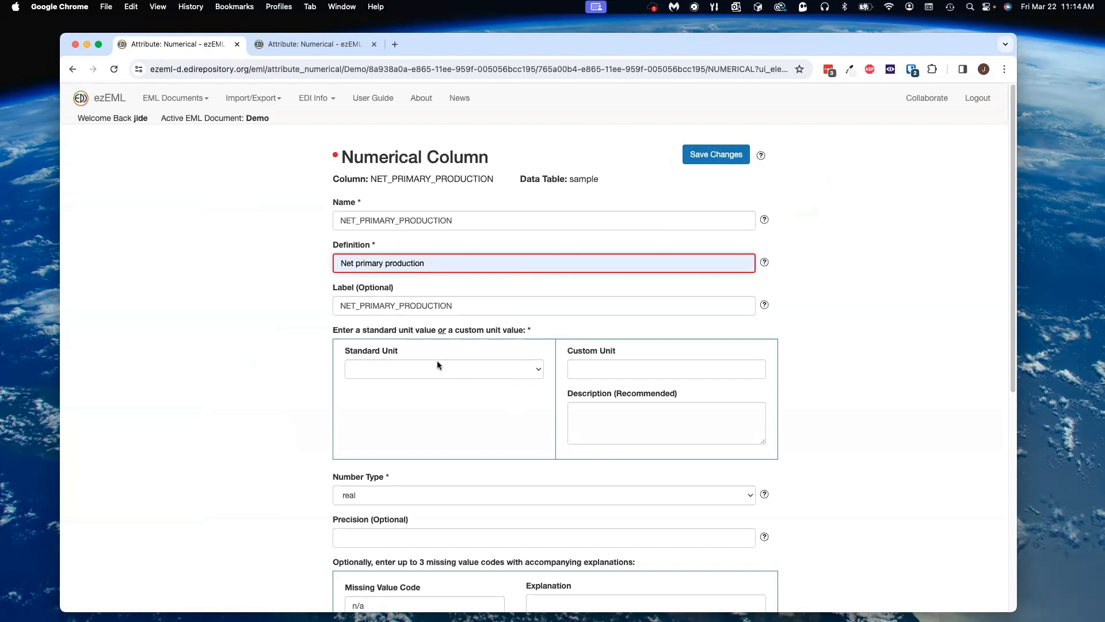
left_click(707, 155)
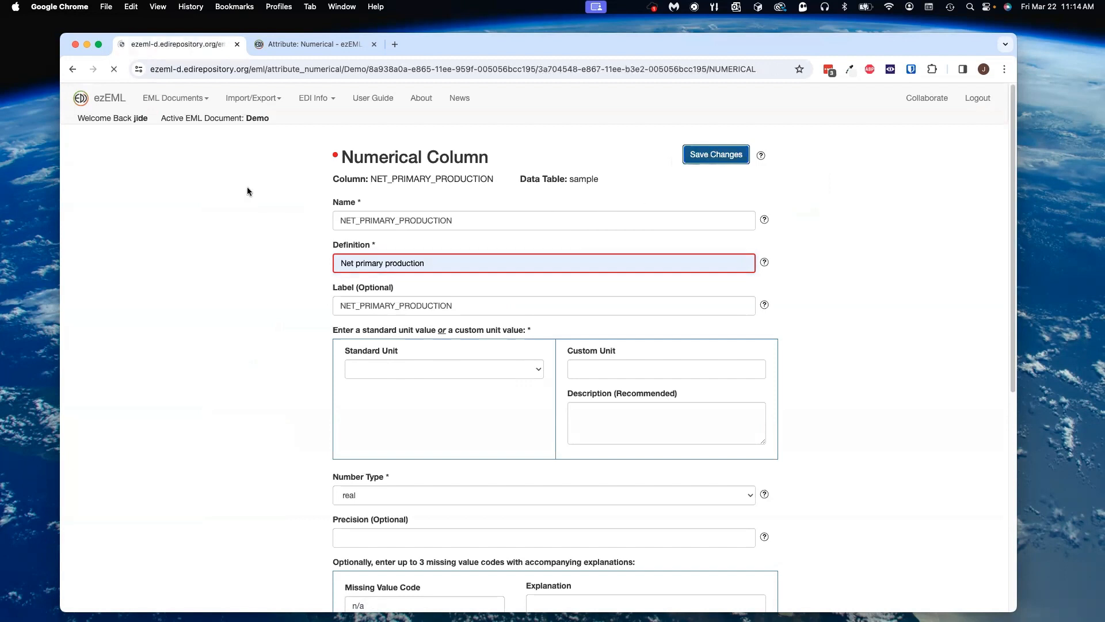
Step: Follow the column's badge to the missing value code n/a and give it the explanation "Missing value"
left_click(334, 156)
left_click(329, 197)
left_click(616, 343)
left_click(636, 375)
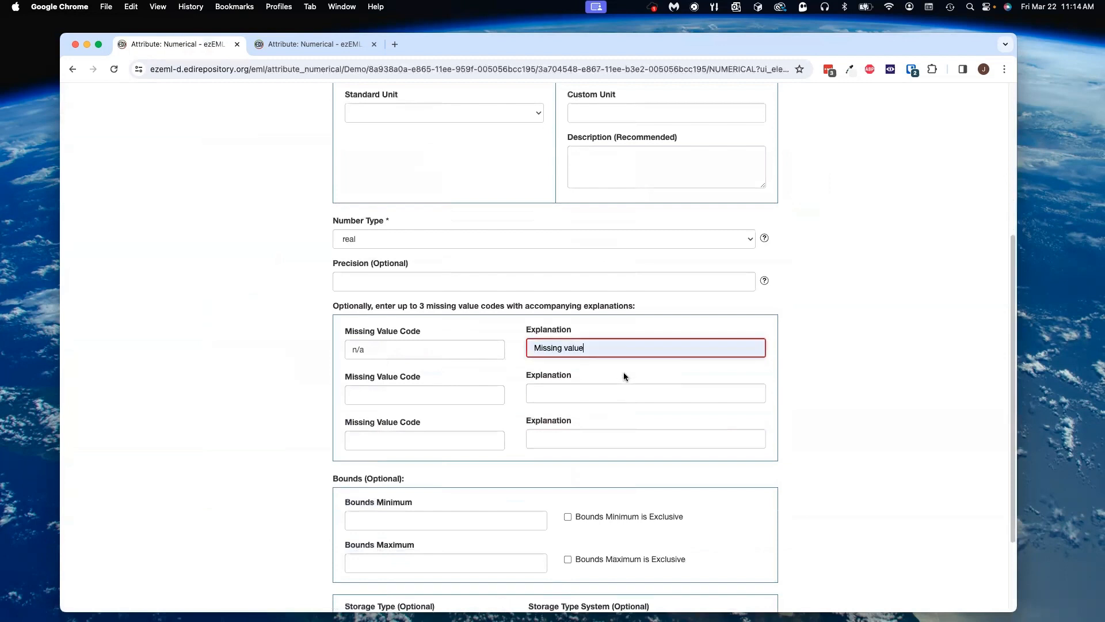
scroll(623, 372, "up", 5)
left_click(716, 154)
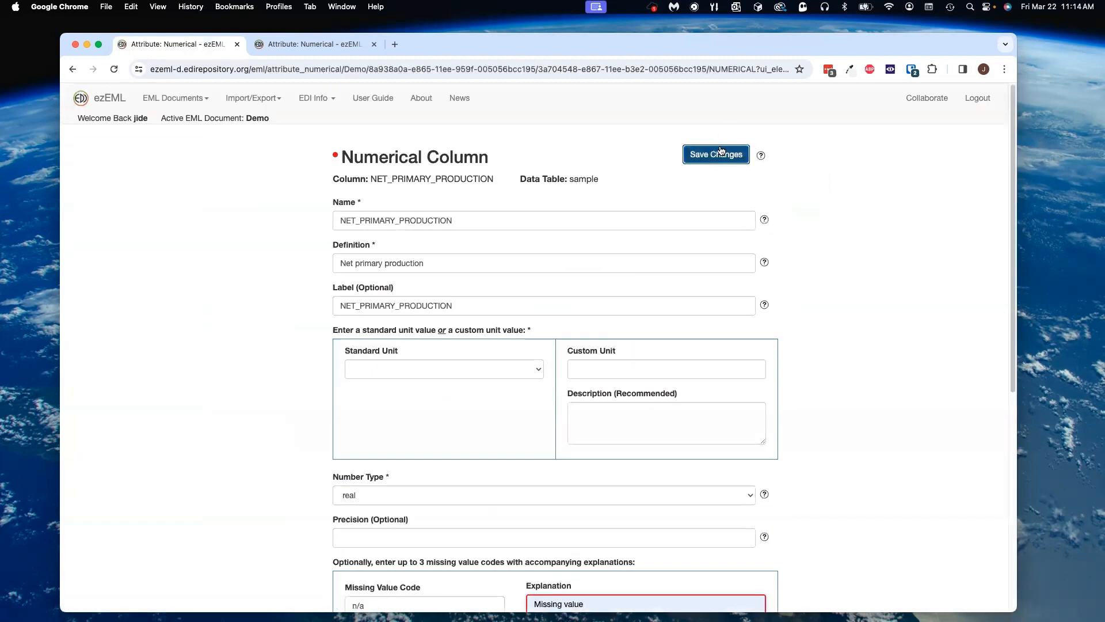
Step: Follow the column's unit error and set its standard unit to amperePerMeterSquared, saving the changes
left_click(335, 156)
left_click(341, 194)
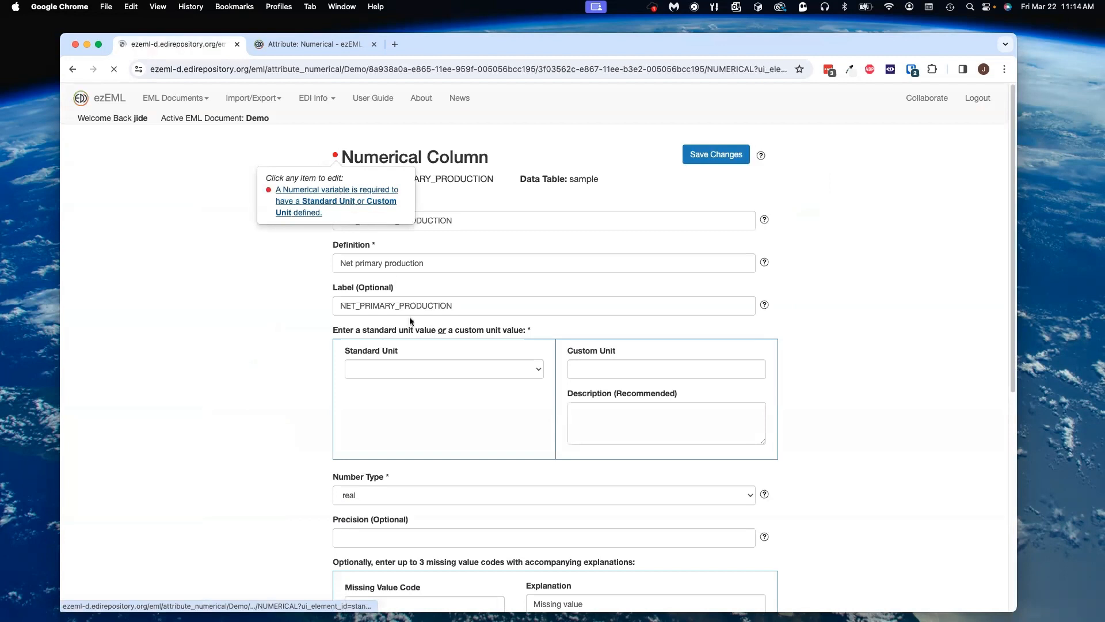
left_click(434, 344)
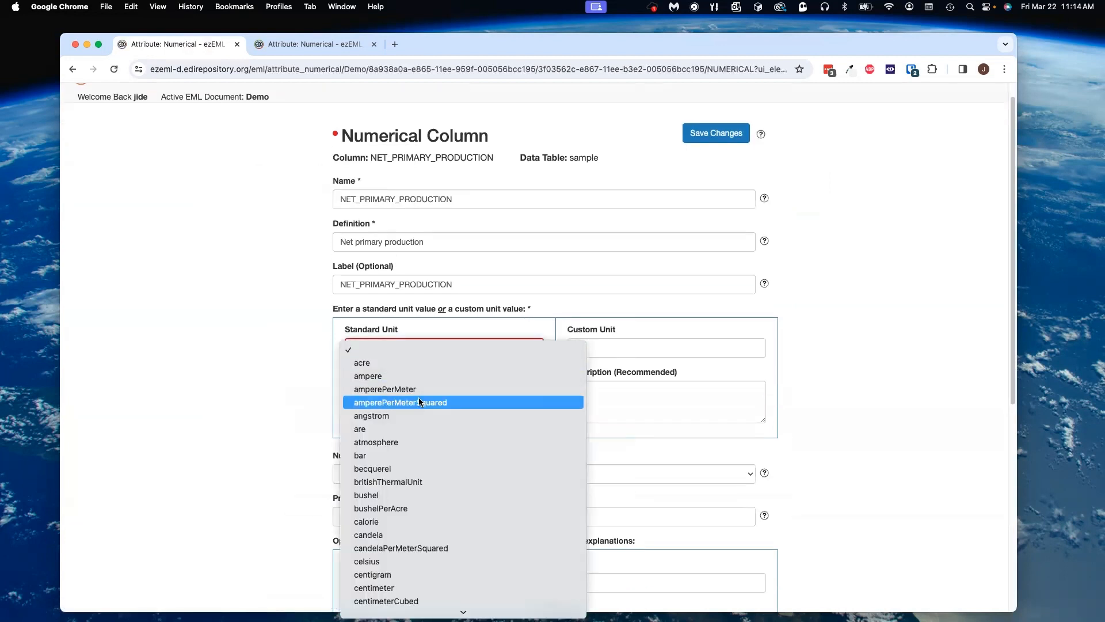
left_click(419, 401)
scroll(441, 403, "down", 6)
left_click(382, 560)
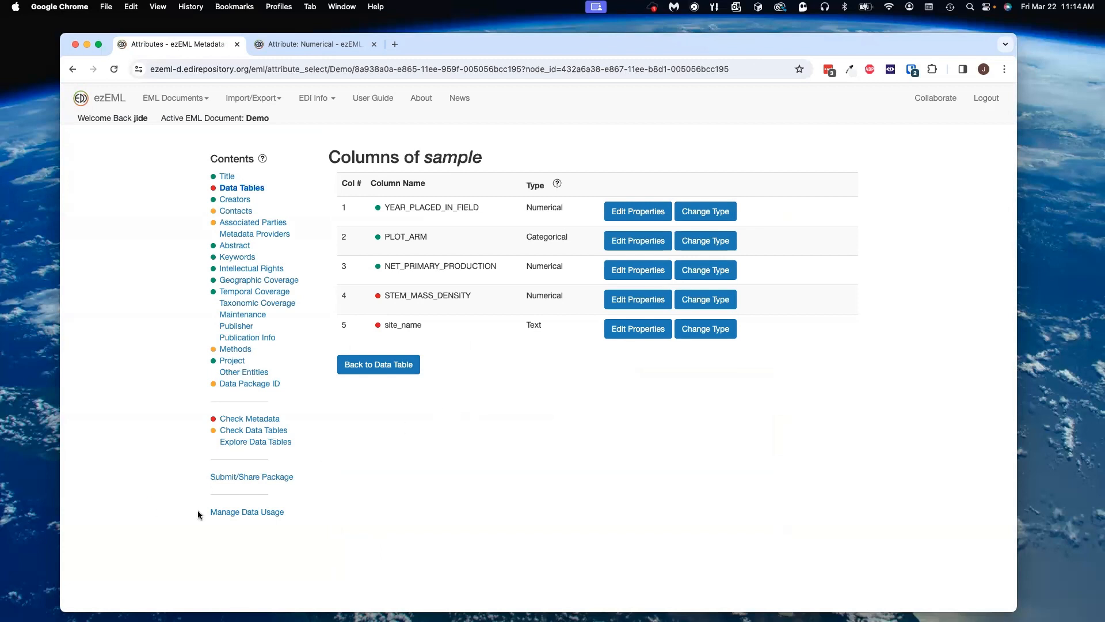
Step: Fetch data package knb-lter-hbr.10.18 from EDI in the knb-lter-hbr scope, replacing the existing copy
left_click(252, 477)
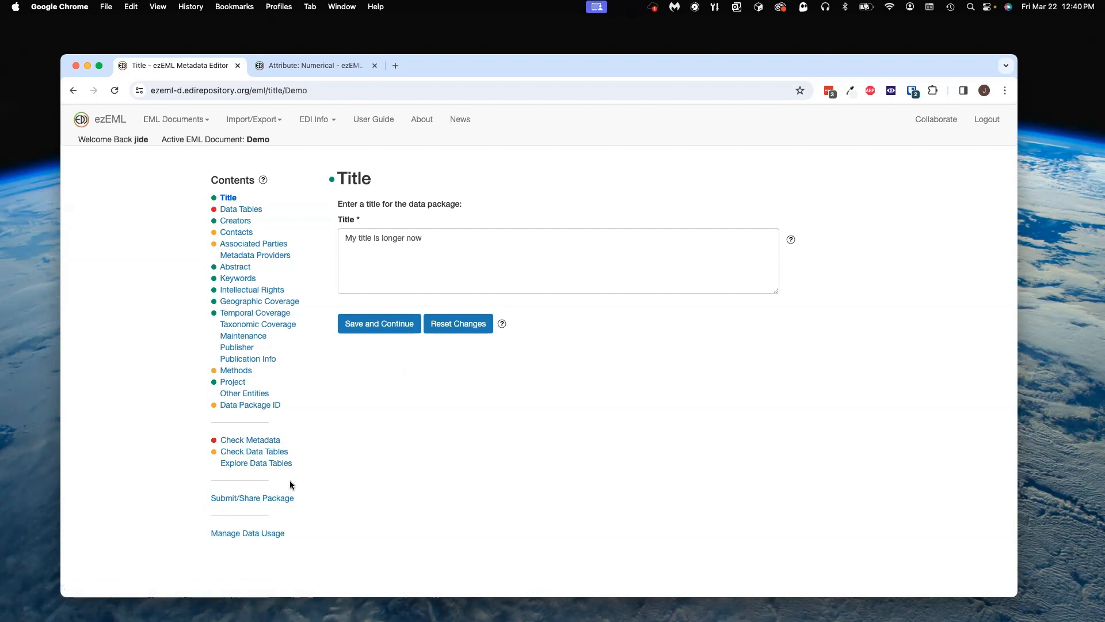
left_click(258, 119)
left_click(281, 273)
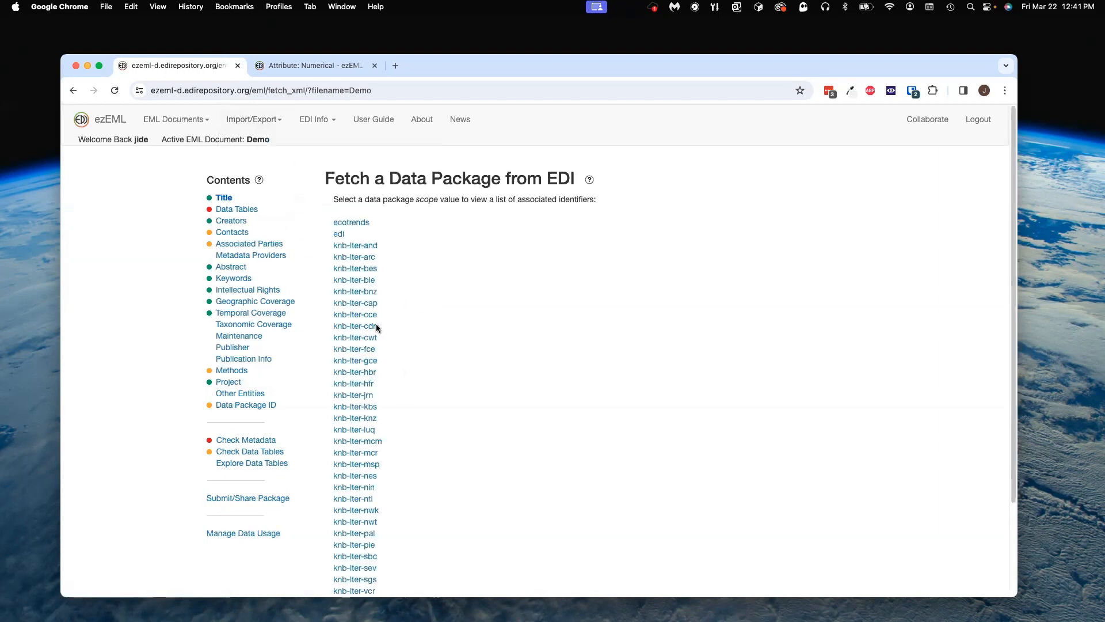
left_click(363, 372)
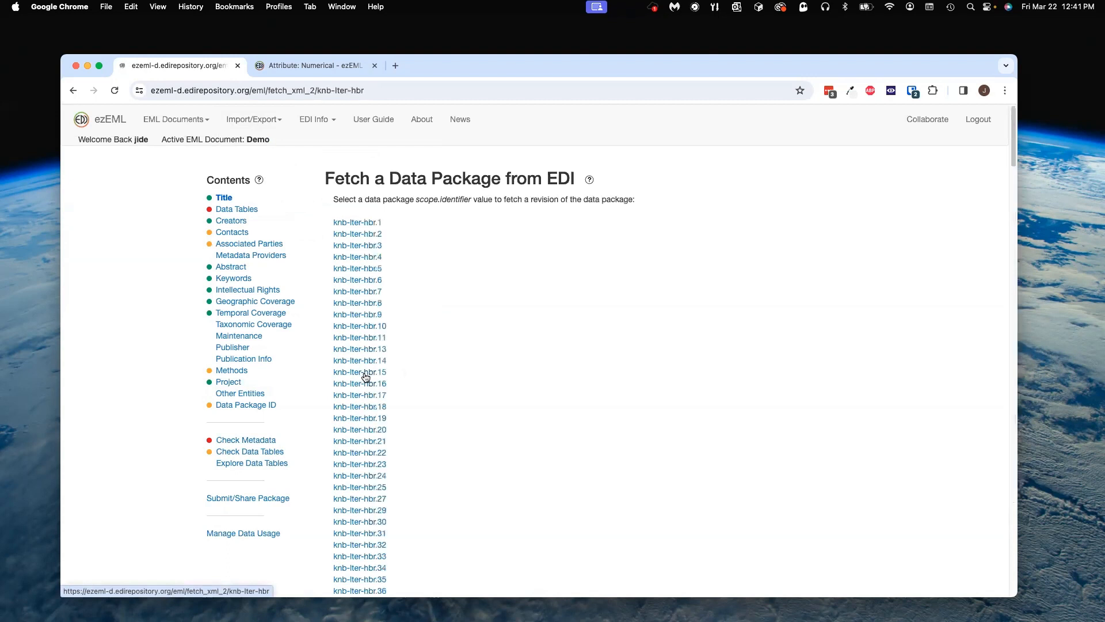
left_click(371, 327)
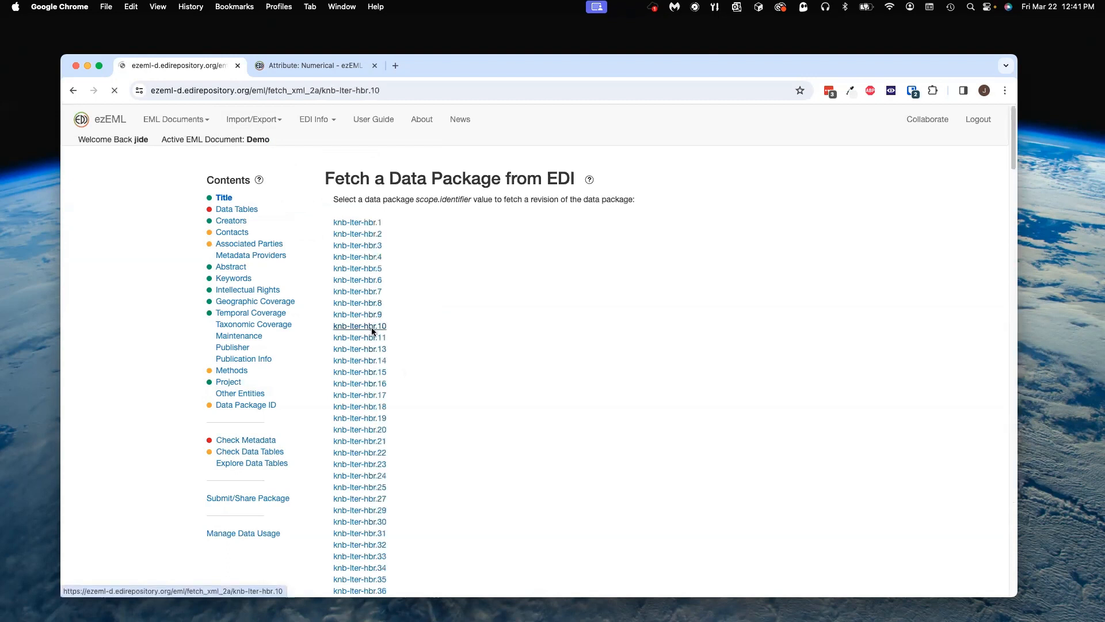
left_click(344, 304)
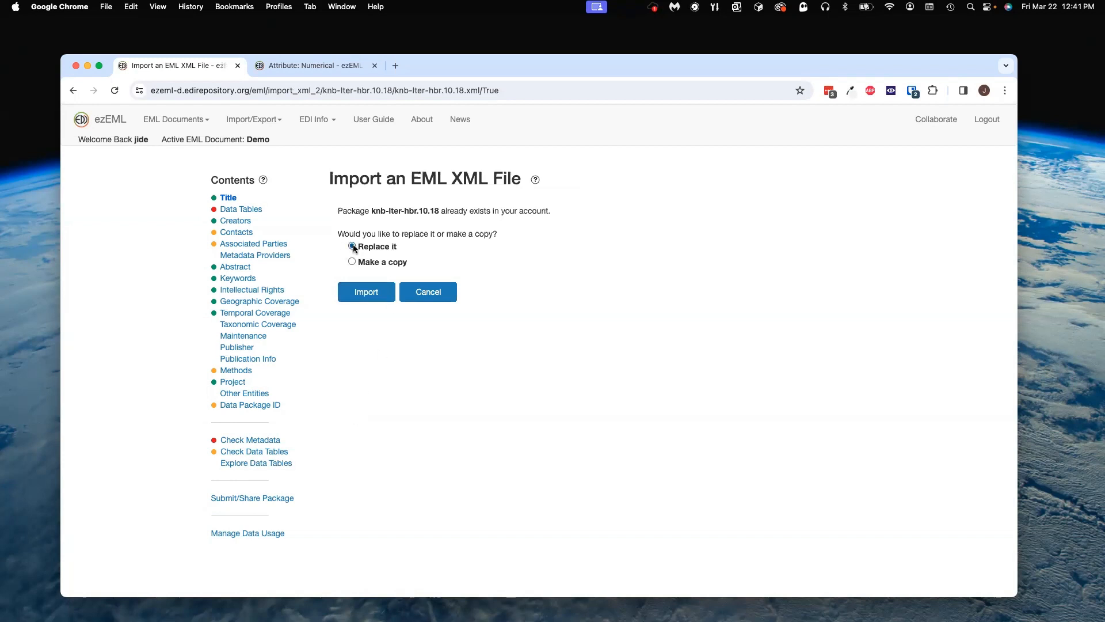
left_click(370, 291)
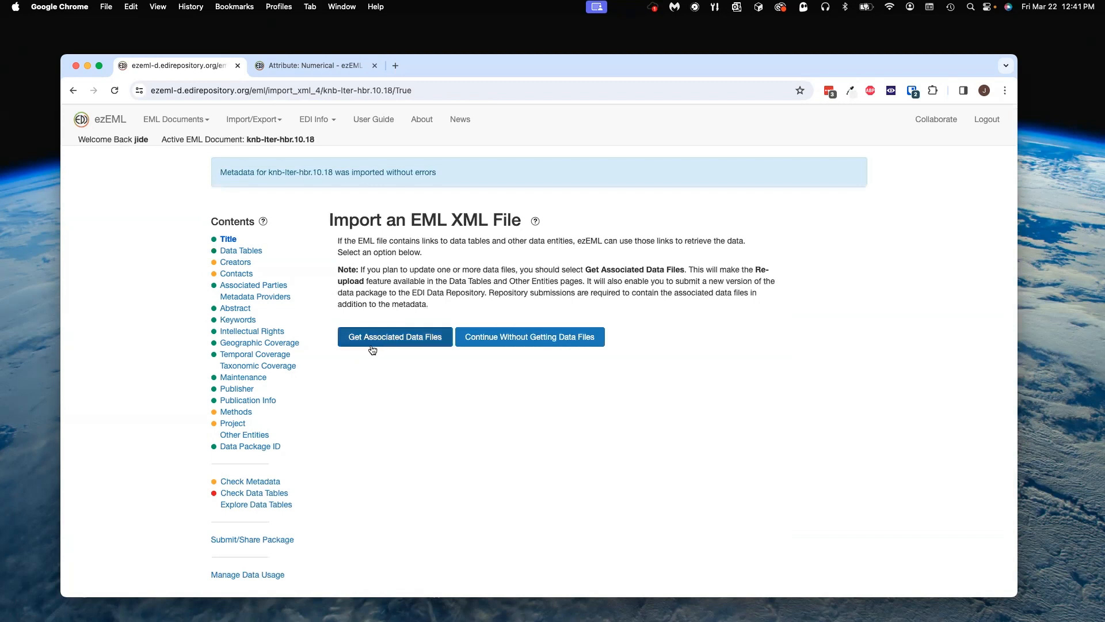
Step: Retrieve the package's associated data files and check the ws8_stream_monthly_flux_gHa data table
left_click(390, 337)
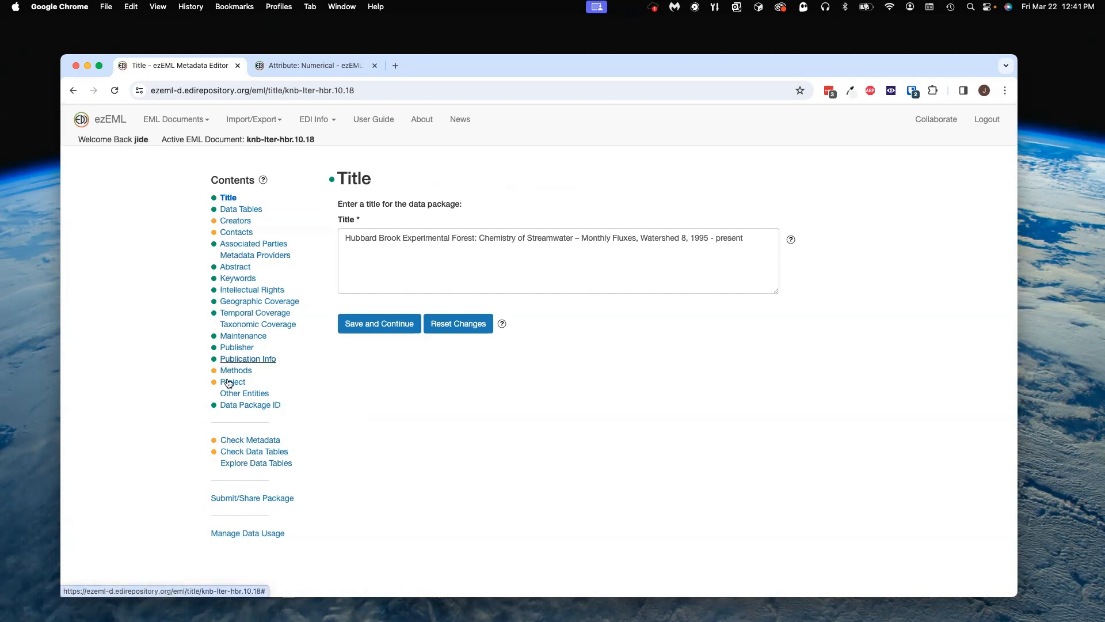
left_click(241, 454)
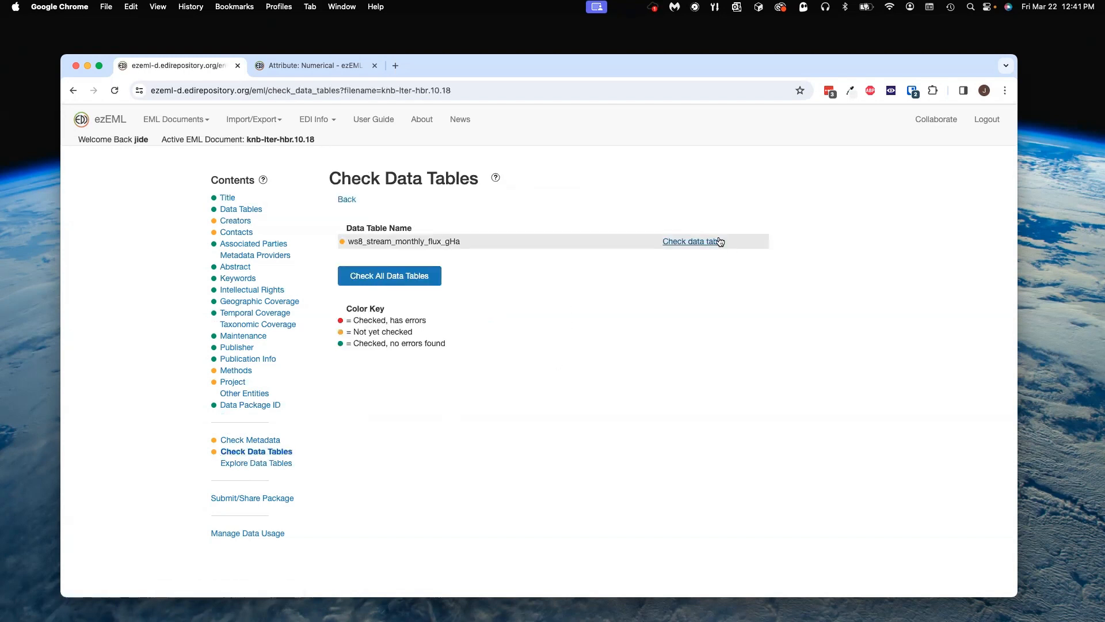
left_click(715, 242)
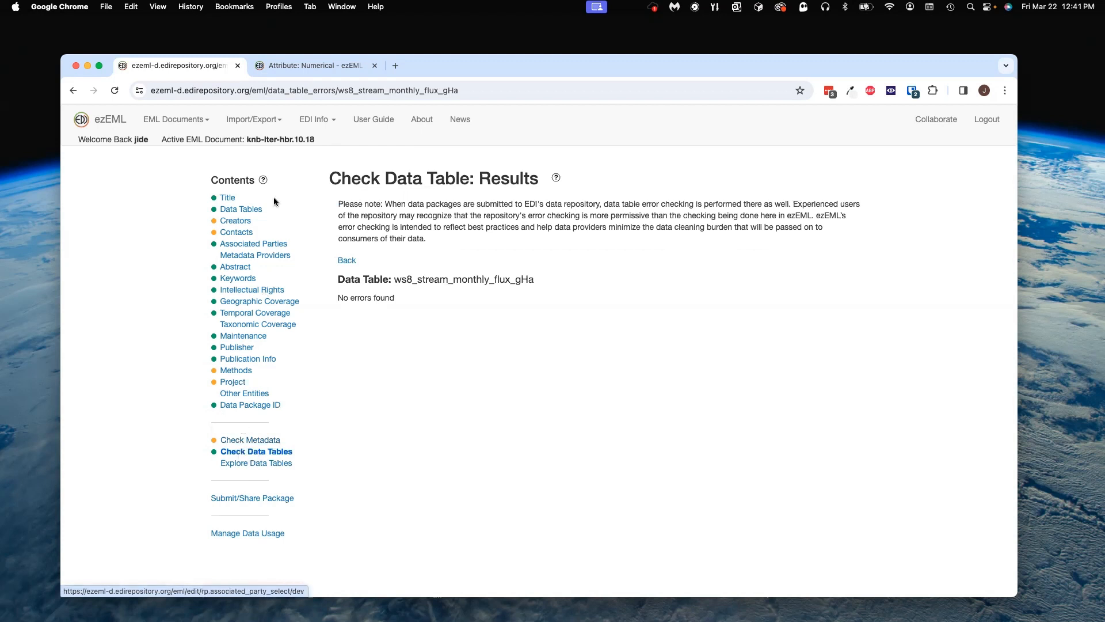
Step: Open the Check Metadata results for the imported package
left_click(263, 441)
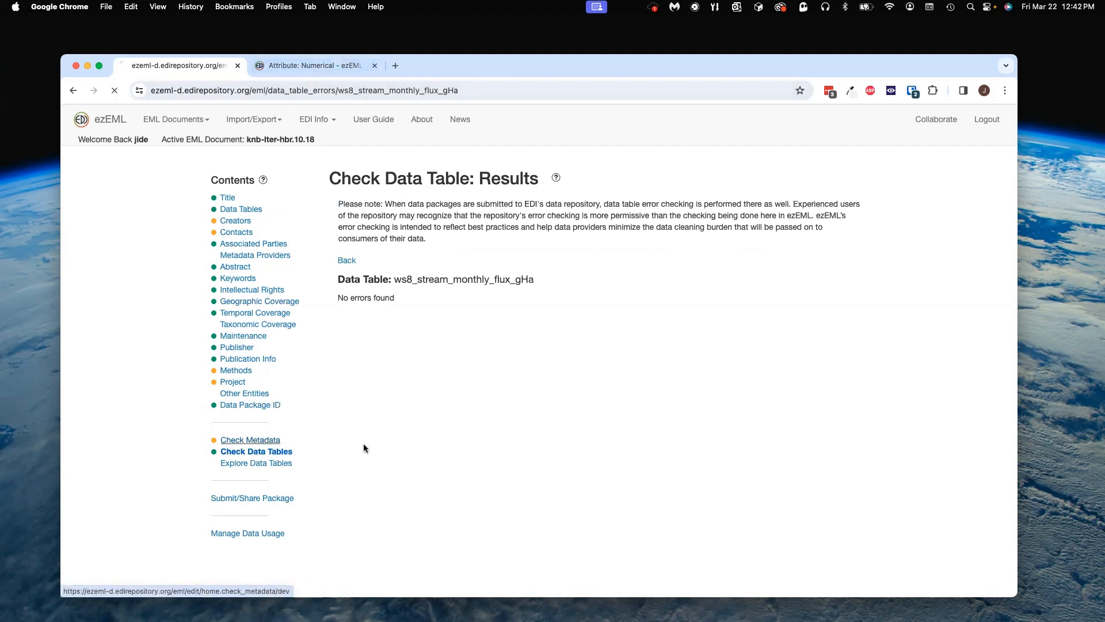
scroll(523, 281, "down", 1)
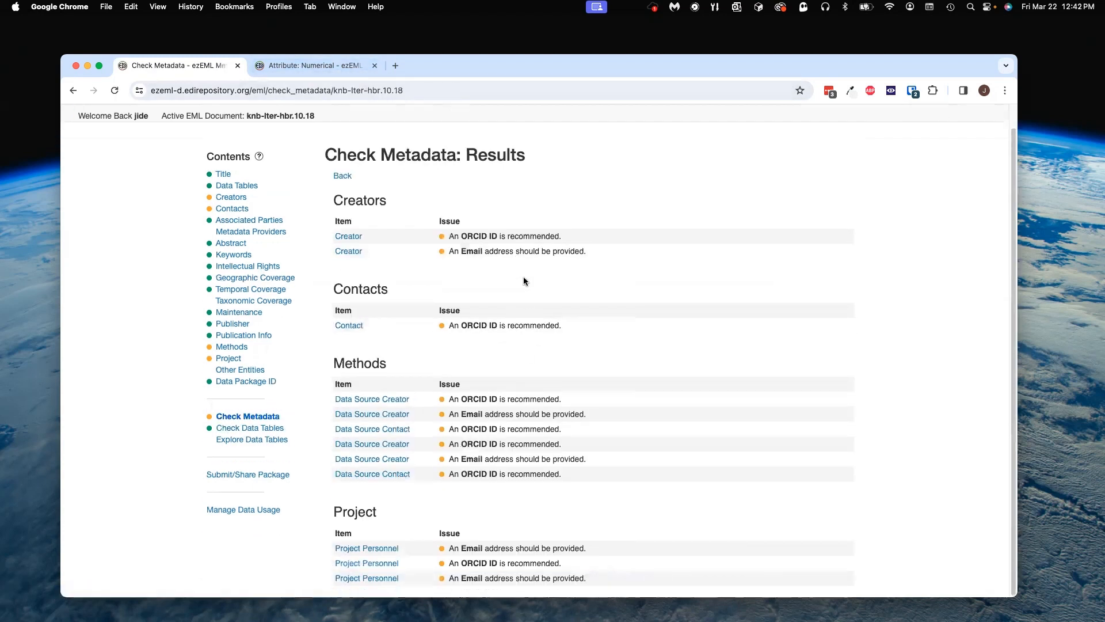